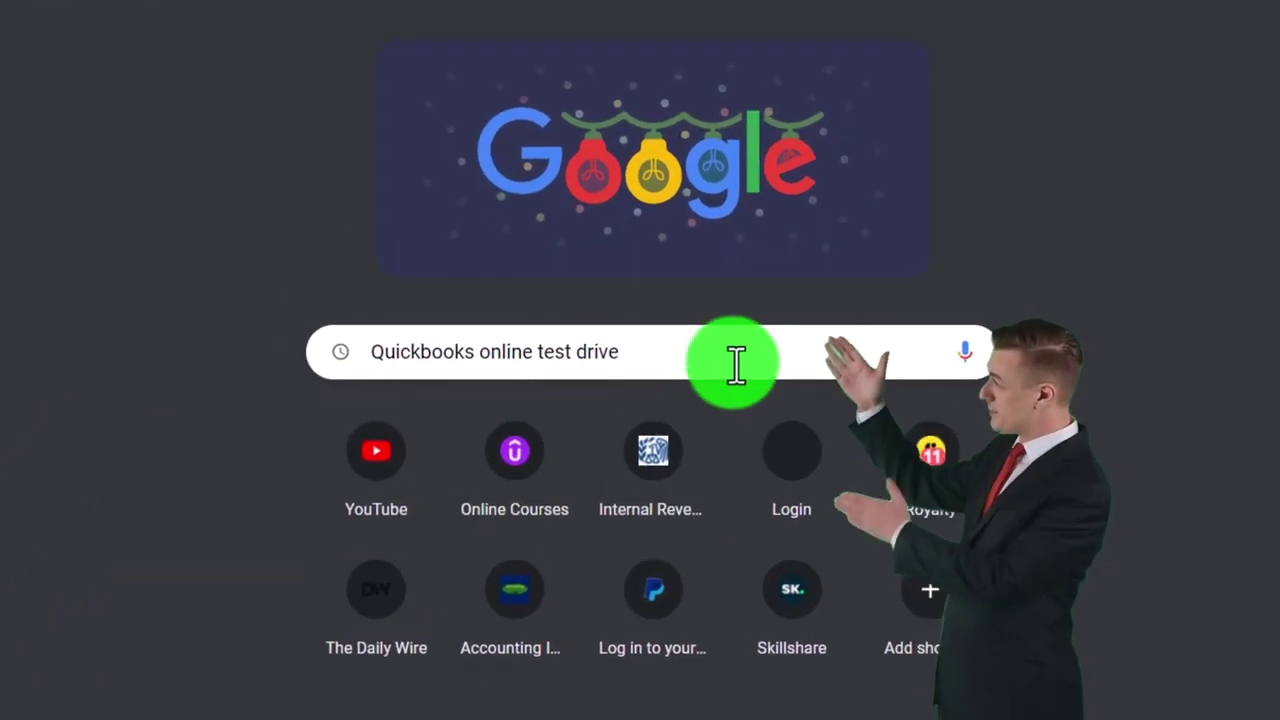
Search Google for the QuickBooks Online test drive and open the United States sample company from its help article.
{"action": "key", "text": "Return"}
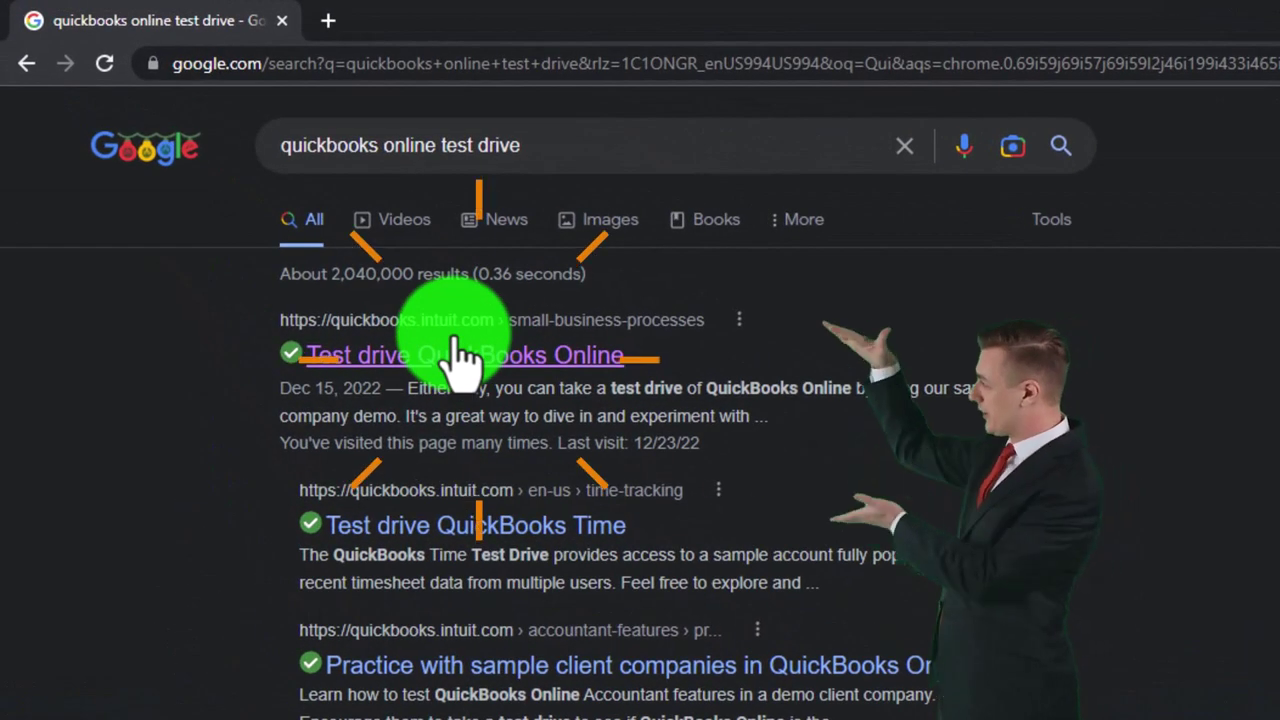
{"action": "left_click", "coordinate": [476, 372]}
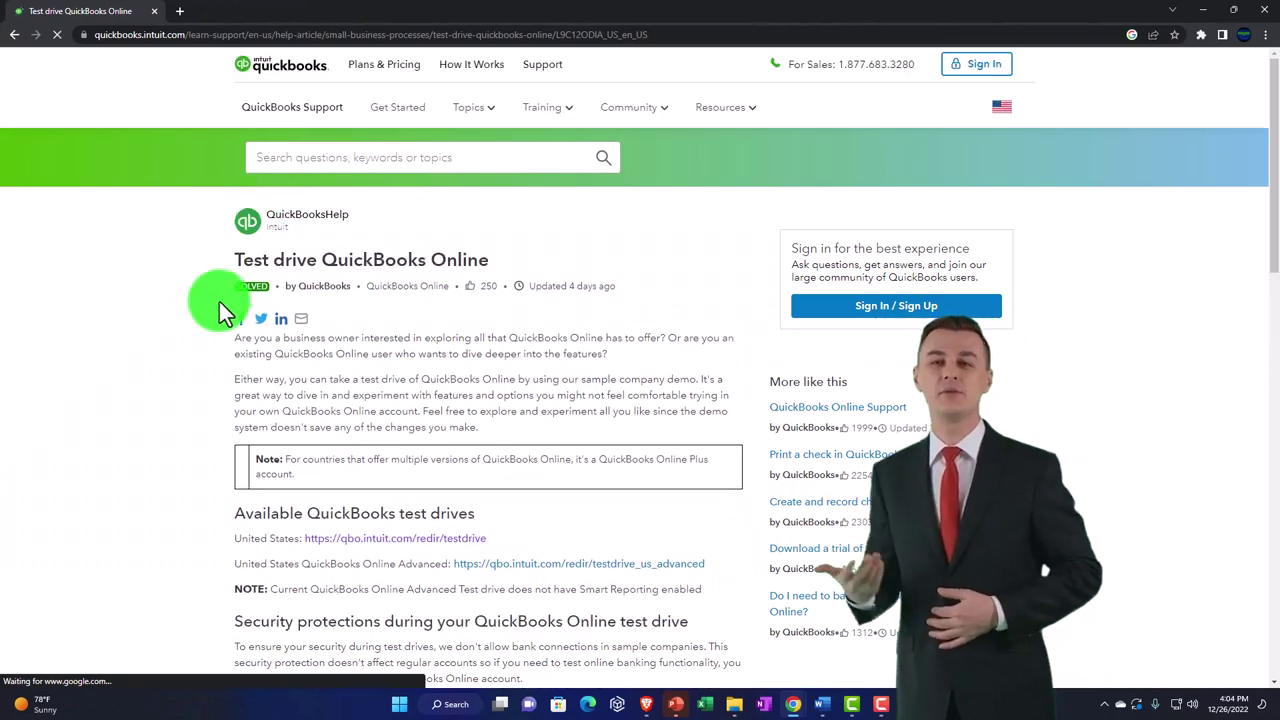
{"action": "scroll", "coordinate": [219, 301], "scroll_direction": "down", "scroll_amount": 4}
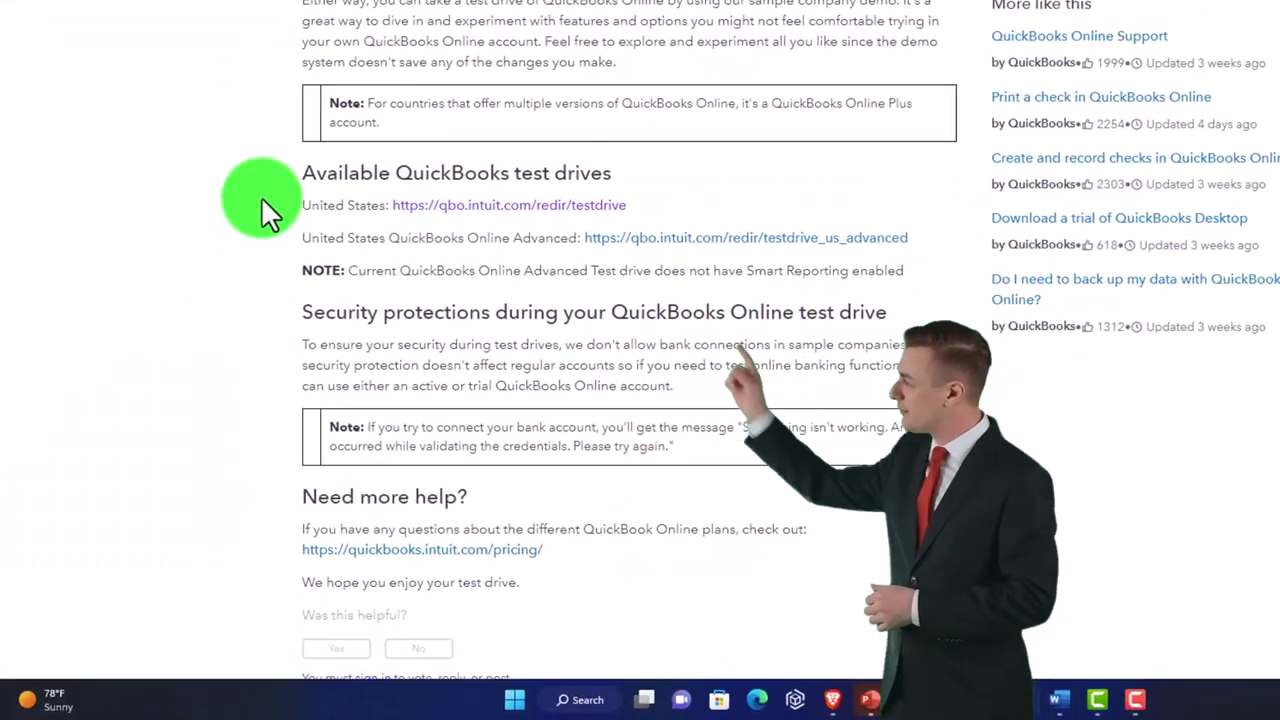
{"action": "left_click", "coordinate": [433, 137]}
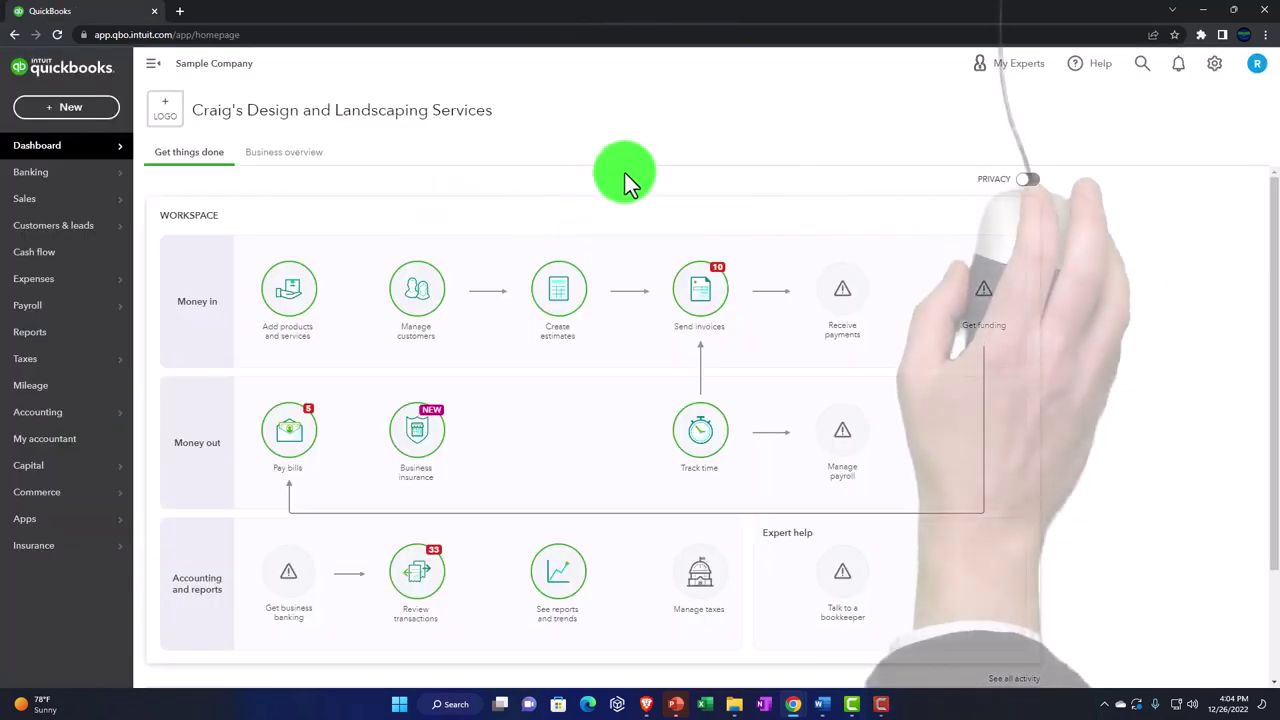
Check in the company settings overview whether the file is in Accountant view or Business view.
{"action": "key", "text": "ctrl+plus"}
{"action": "key", "text": "ctrl+plus"}
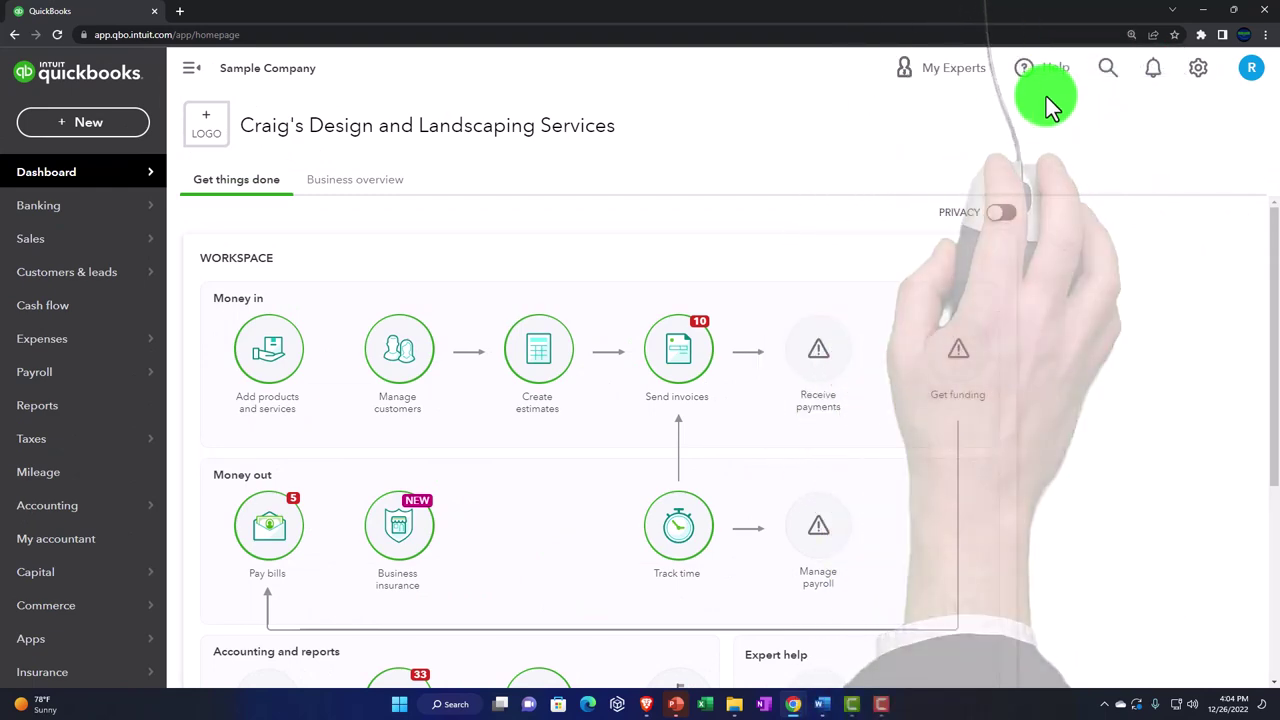
{"action": "left_click", "coordinate": [1197, 72]}
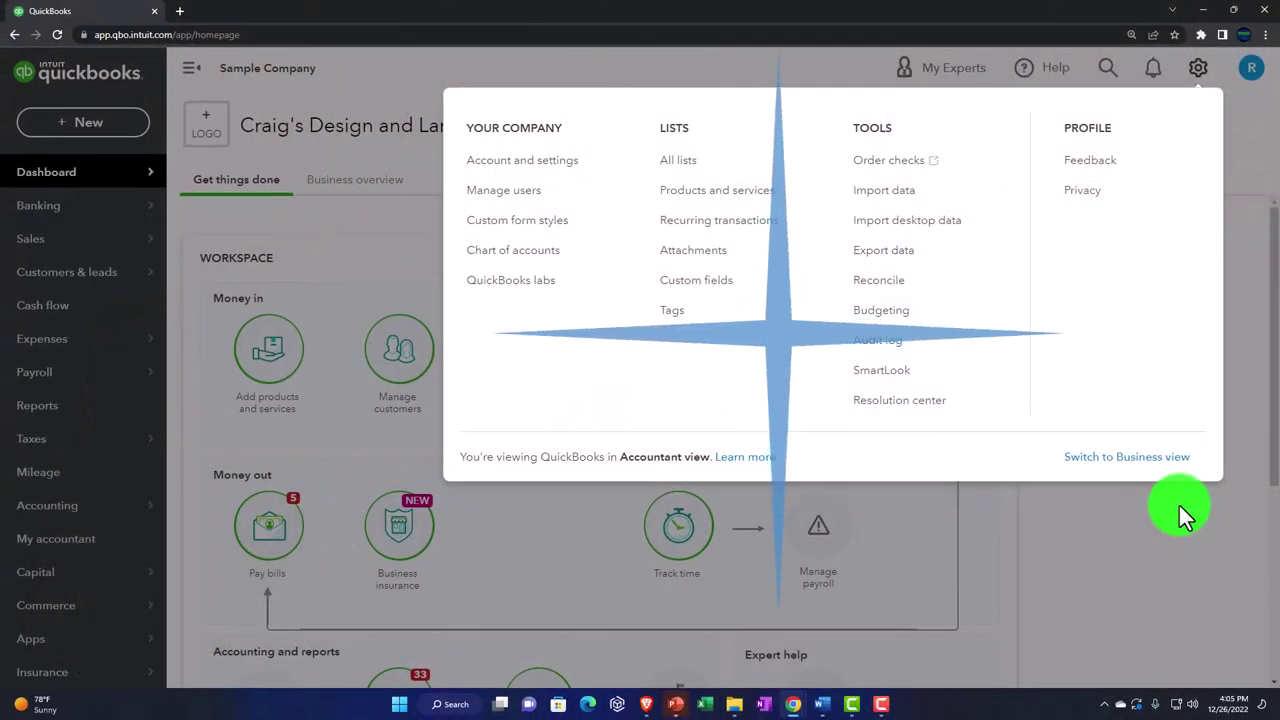
{"action": "left_click", "coordinate": [1179, 505]}
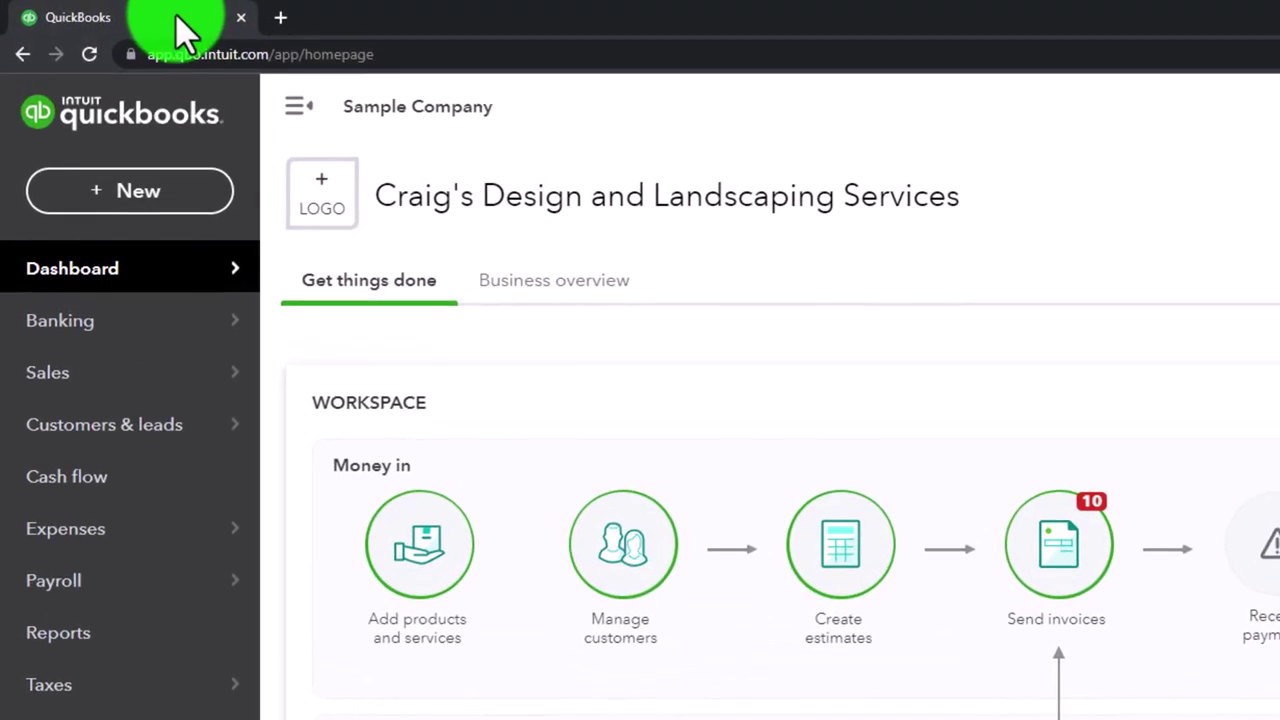
Duplicate the sample company's browser tab twice so that three tabs are open.
{"action": "right_click", "coordinate": [178, 20]}
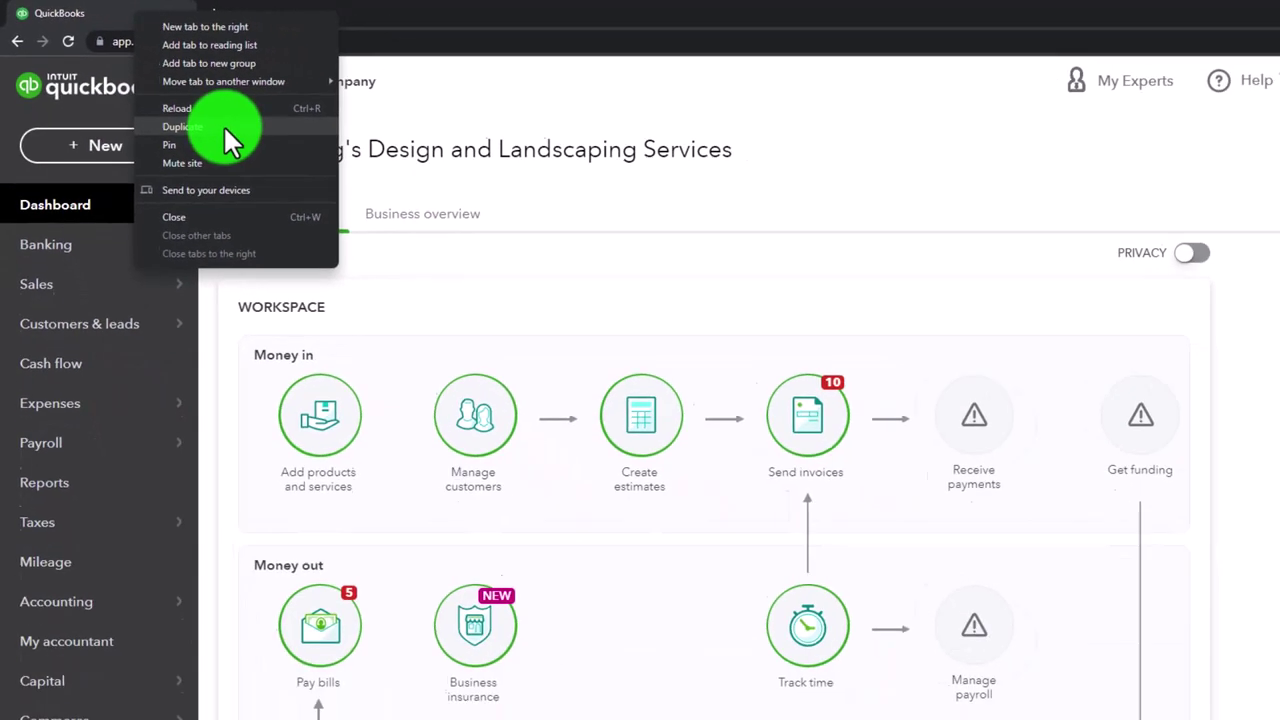
{"action": "left_click", "coordinate": [224, 127]}
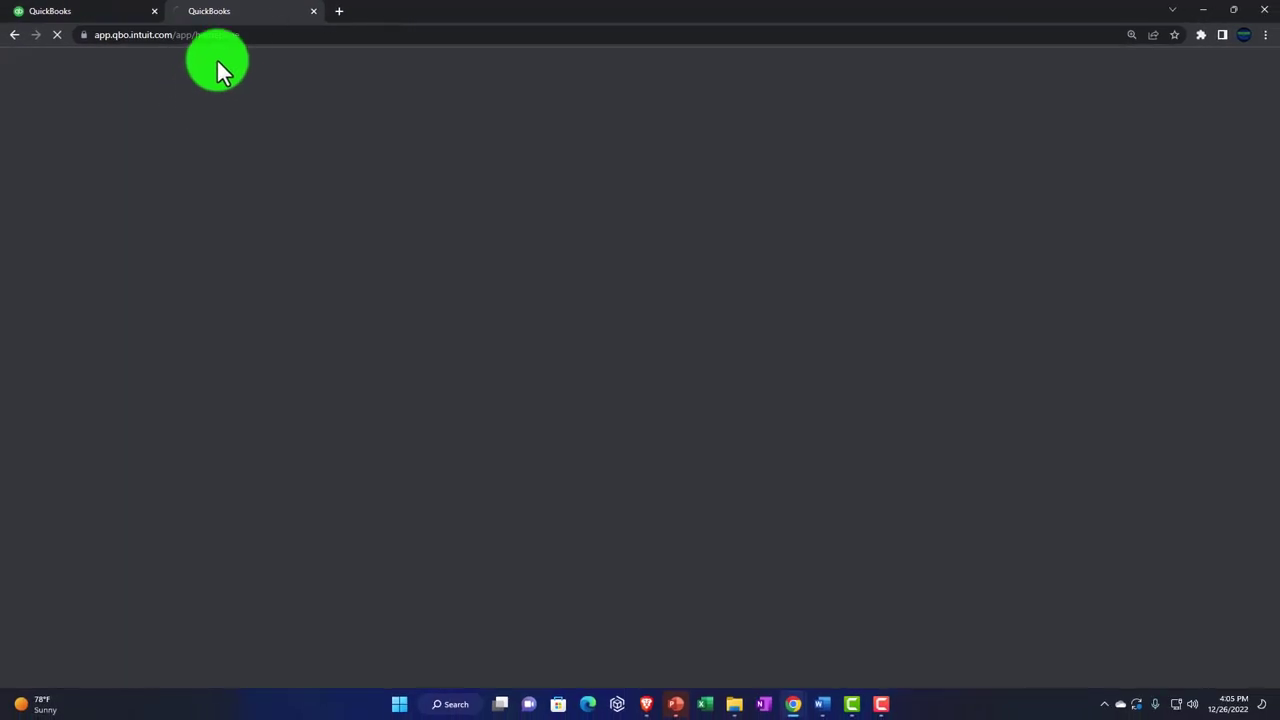
{"action": "right_click", "coordinate": [250, 14]}
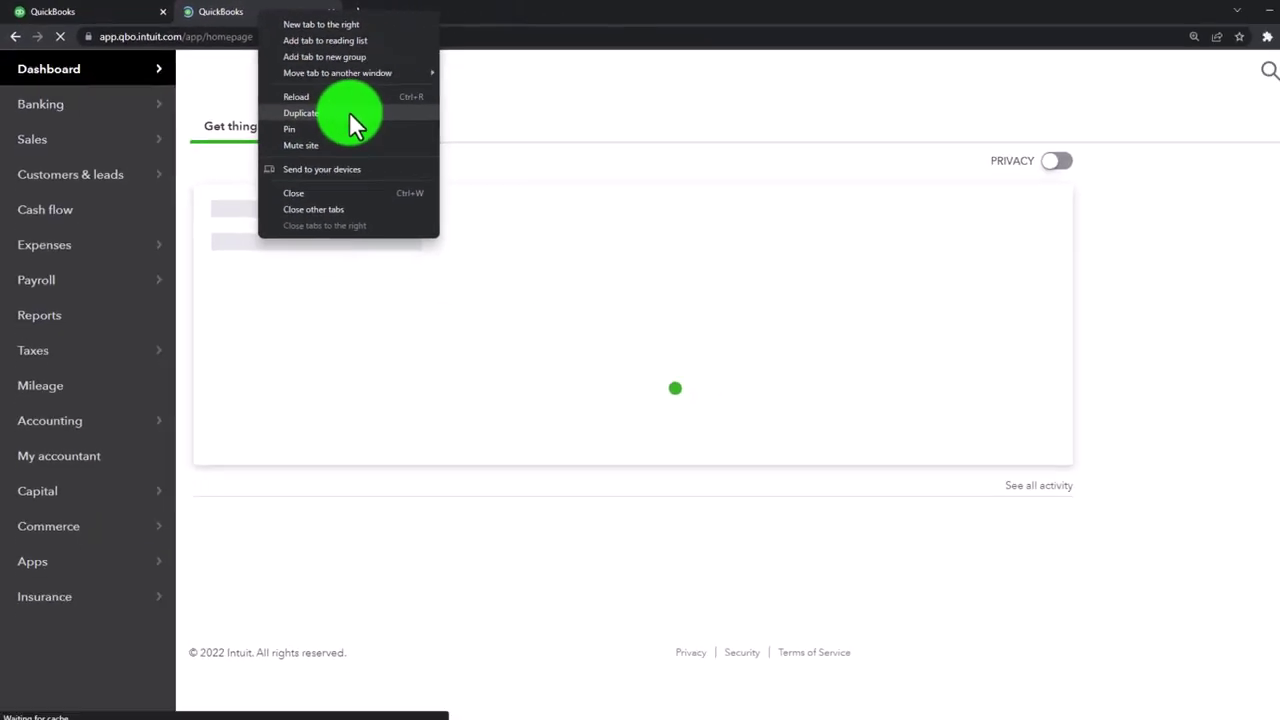
{"action": "left_click", "coordinate": [440, 167]}
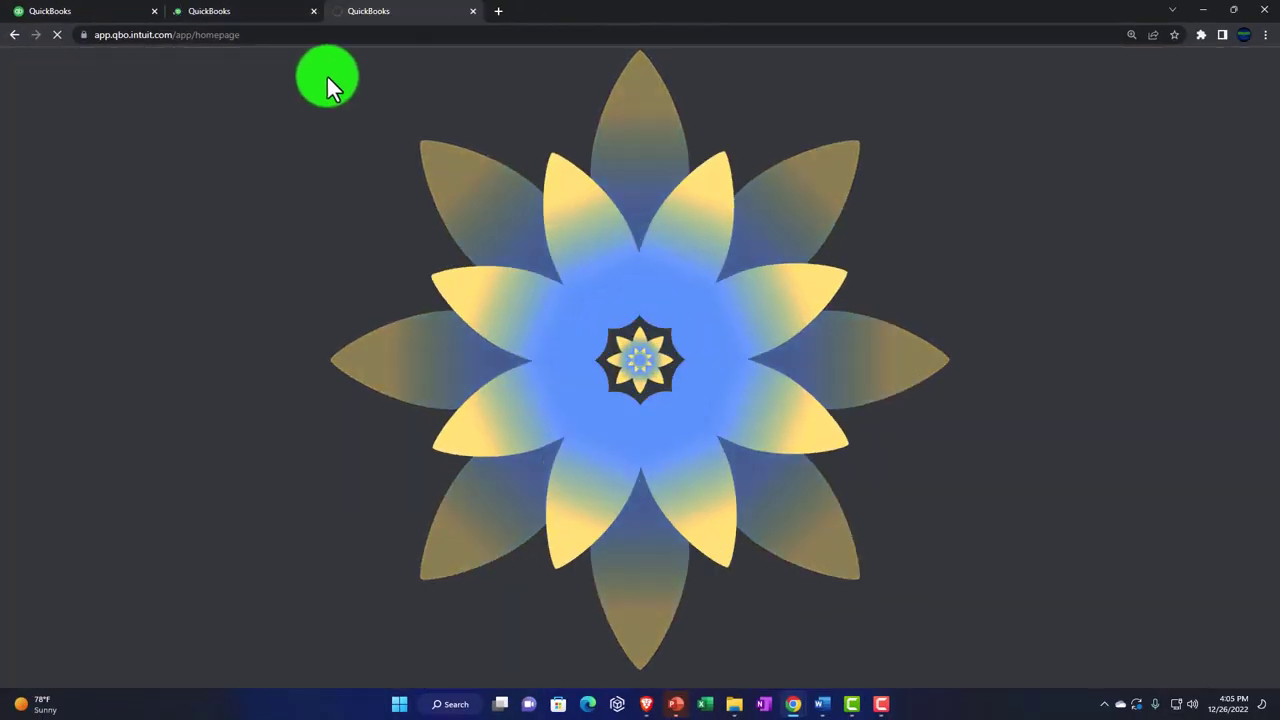
Open the favorite Balance Sheet report in the second browser tab.
{"action": "left_click", "coordinate": [266, 16]}
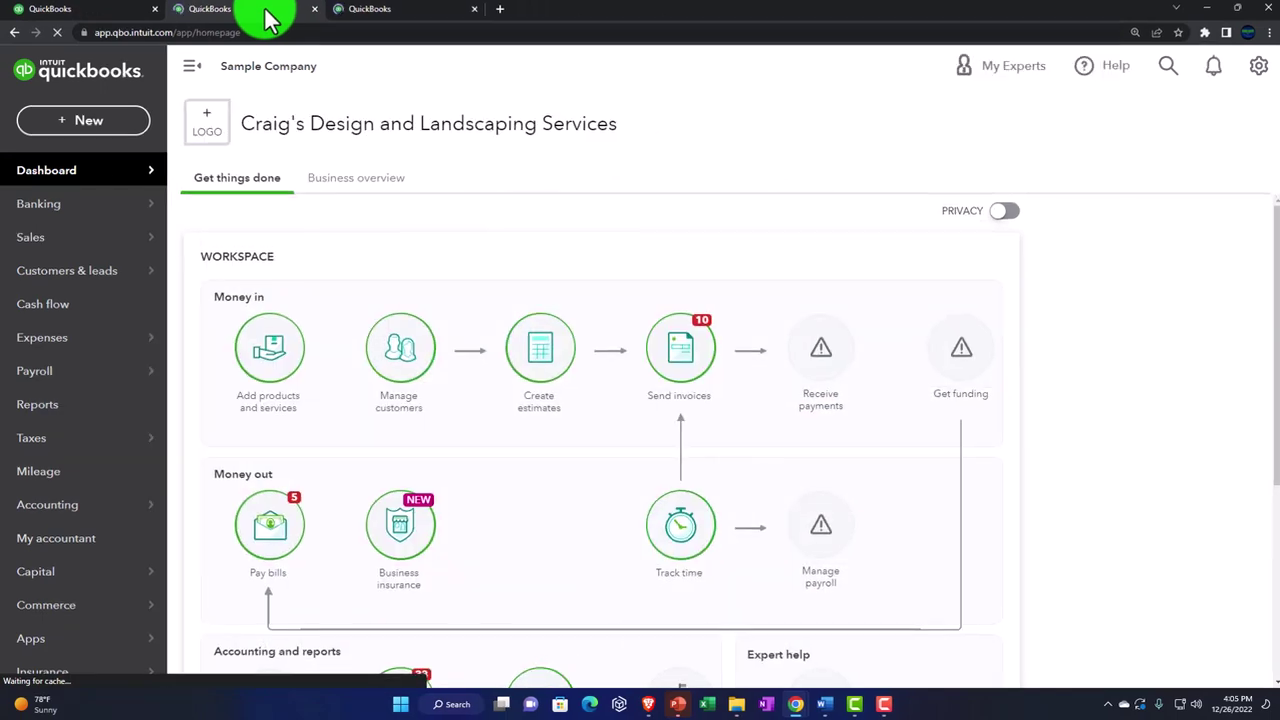
{"action": "left_click", "coordinate": [88, 411]}
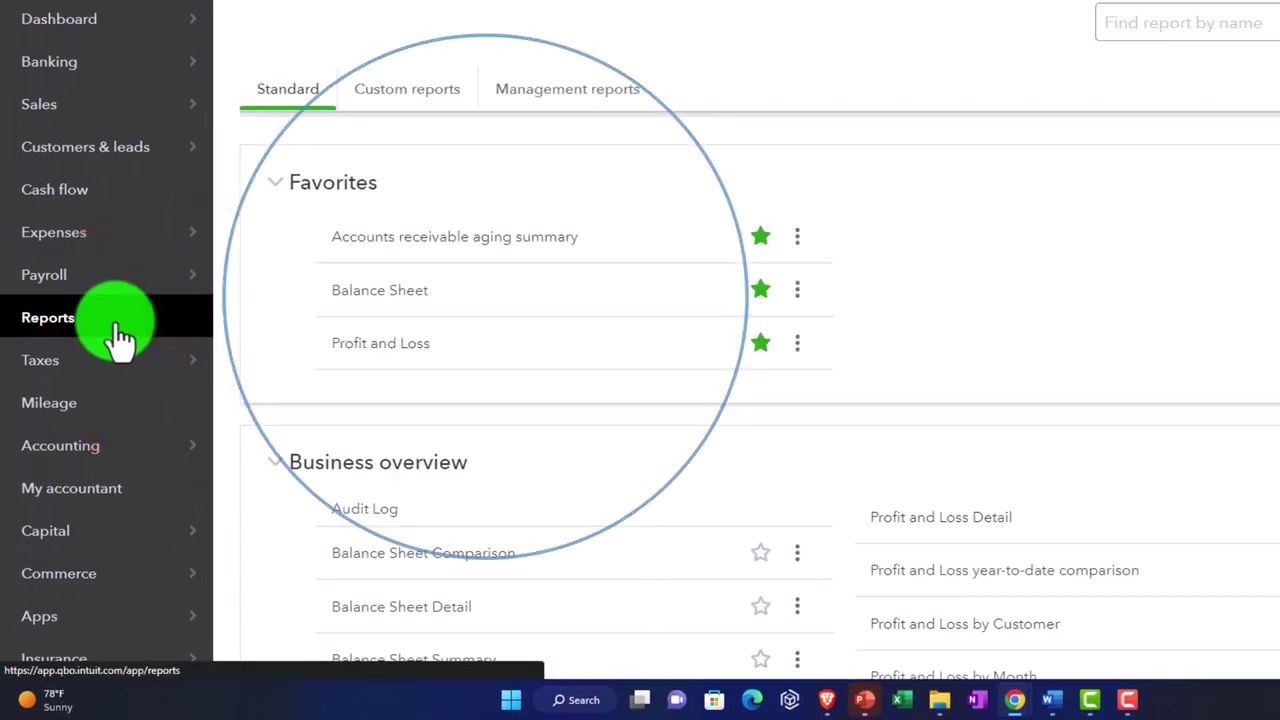
{"action": "left_click", "coordinate": [343, 313]}
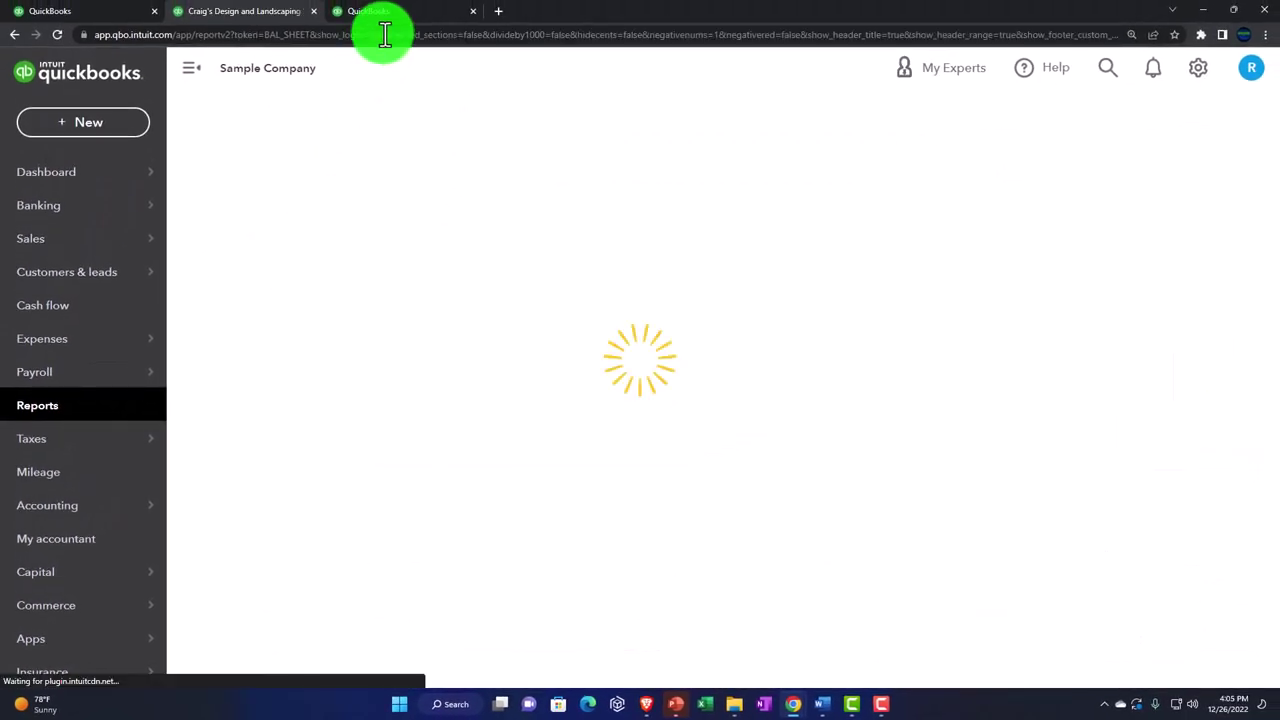
Open the favorite Profit and Loss report in the third browser tab.
{"action": "left_click", "coordinate": [396, 14]}
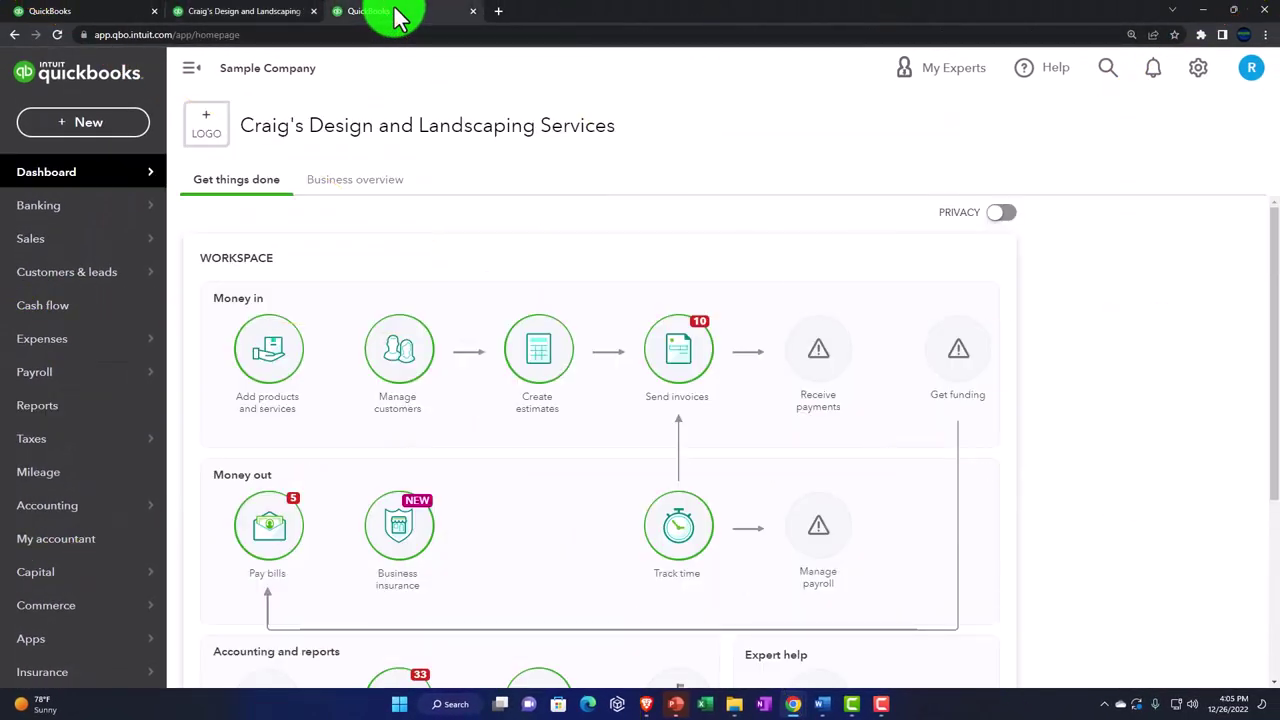
{"action": "left_click", "coordinate": [76, 410]}
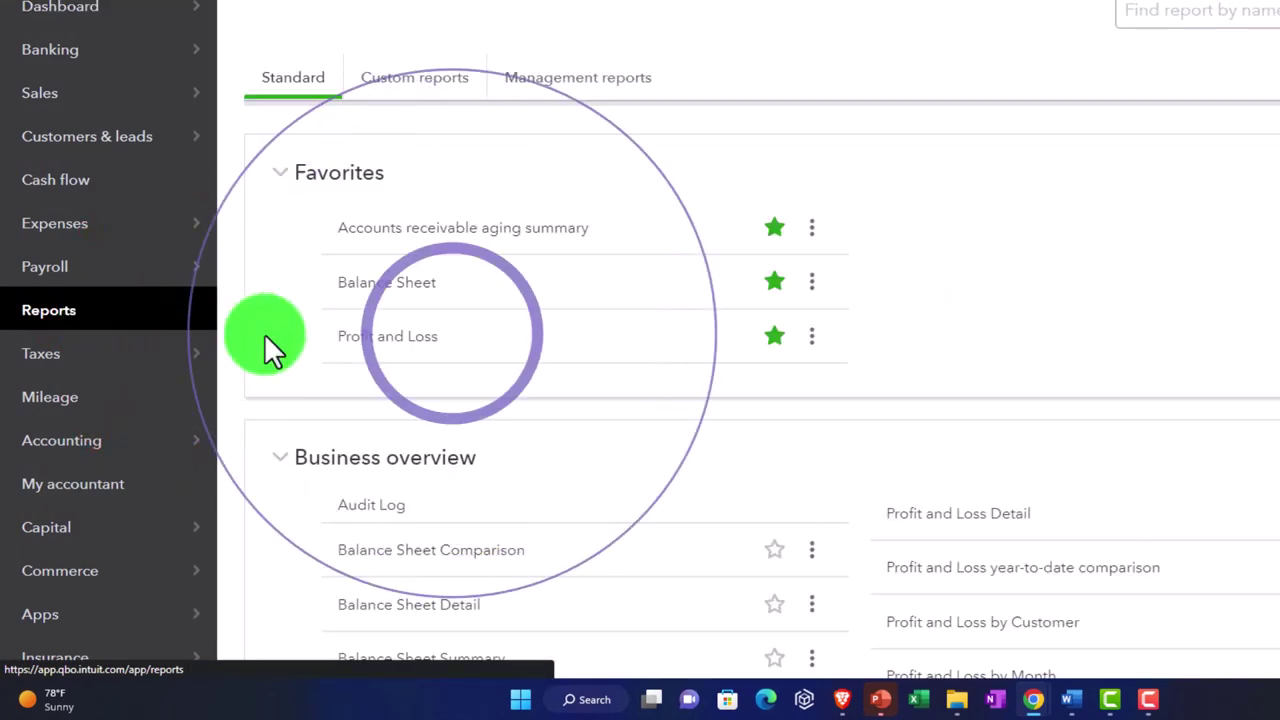
{"action": "left_click", "coordinate": [360, 345]}
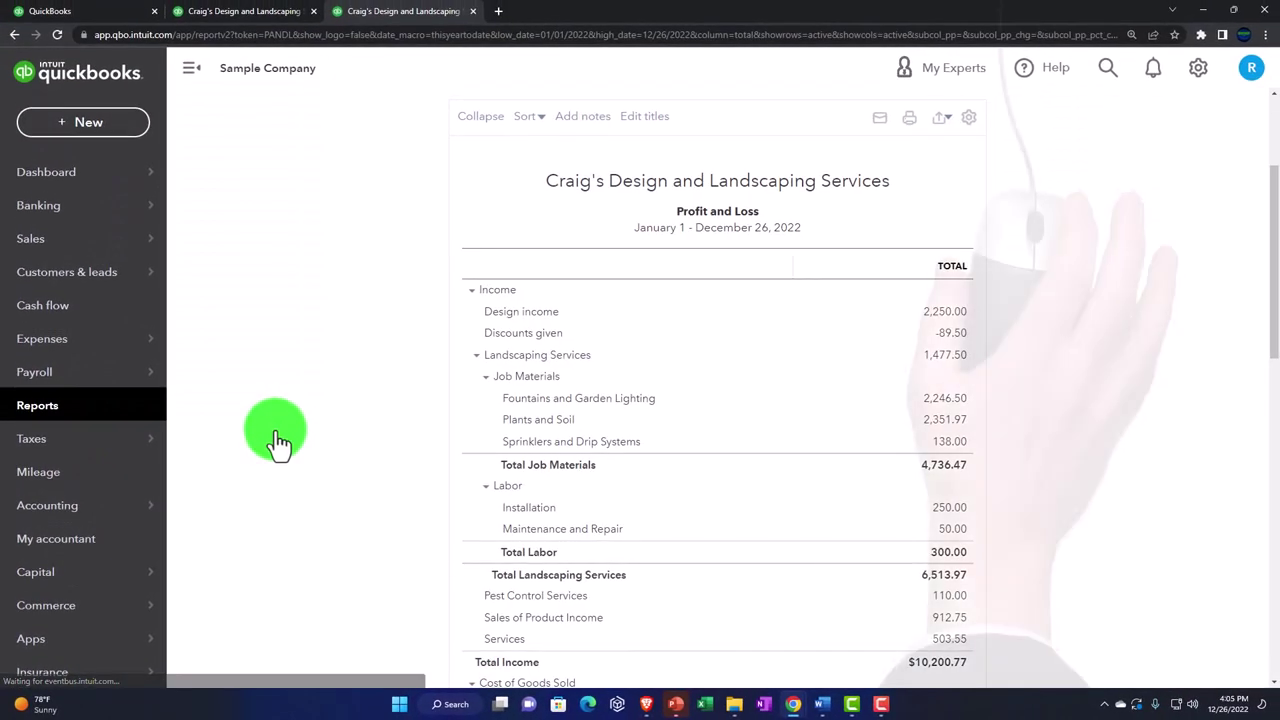
Collapse the navigation sidebar beside the Profit and Loss report and set the browser zoom to 125%.
{"action": "left_click", "coordinate": [191, 67]}
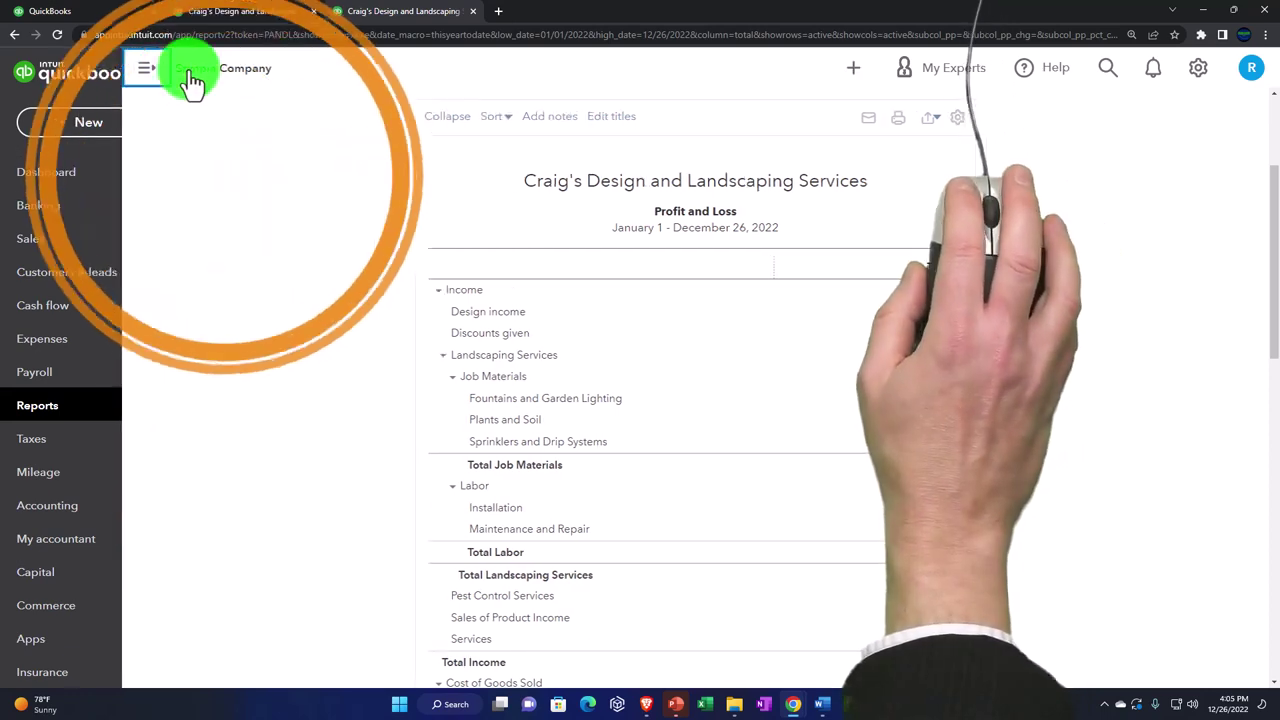
{"action": "key", "text": "ctrl+plus"}
{"action": "key", "text": "ctrl+plus"}
{"action": "key", "text": "ctrl+plus"}
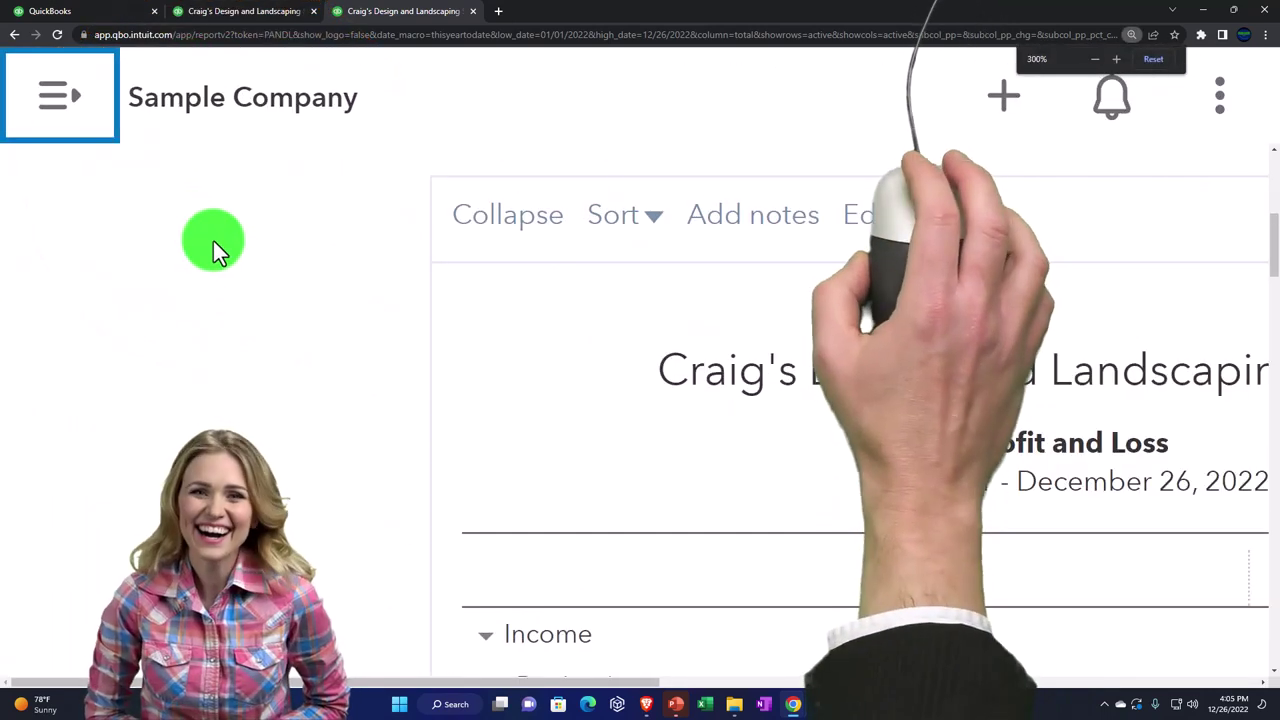
{"action": "key", "text": "ctrl+minus"}
{"action": "key", "text": "ctrl+minus"}
{"action": "key", "text": "ctrl+minus"}
{"action": "key", "text": "ctrl+minus"}
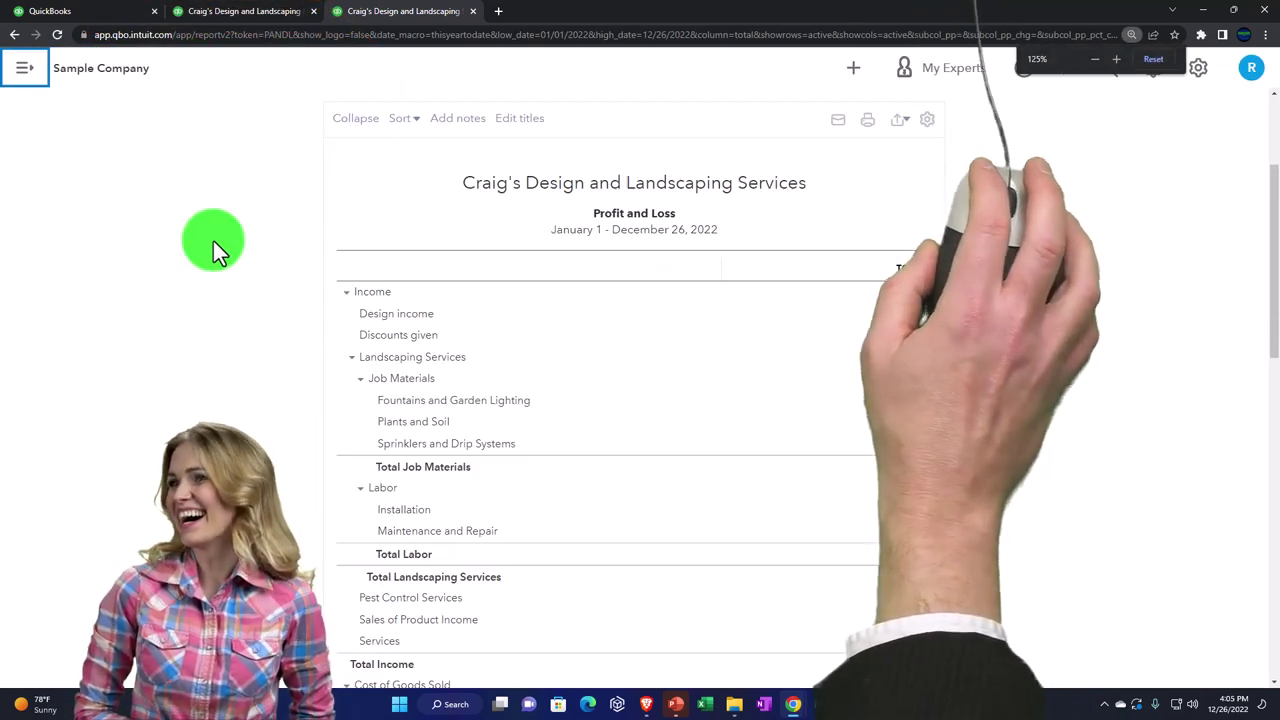
{"action": "key", "text": "ctrl+minus"}
{"action": "key", "text": "ctrl+minus"}
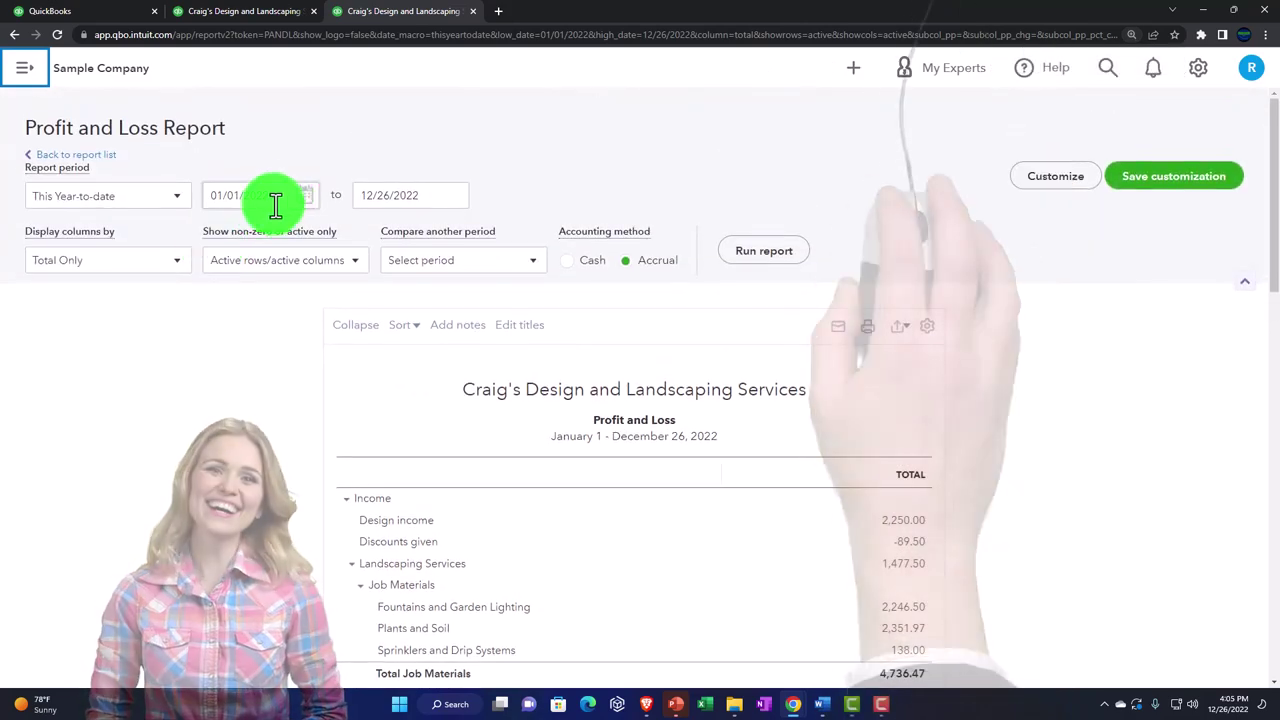
Run the Profit and Loss report for the period 01/01/2022 to 12/31/2022.
{"action": "left_click", "coordinate": [252, 196]}
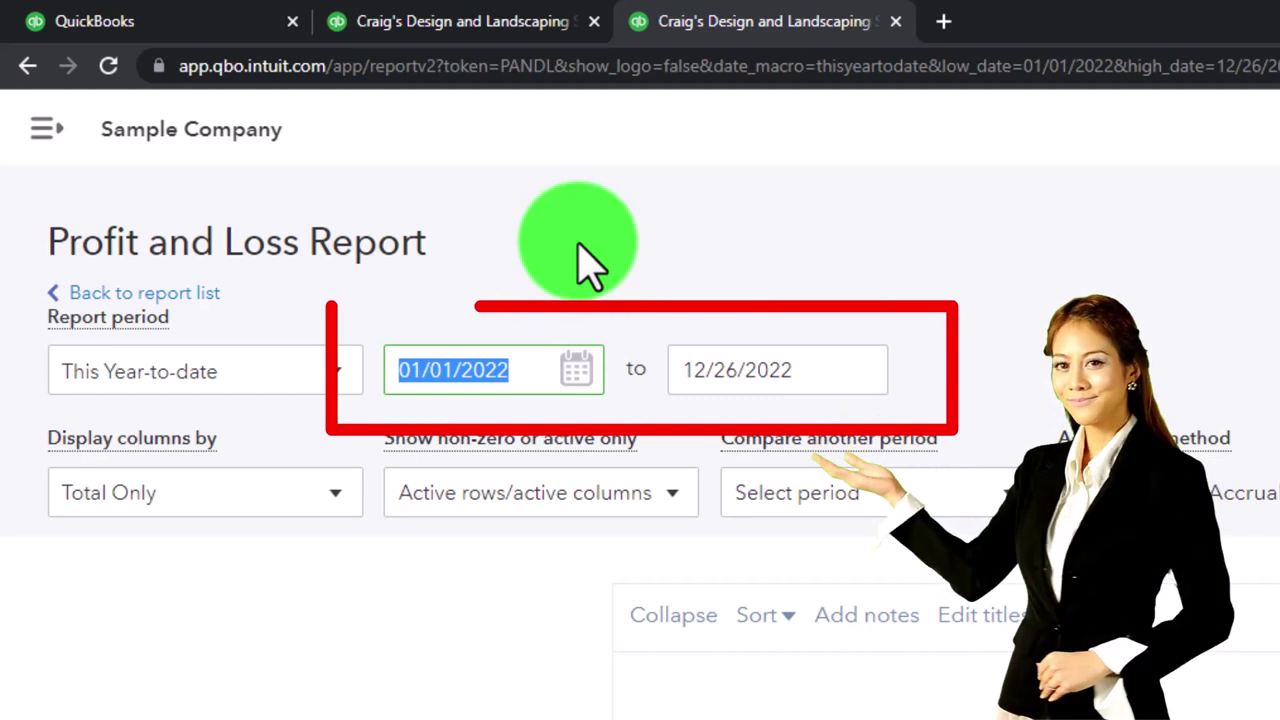
{"action": "type", "text": "01/01/2"}
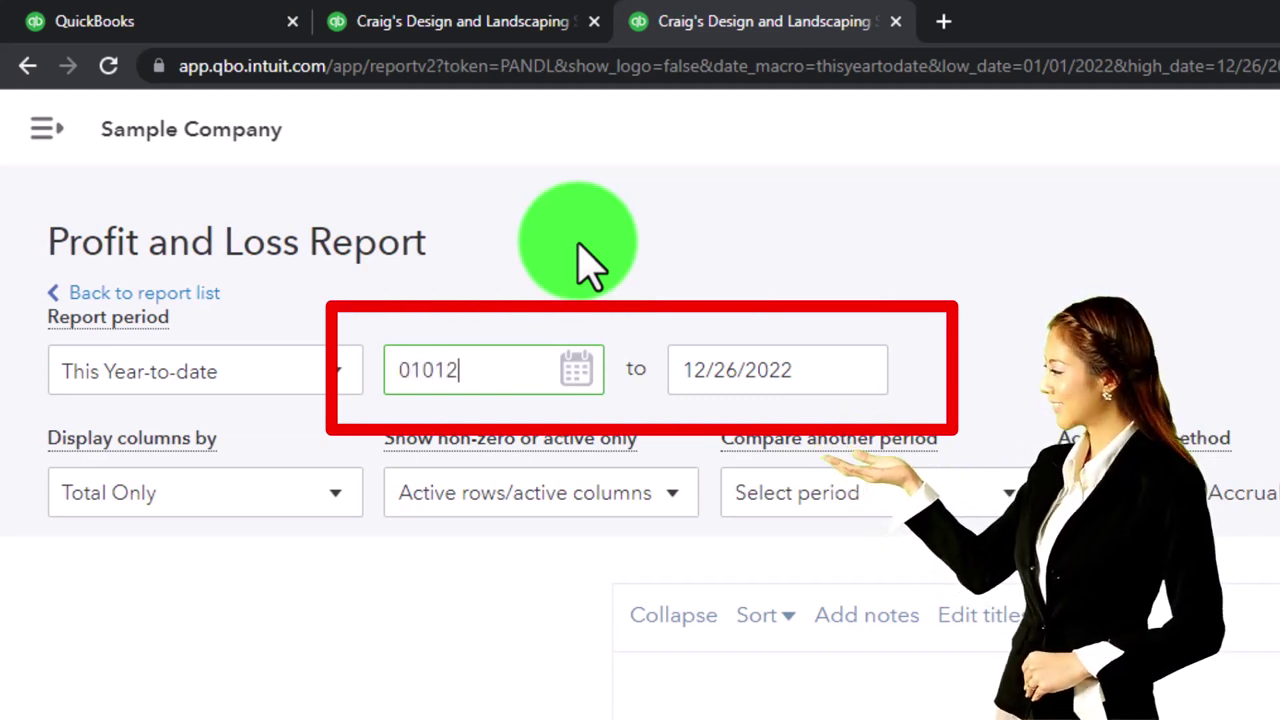
{"action": "type", "text": "022"}
{"action": "key", "text": "Tab"}
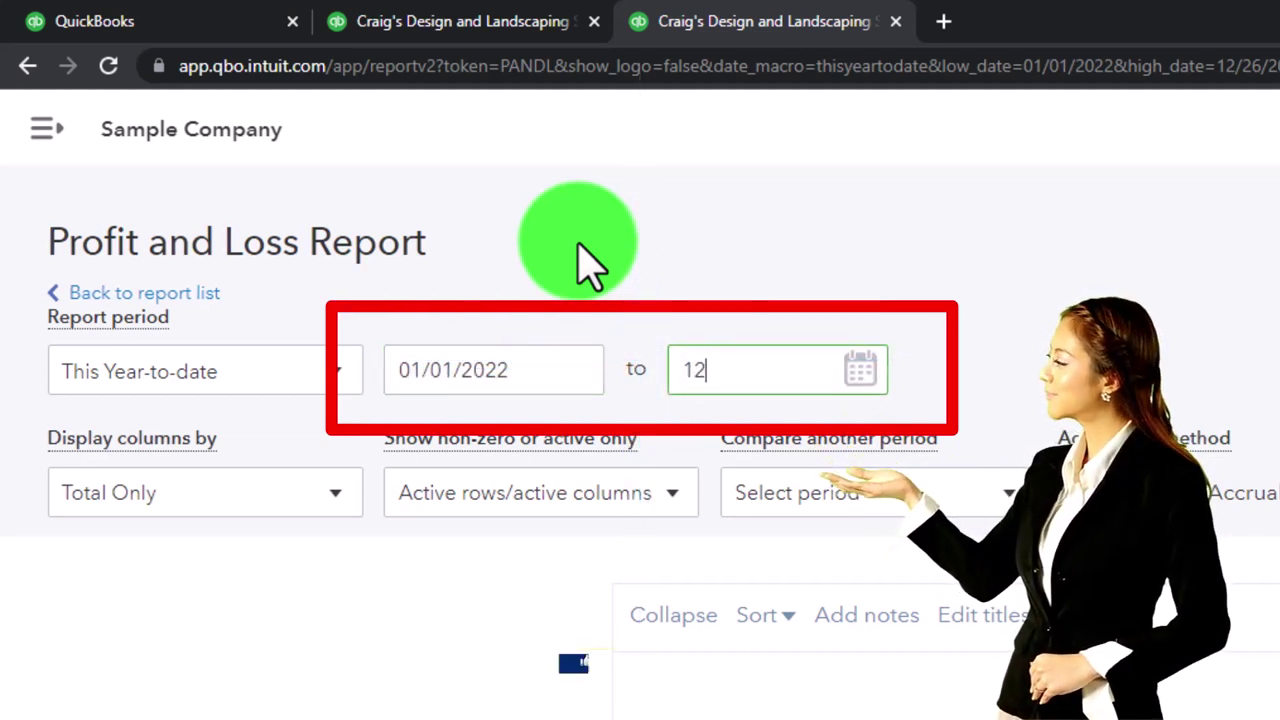
{"action": "type", "text": "12/31/2022"}
{"action": "left_click", "coordinate": [1279, 492]}
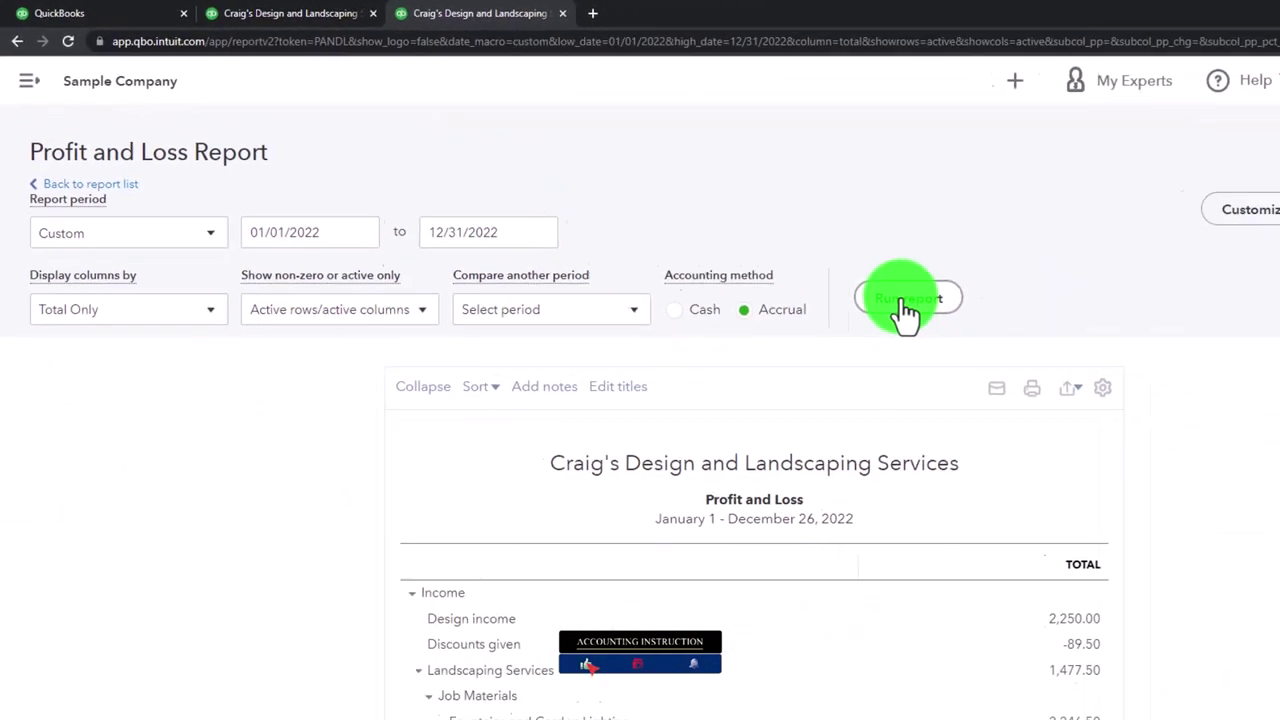
{"action": "scroll", "coordinate": [726, 262], "scroll_direction": "down", "scroll_amount": 3}
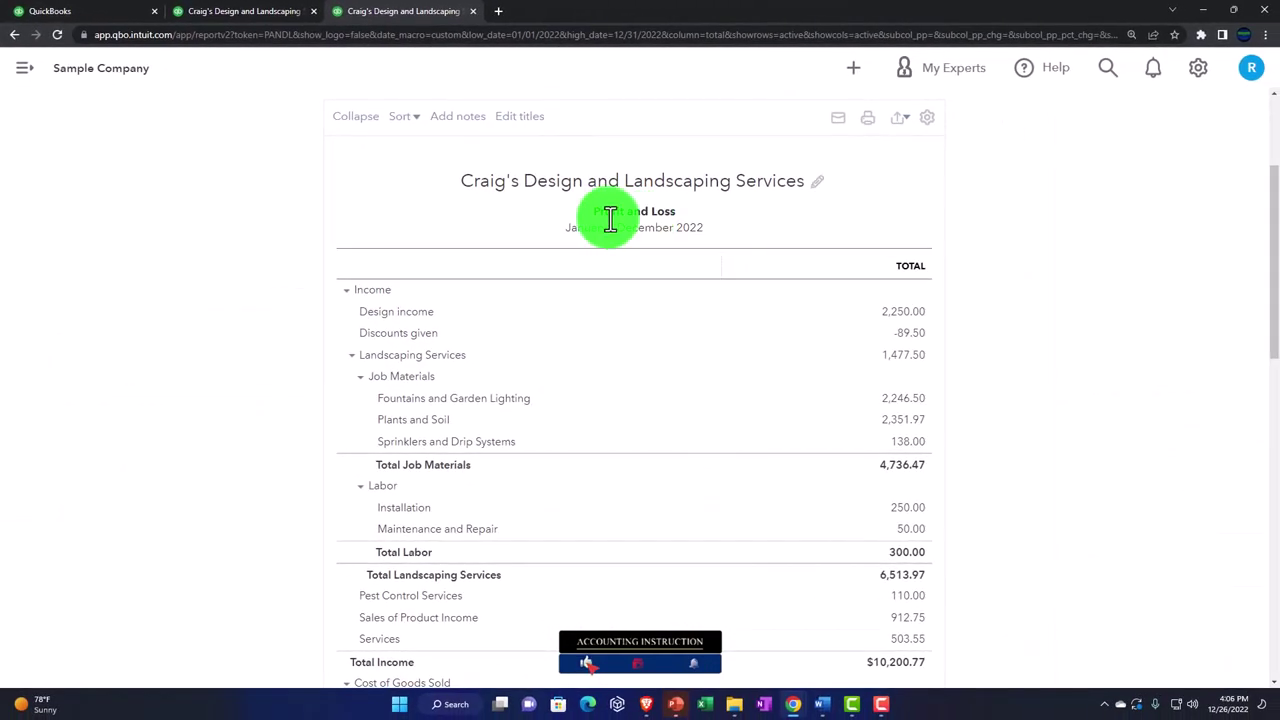
Collapse the sidebar beside the Balance Sheet report and run it for 01/01/2022 to 12/31/2022.
{"action": "left_click", "coordinate": [263, 18]}
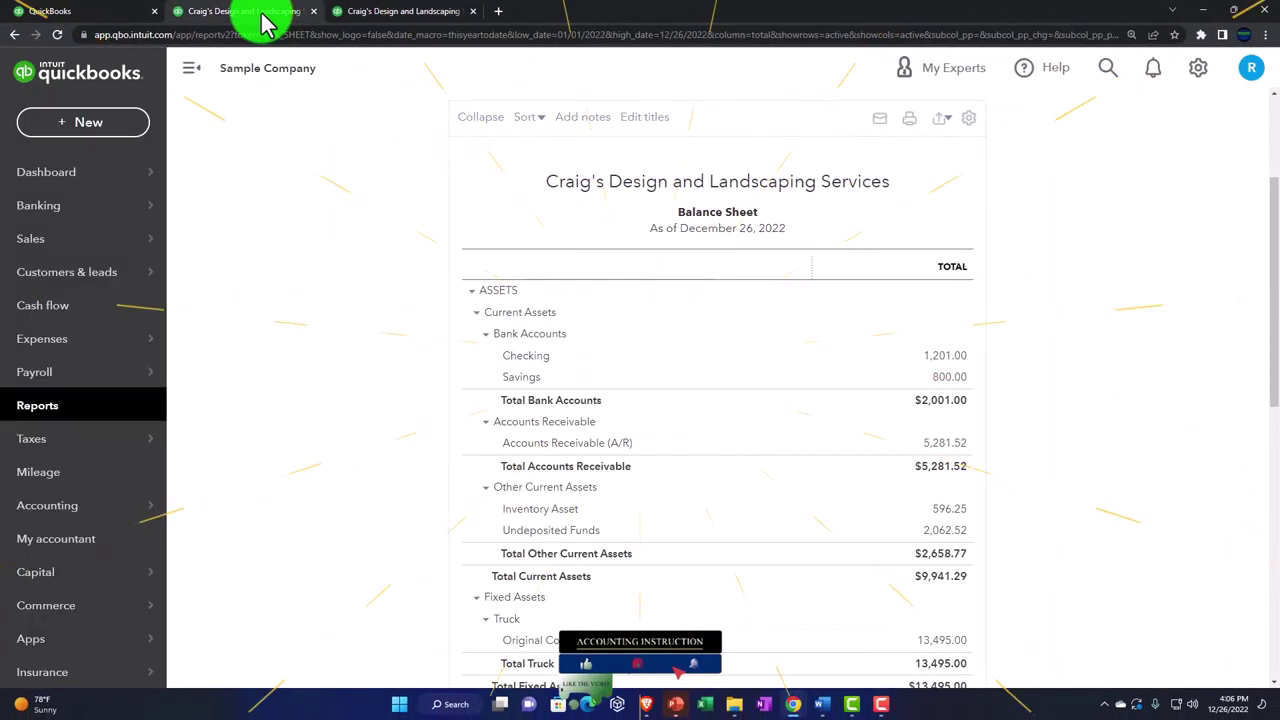
{"action": "left_click", "coordinate": [204, 78]}
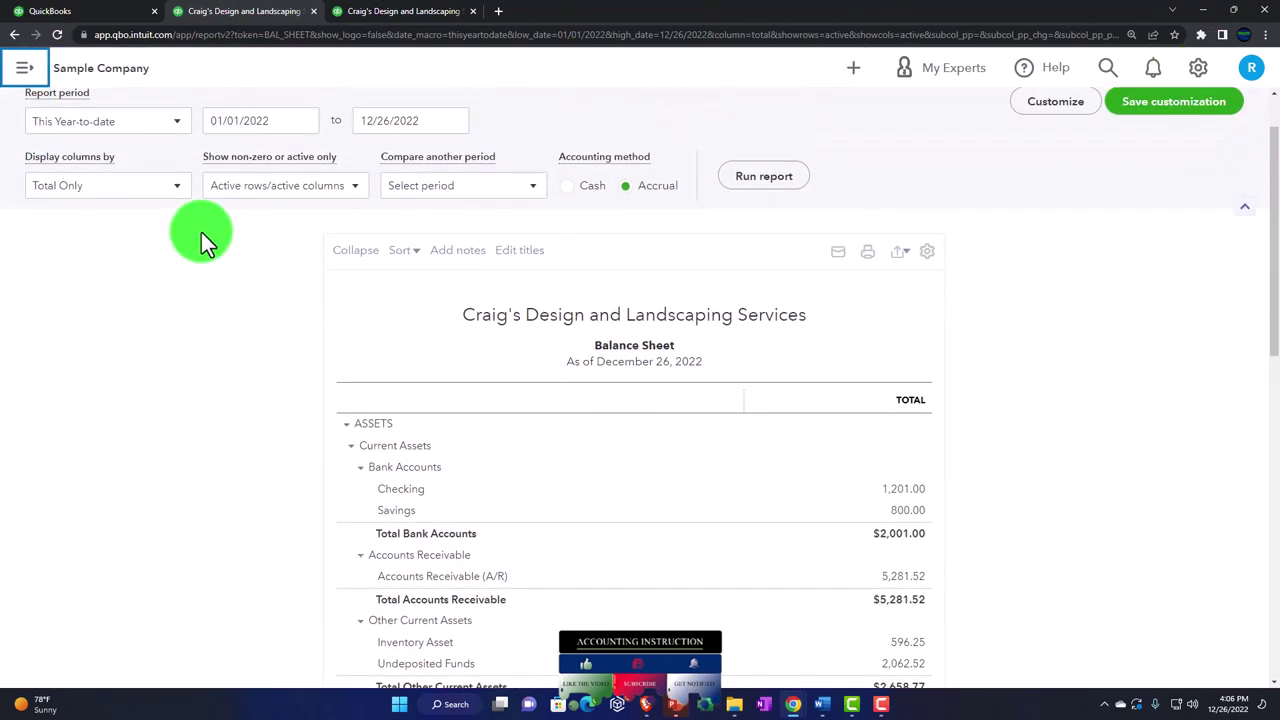
{"action": "scroll", "coordinate": [201, 232], "scroll_direction": "up", "scroll_amount": 1}
{"action": "left_click", "coordinate": [225, 182]}
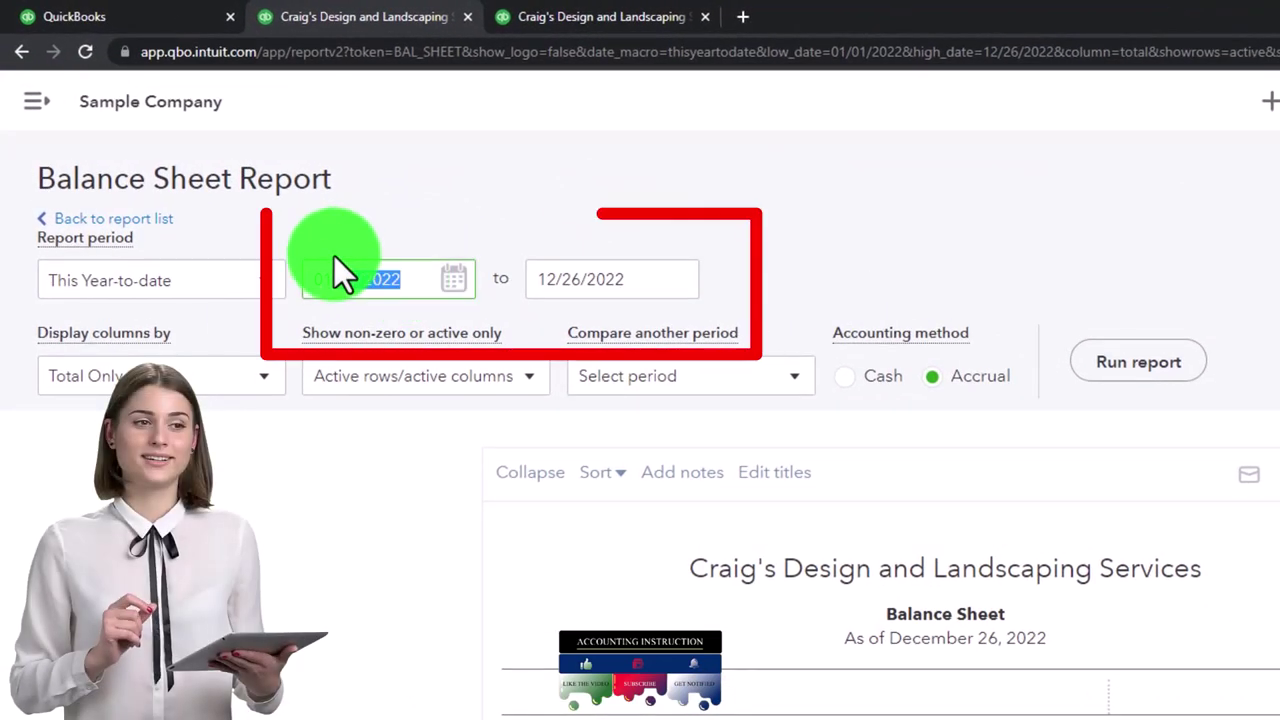
{"action": "type", "text": "01012022"}
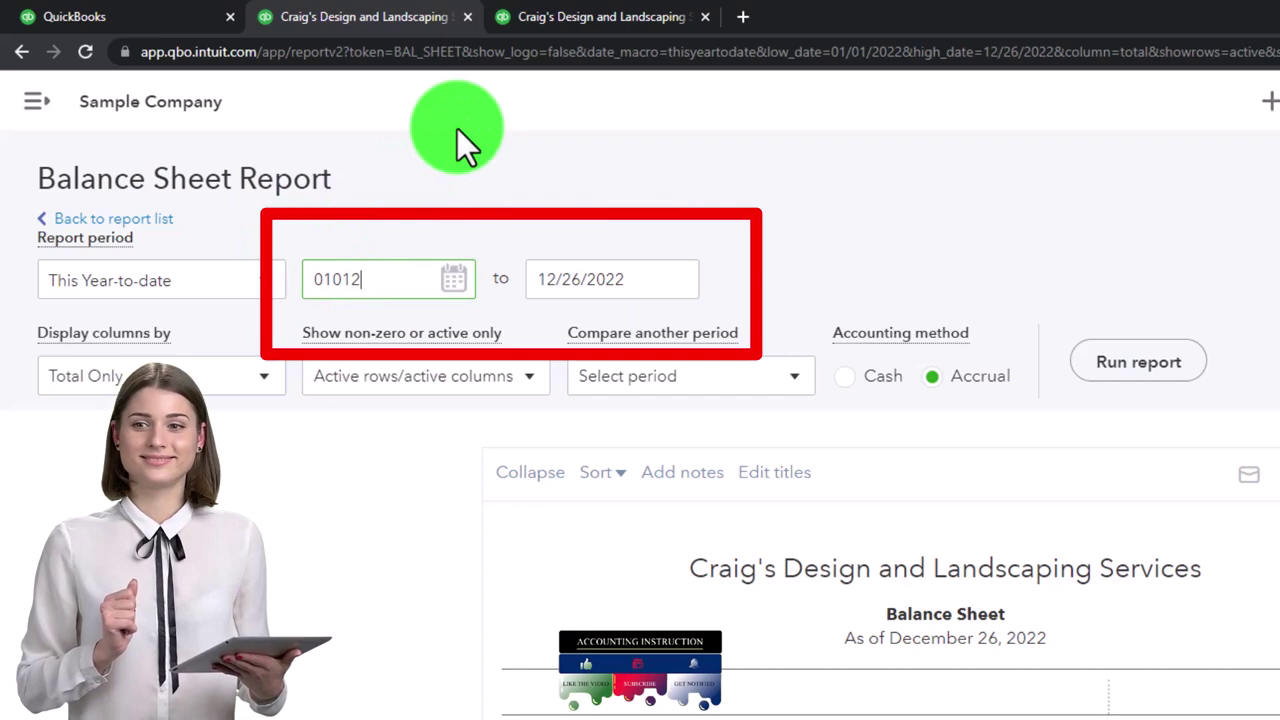
{"action": "key", "text": "Tab"}
{"action": "type", "text": "12/31/2022"}
{"action": "key", "text": "Tab"}
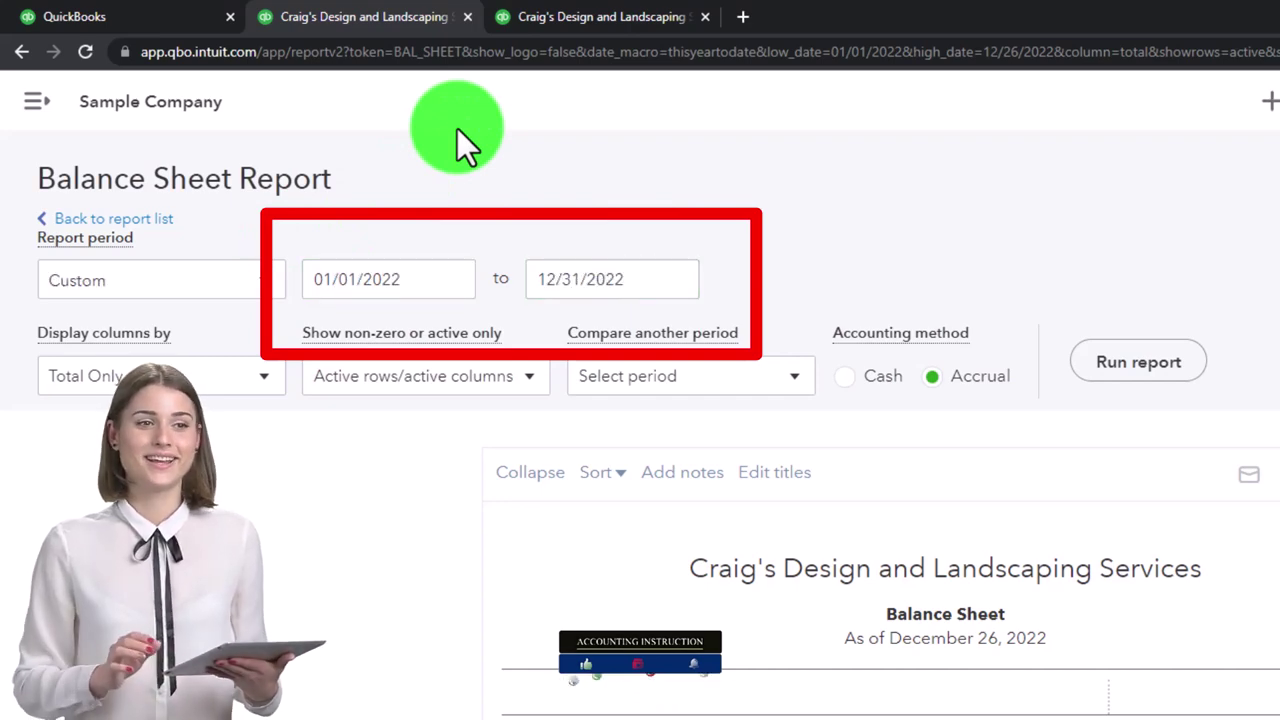
{"action": "left_click", "coordinate": [1125, 372]}
{"action": "scroll", "coordinate": [1150, 377], "scroll_direction": "down", "scroll_amount": 3}
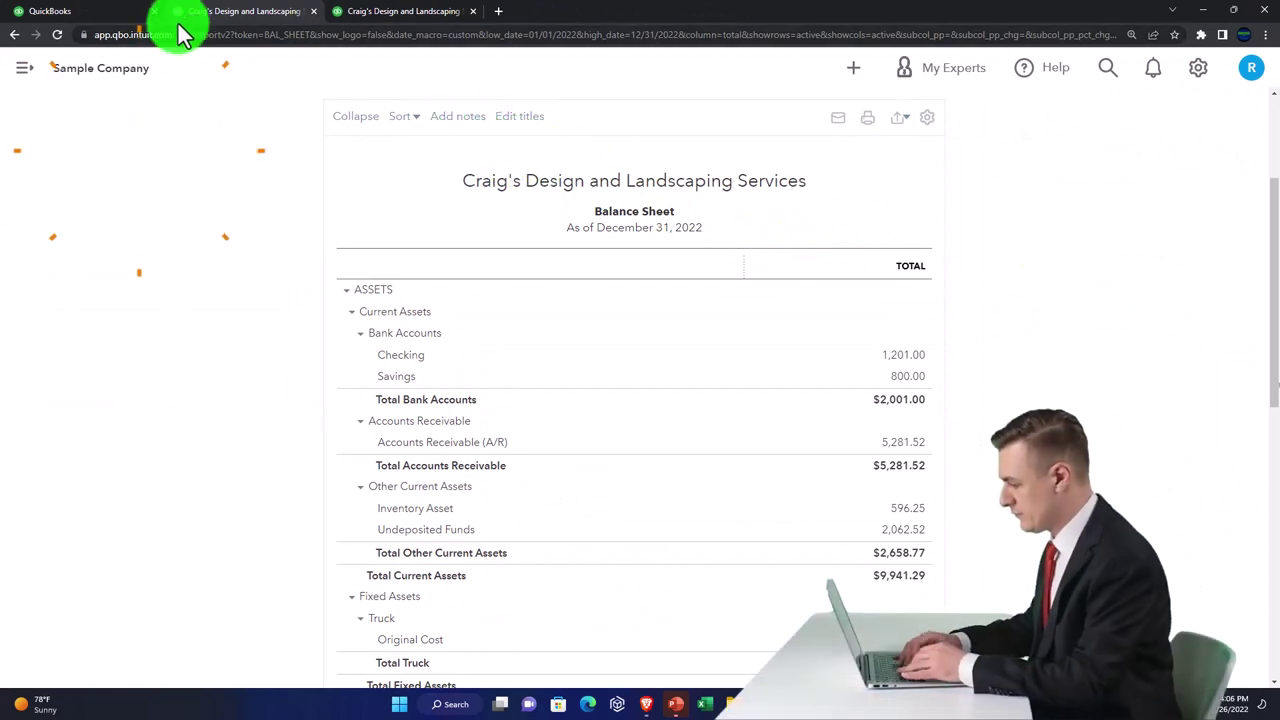
Return to the dashboard in the first browser tab and display the options for creating new transactions.
{"action": "left_click", "coordinate": [122, 18]}
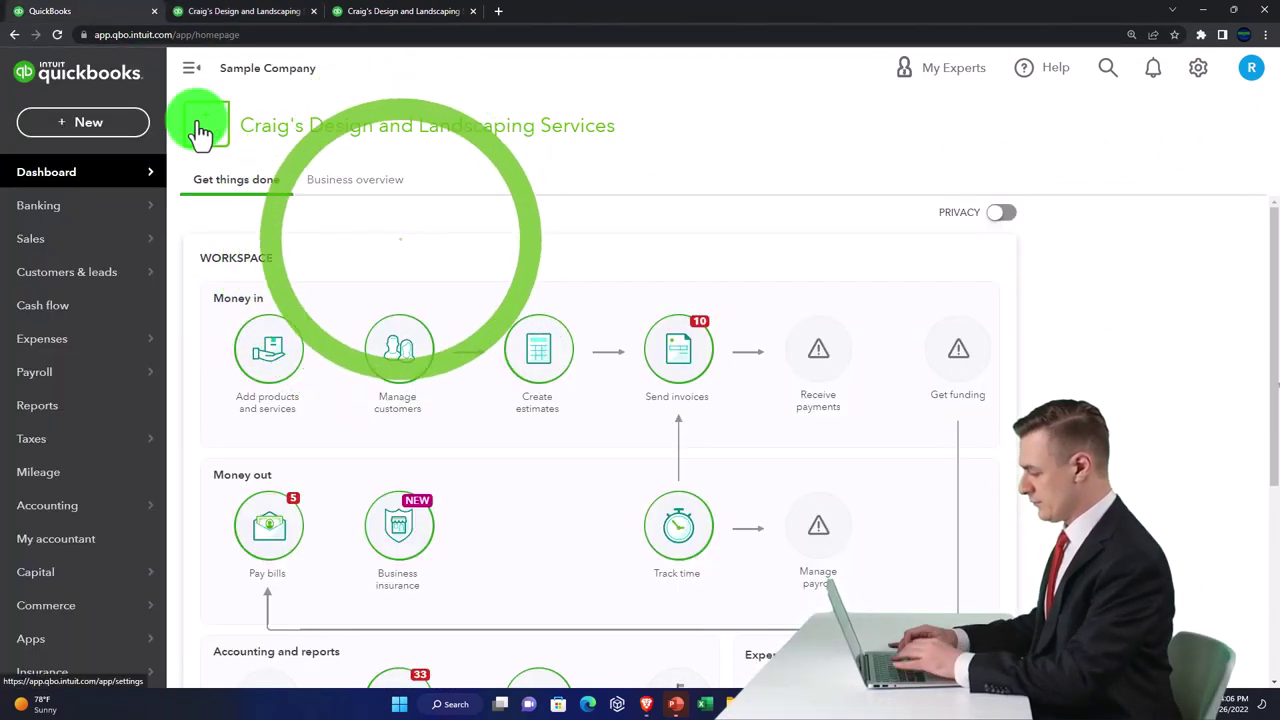
{"action": "left_click", "coordinate": [90, 123]}
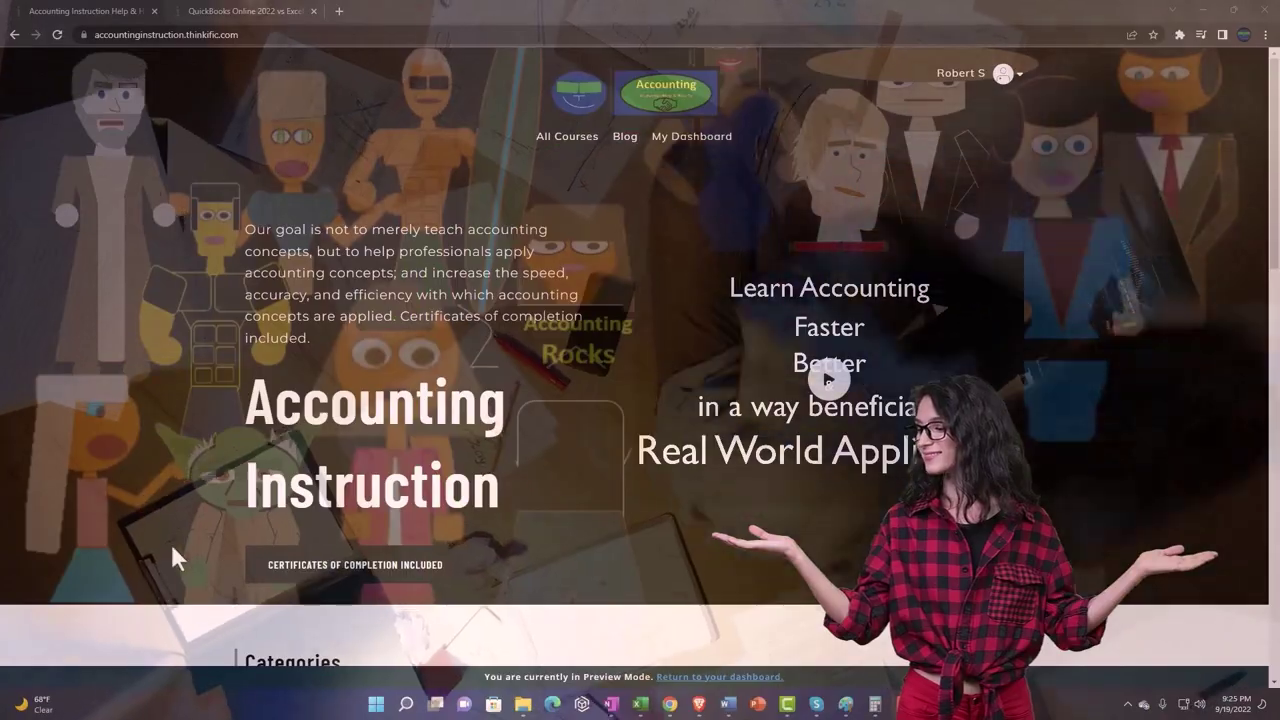
{"action": "scroll", "coordinate": [174, 548], "scroll_direction": "down", "scroll_amount": 7}
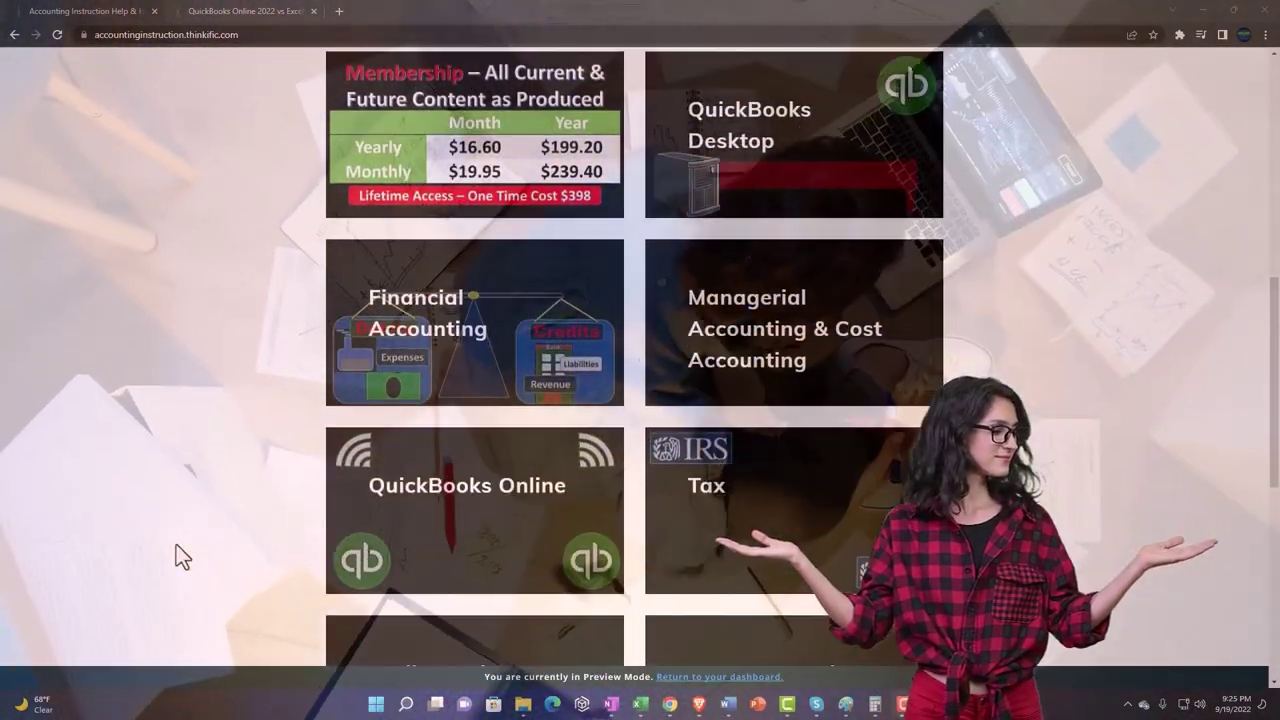
Browse the course categories on the Accounting Instruction site and view the lesson sections of the QuickBooks Online 2022 course.
{"action": "scroll", "coordinate": [176, 546], "scroll_direction": "down", "scroll_amount": 5}
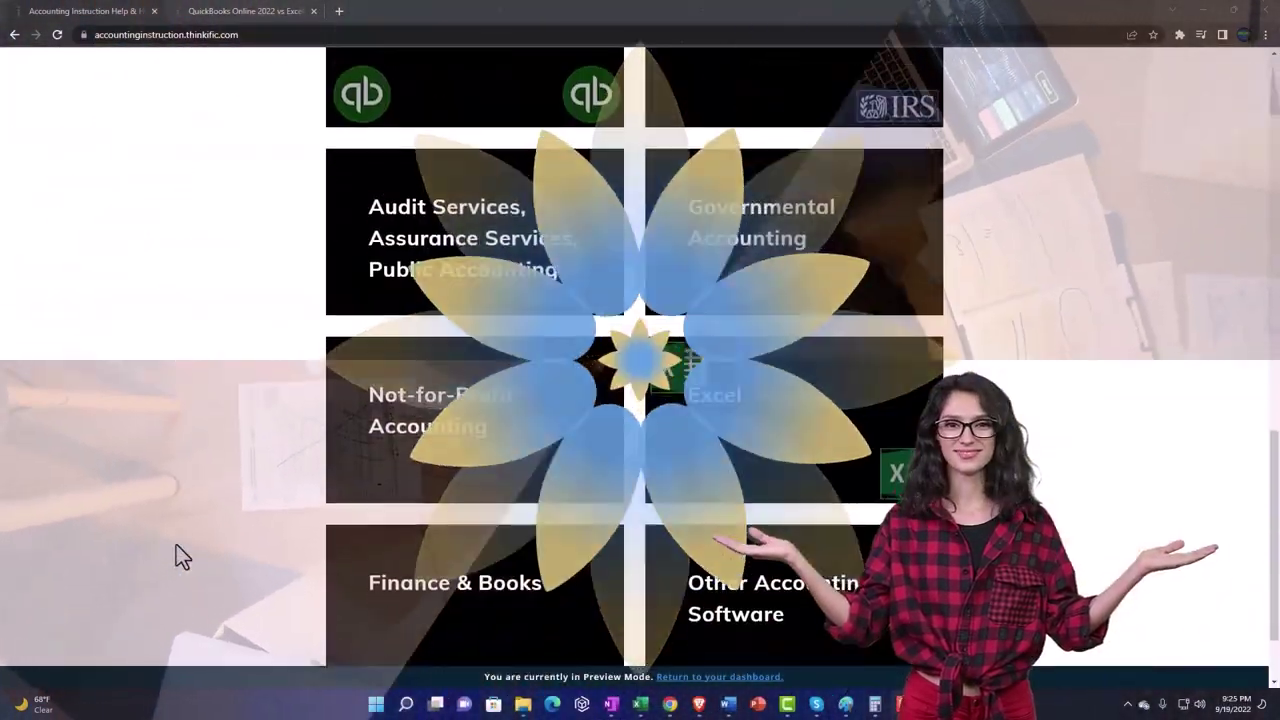
{"action": "scroll", "coordinate": [176, 546], "scroll_direction": "down", "scroll_amount": 1}
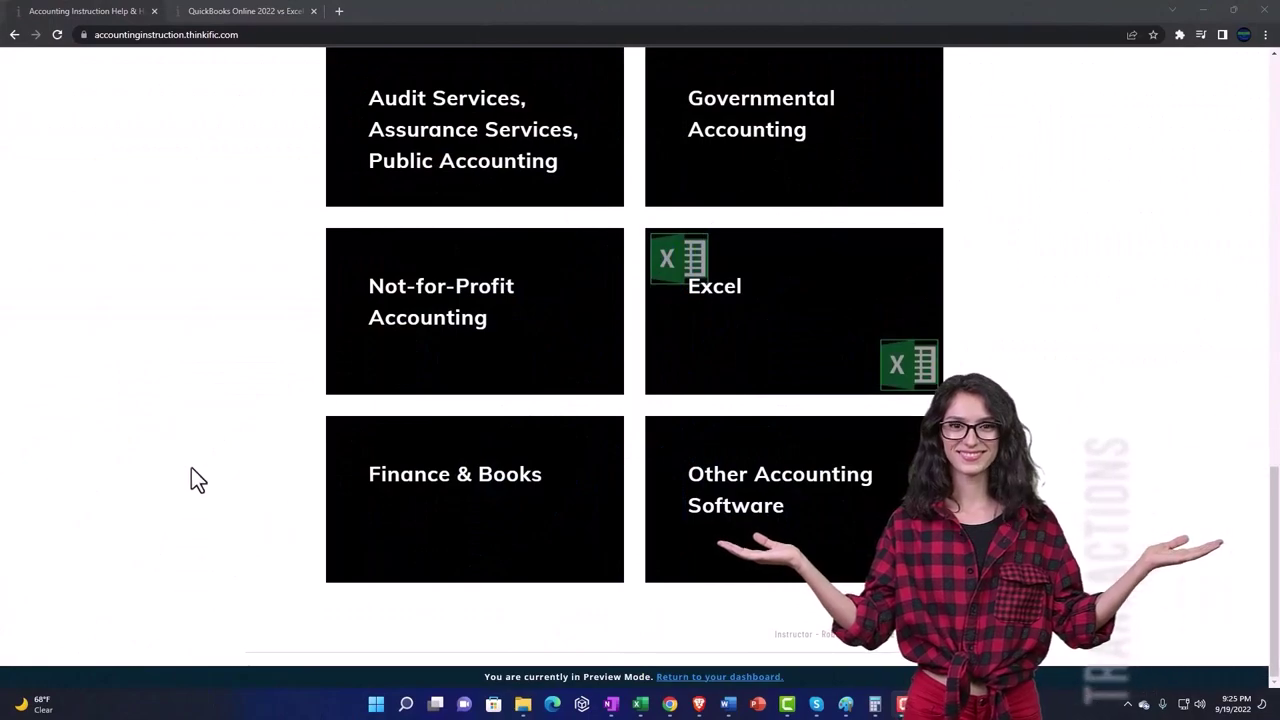
{"action": "left_click", "coordinate": [229, 11]}
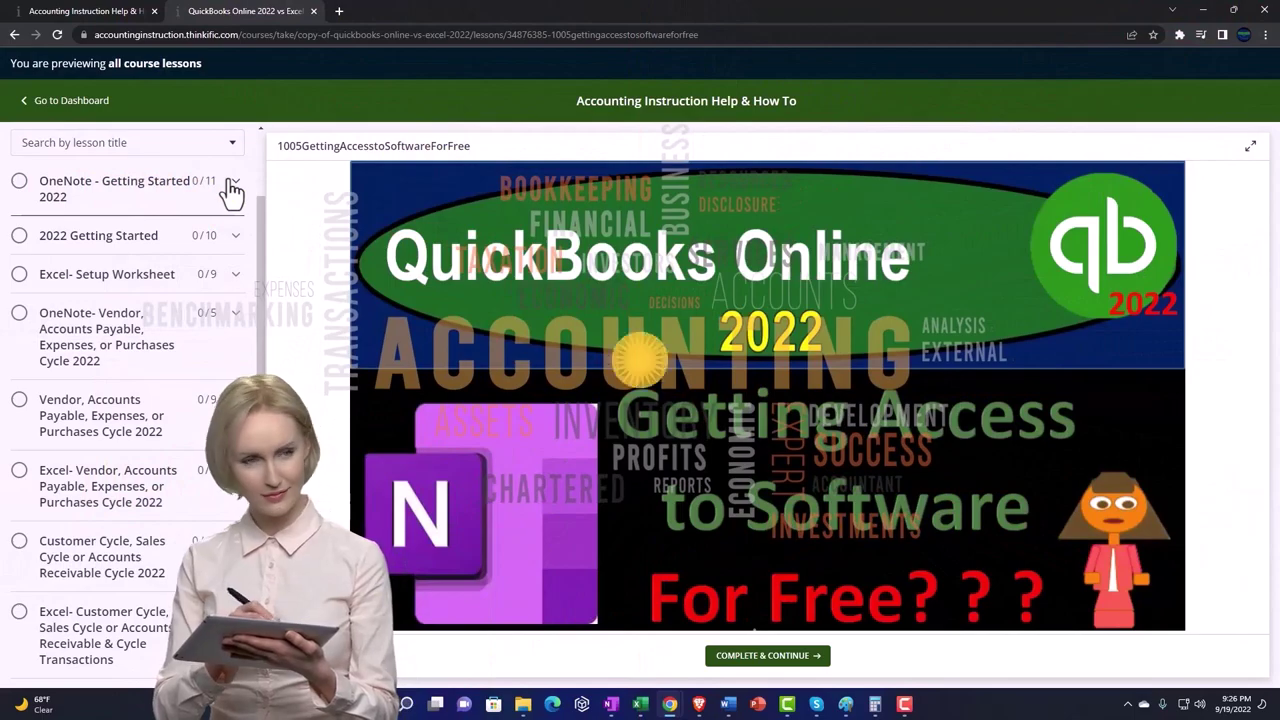
{"action": "left_click", "coordinate": [232, 190]}
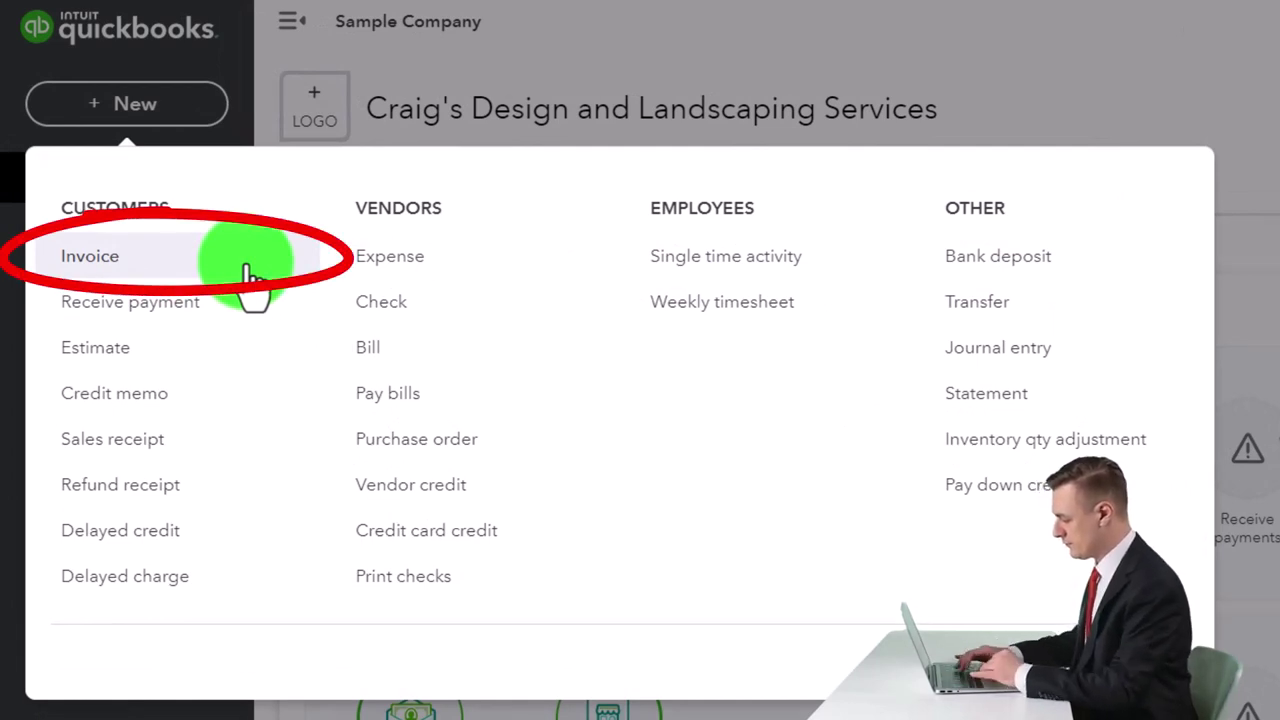
{"action": "left_click", "coordinate": [240, 296]}
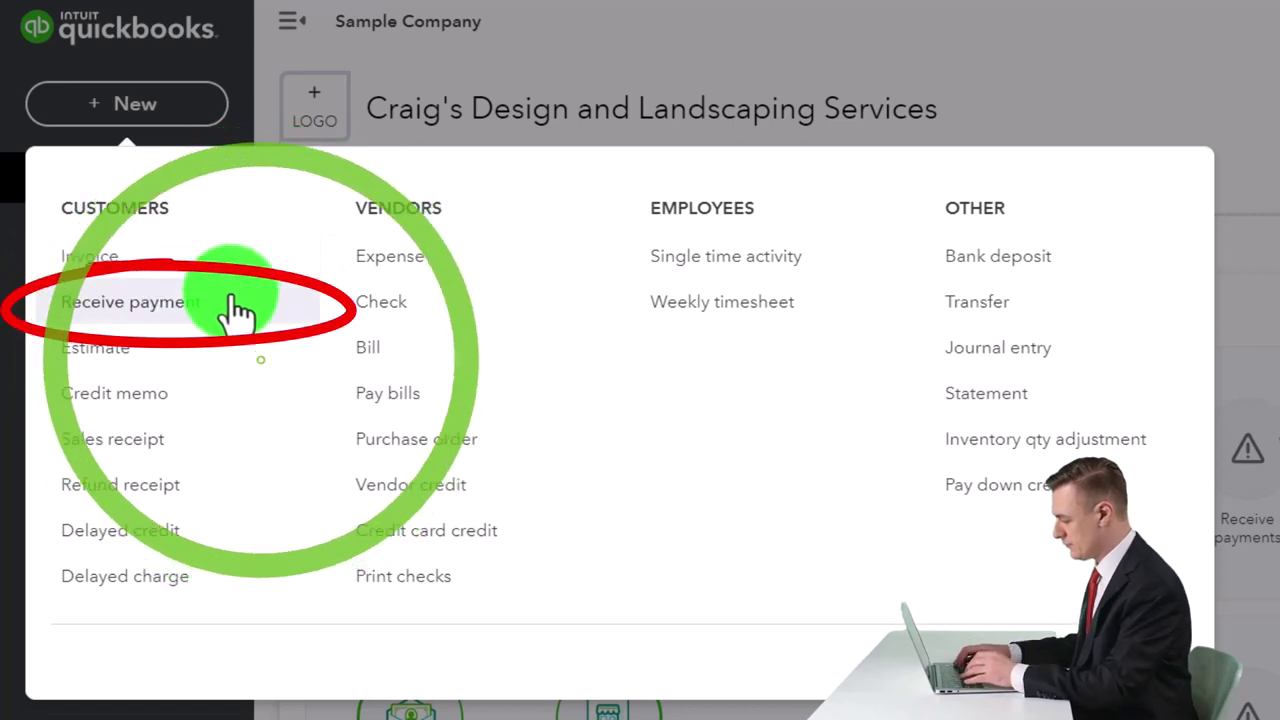
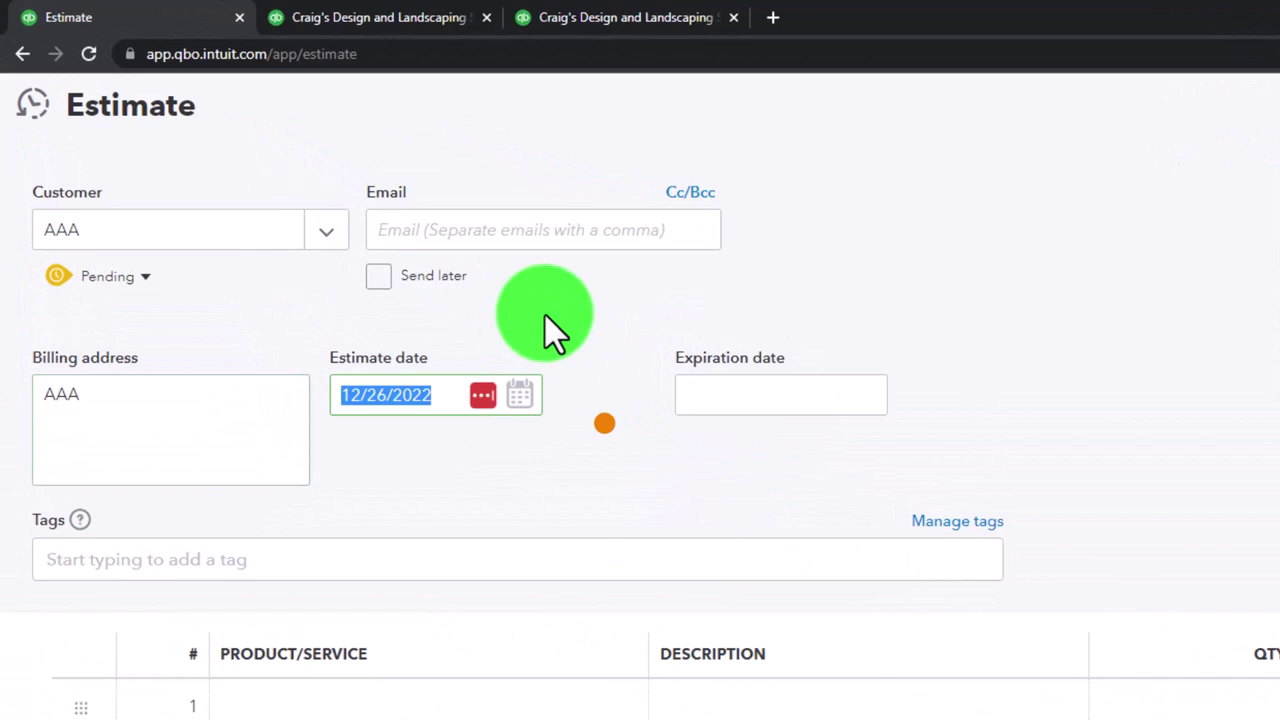
Leave the estimate's expiration date and tags blank and add Pump as the first line item with a quantity of 2.
{"action": "key", "text": "Tab"}
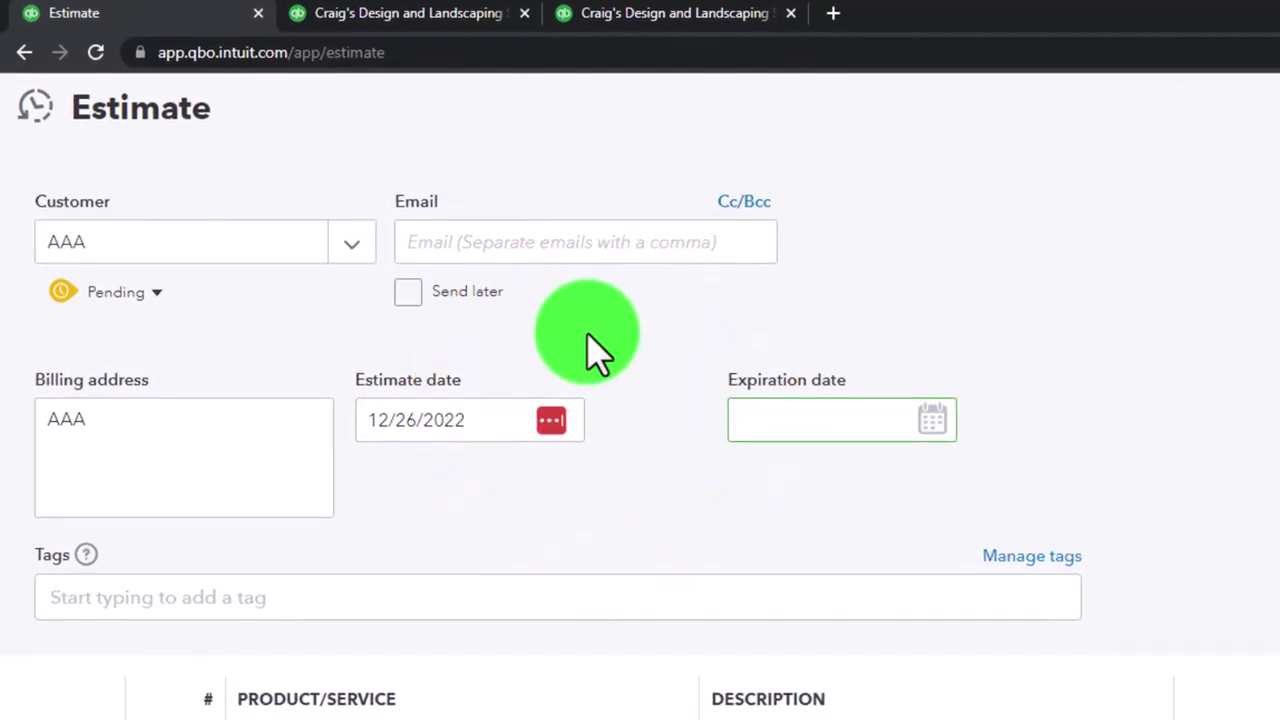
{"action": "key", "text": "Tab"}
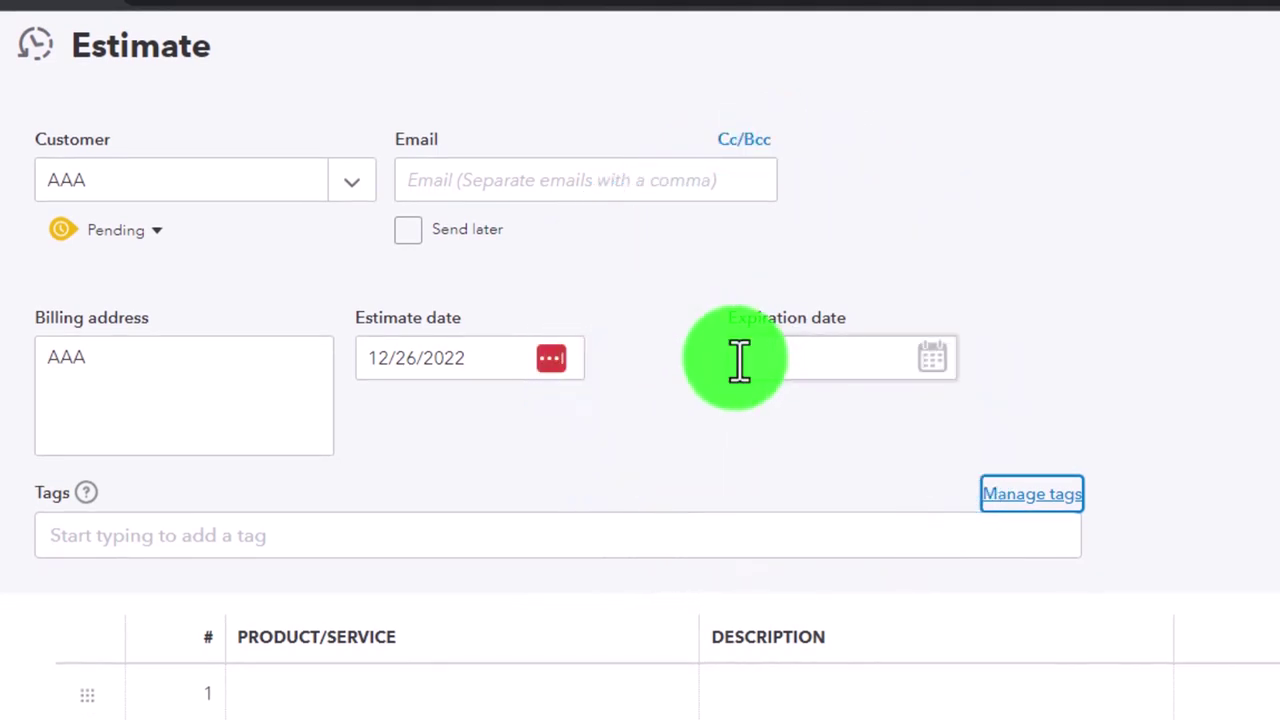
{"action": "key", "text": "Tab"}
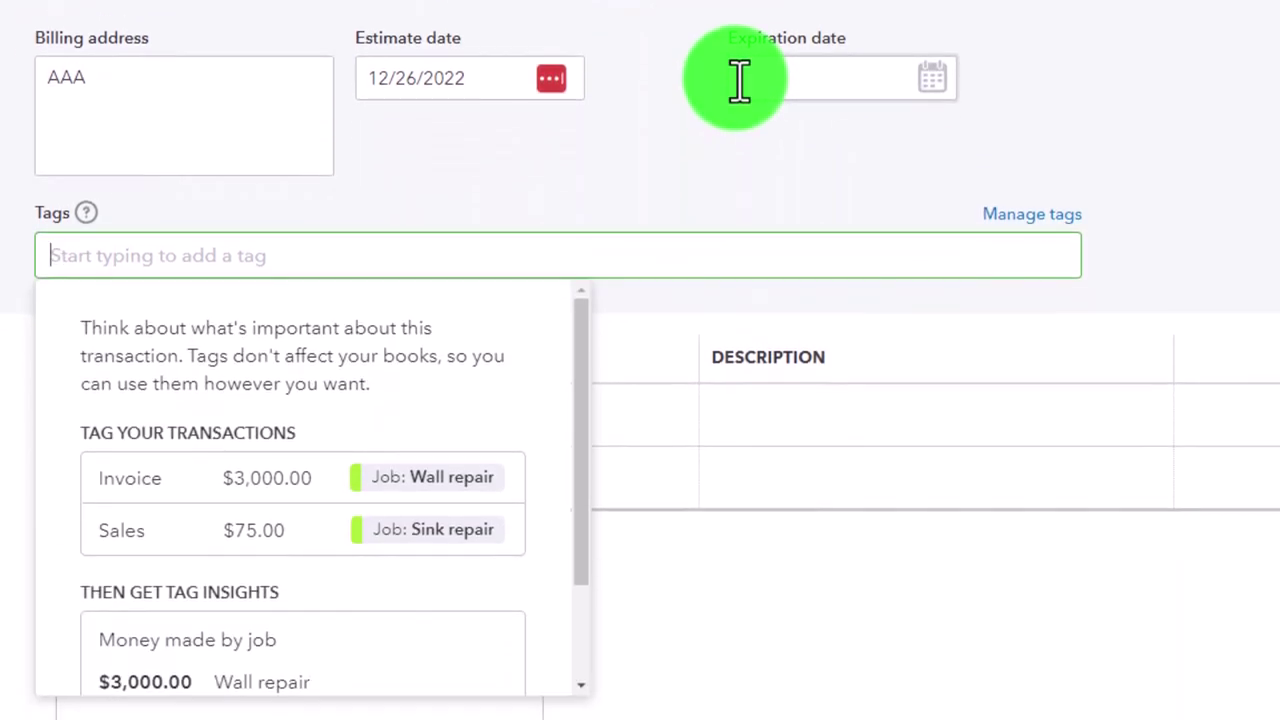
{"action": "key", "text": "Tab"}
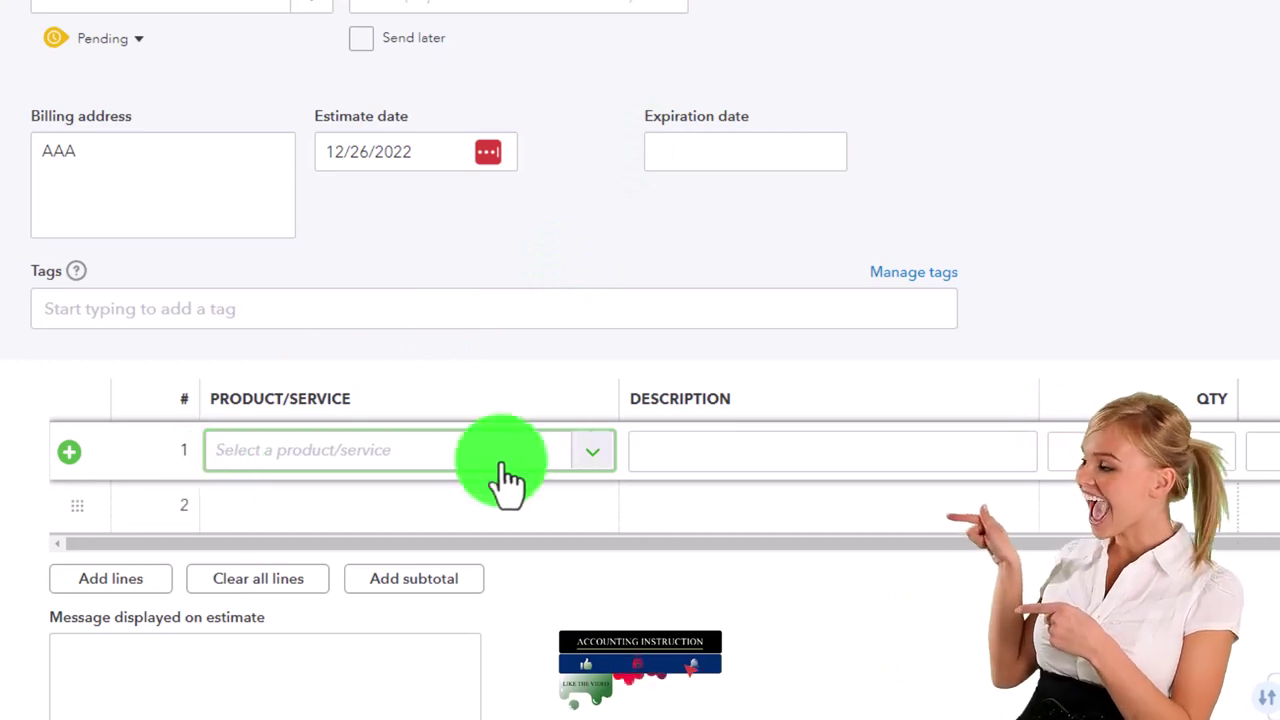
{"action": "left_click", "coordinate": [600, 460]}
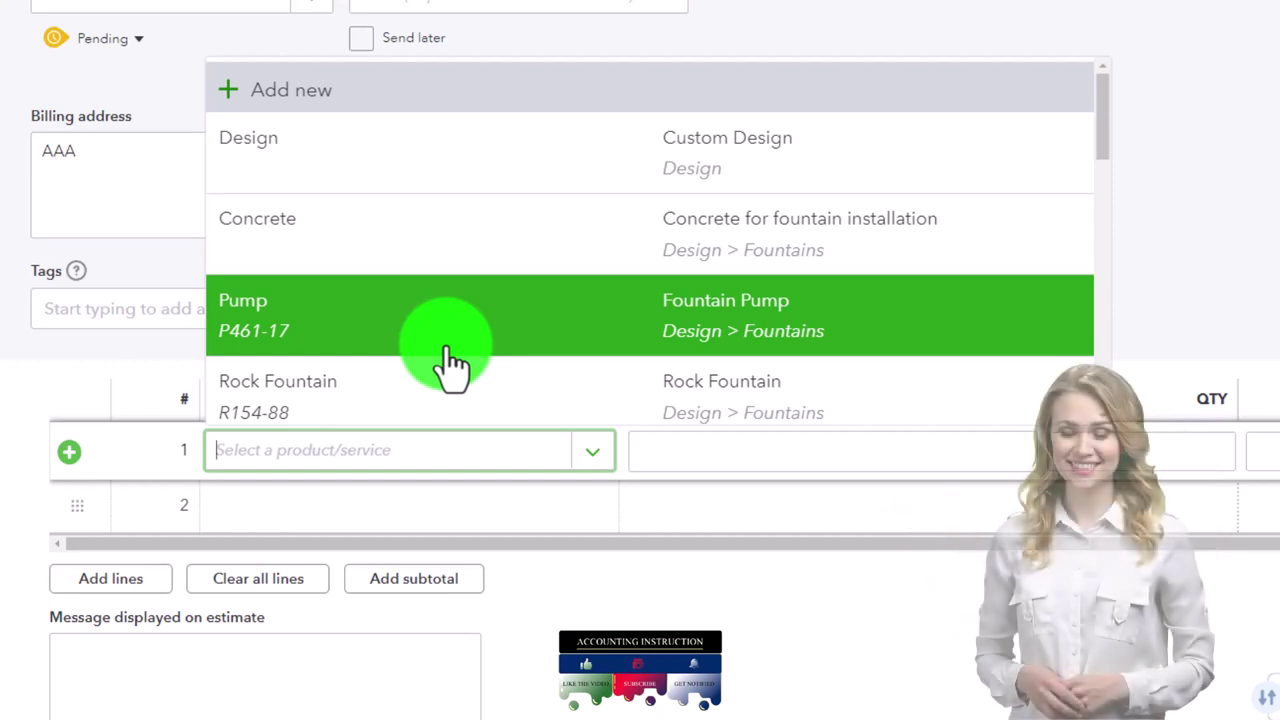
{"action": "left_click", "coordinate": [449, 340]}
{"action": "key", "text": "Tab"}
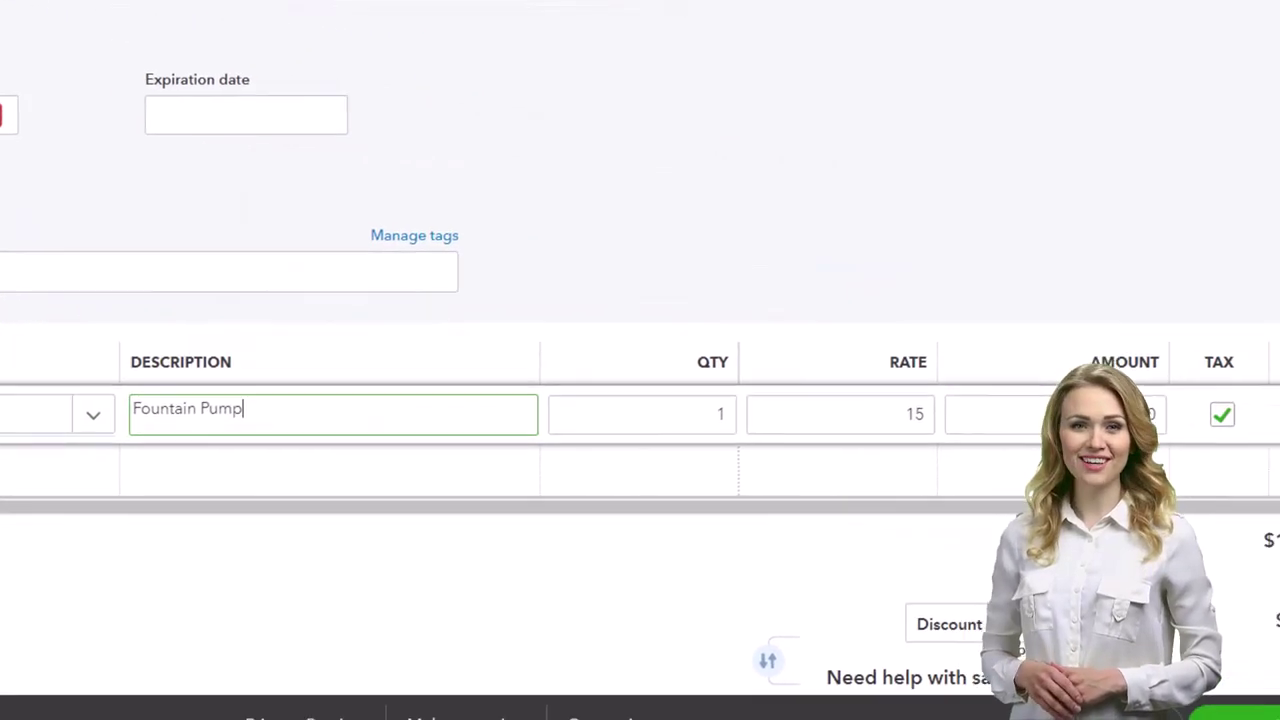
{"action": "left_click", "coordinate": [1141, 447]}
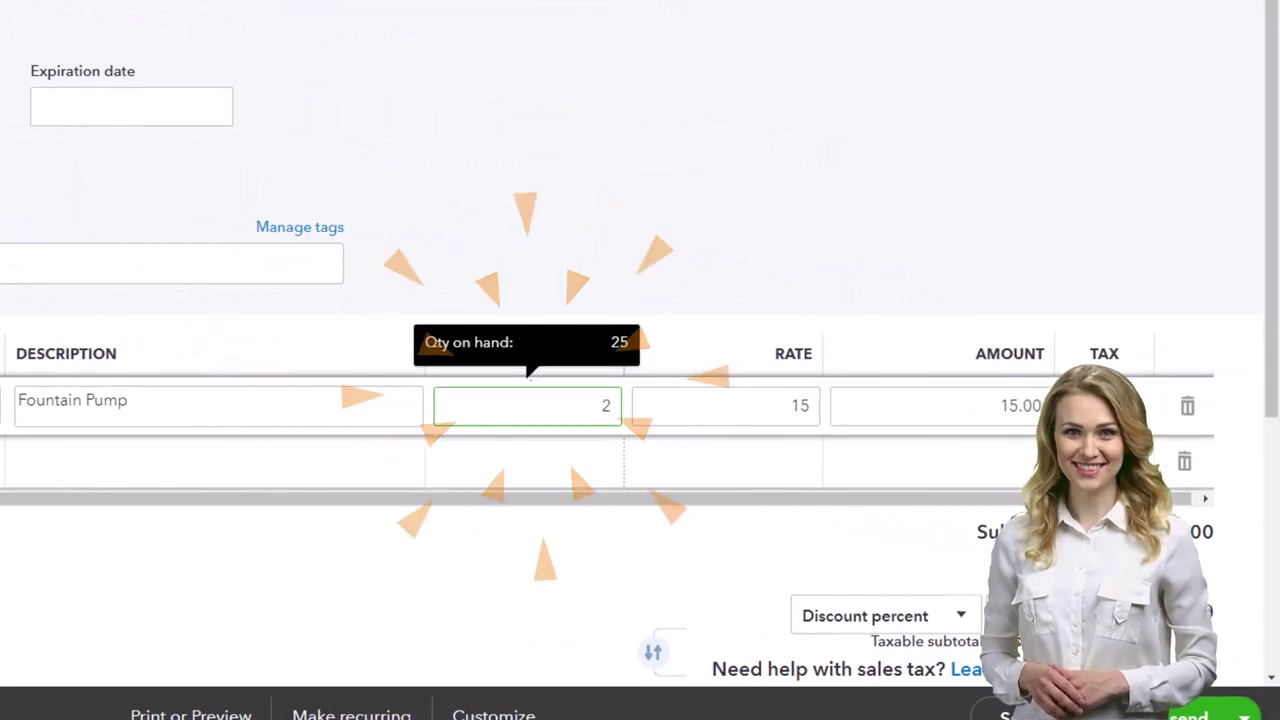
{"action": "left_click", "coordinate": [1020, 405]}
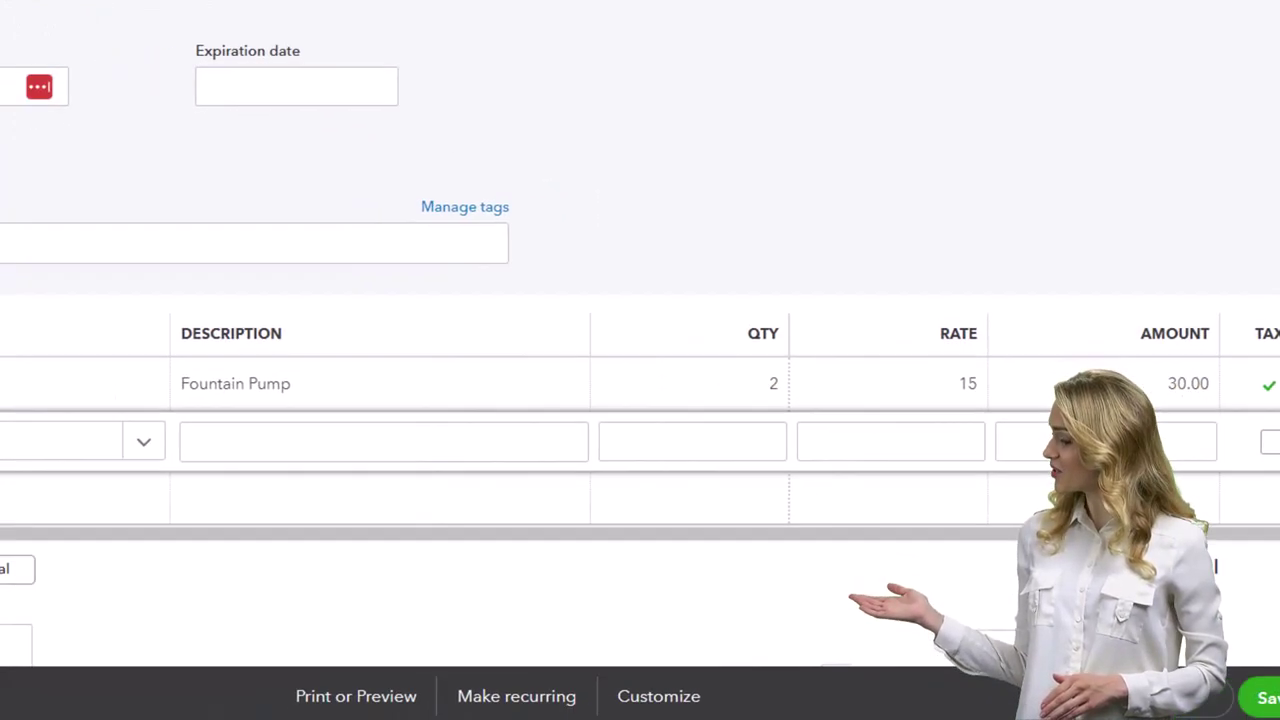
Add Rock Fountain as the second line item of the estimate with a quantity of 5.
{"action": "left_click", "coordinate": [586, 409]}
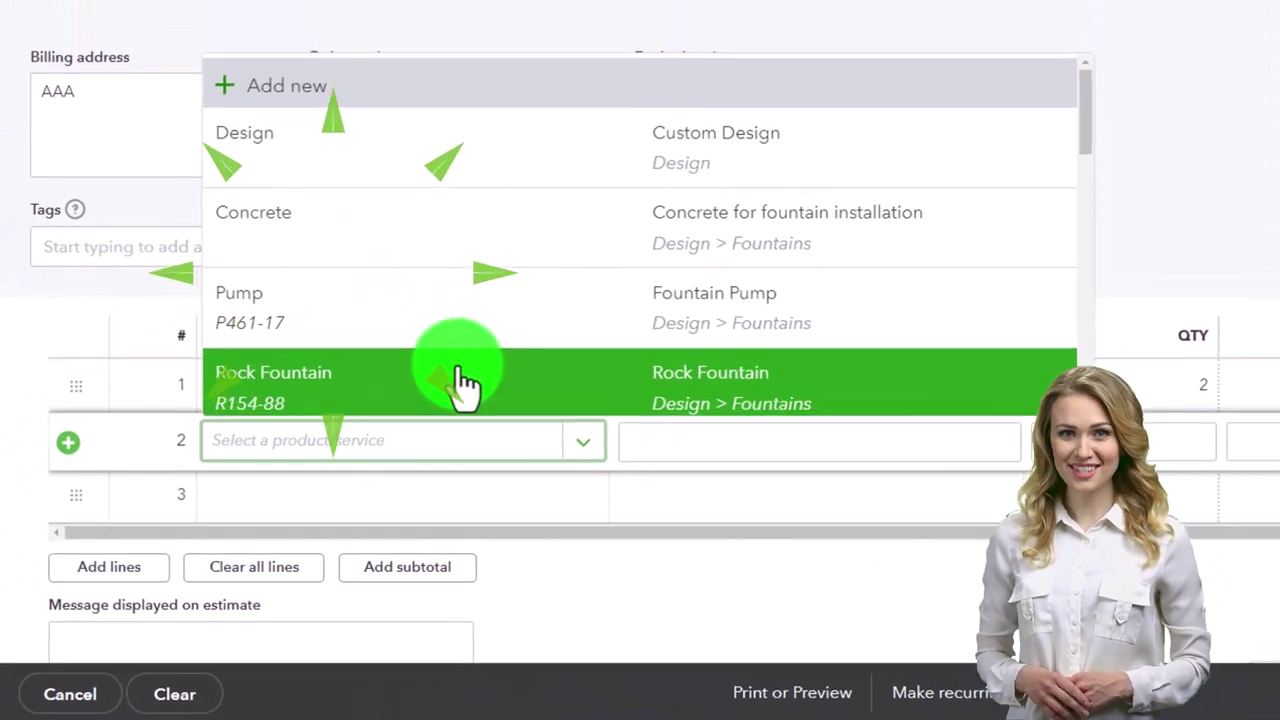
{"action": "scroll", "coordinate": [450, 315], "scroll_direction": "down", "scroll_amount": 1}
{"action": "left_click", "coordinate": [400, 270]}
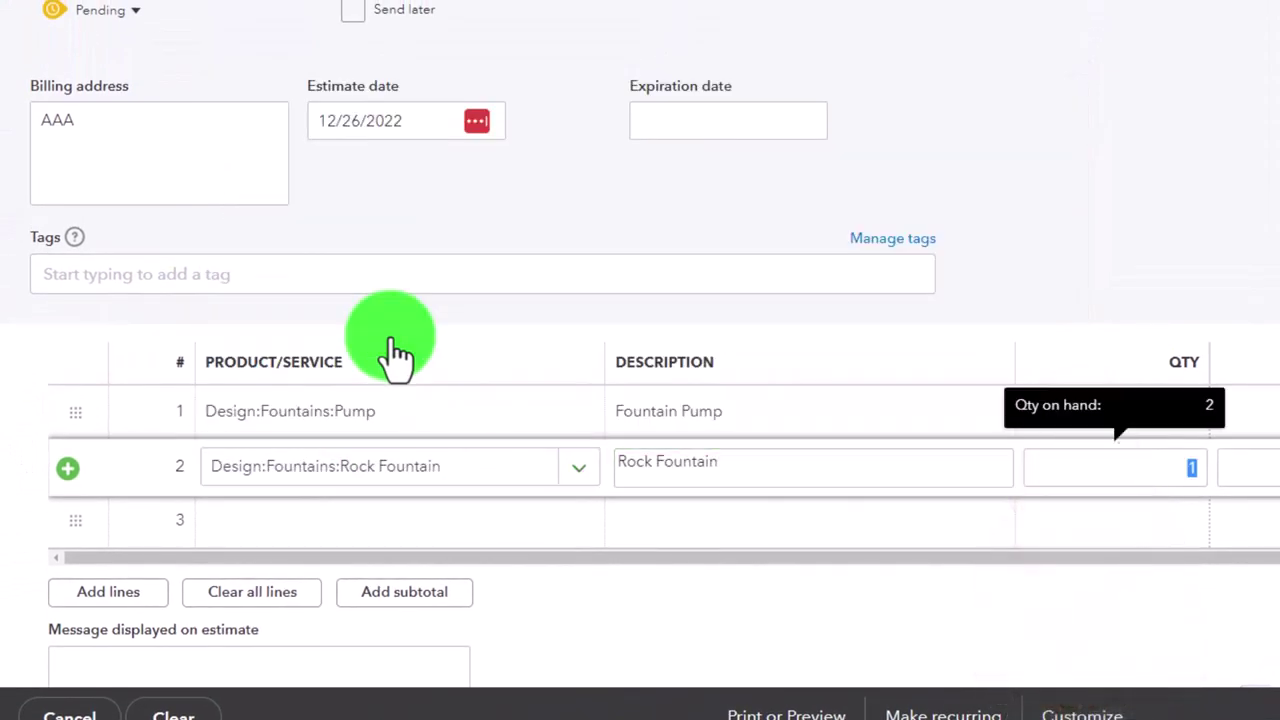
{"action": "type", "text": "5"}
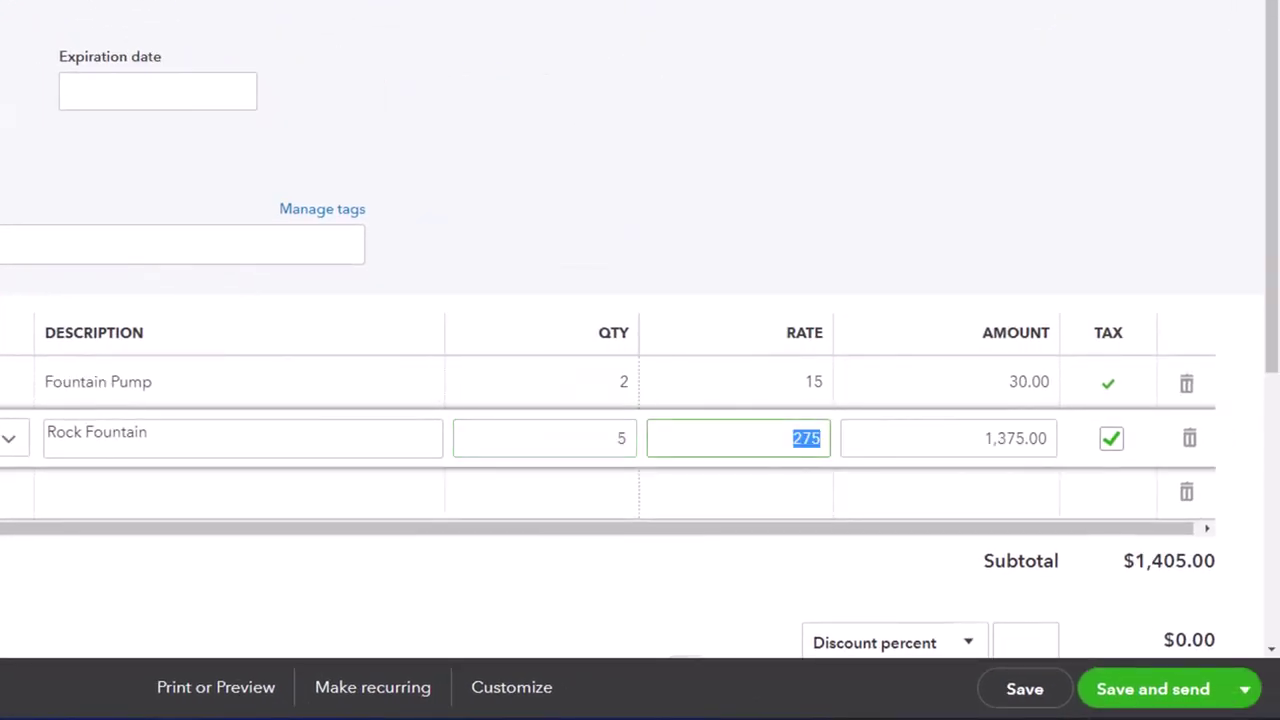
{"action": "key", "text": "Tab"}
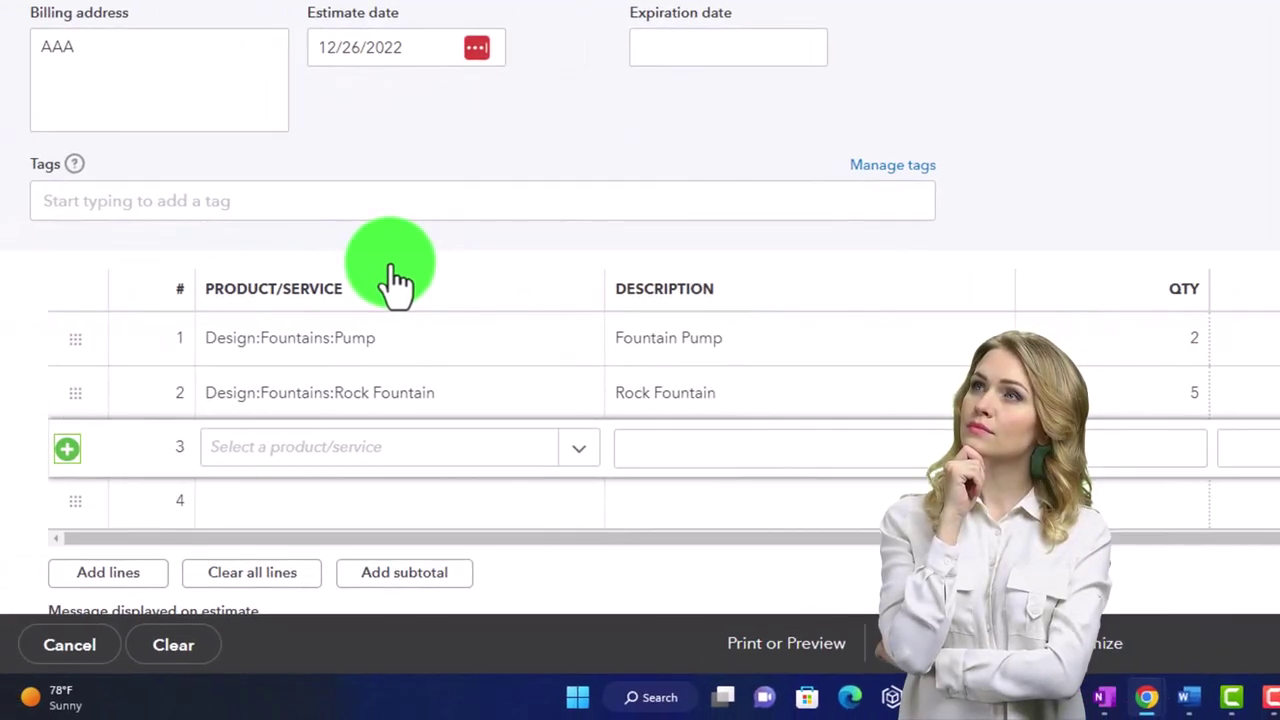
Add the Design item Services as the third line of the estimate with a quantity of 10.
{"action": "scroll", "coordinate": [390, 275], "scroll_direction": "down", "scroll_amount": 1}
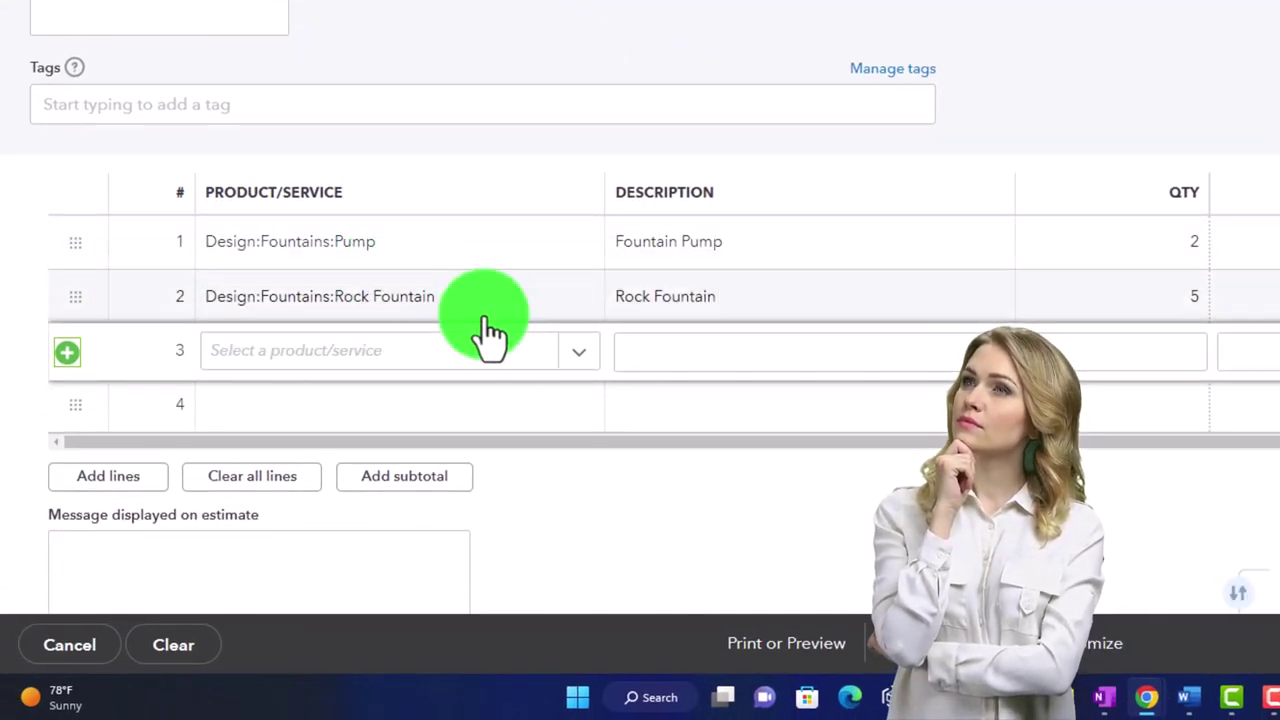
{"action": "left_click", "coordinate": [576, 362]}
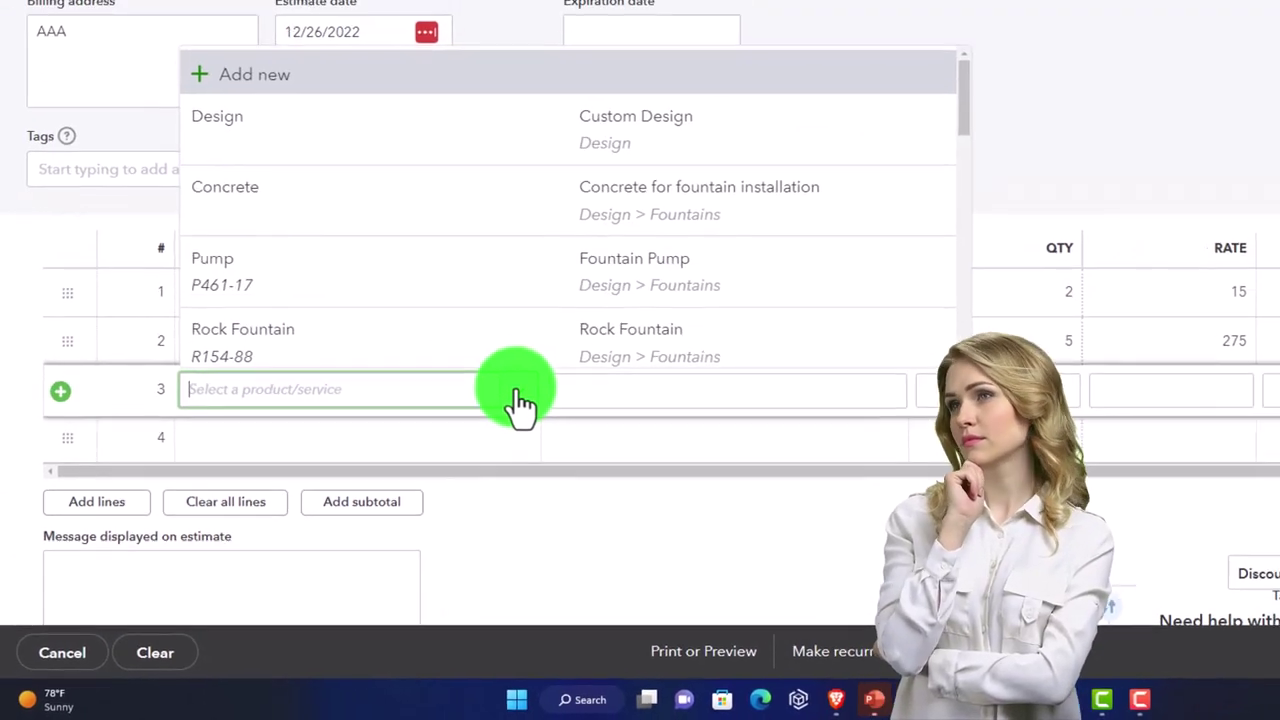
{"action": "scroll", "coordinate": [469, 292], "scroll_direction": "down", "scroll_amount": 2}
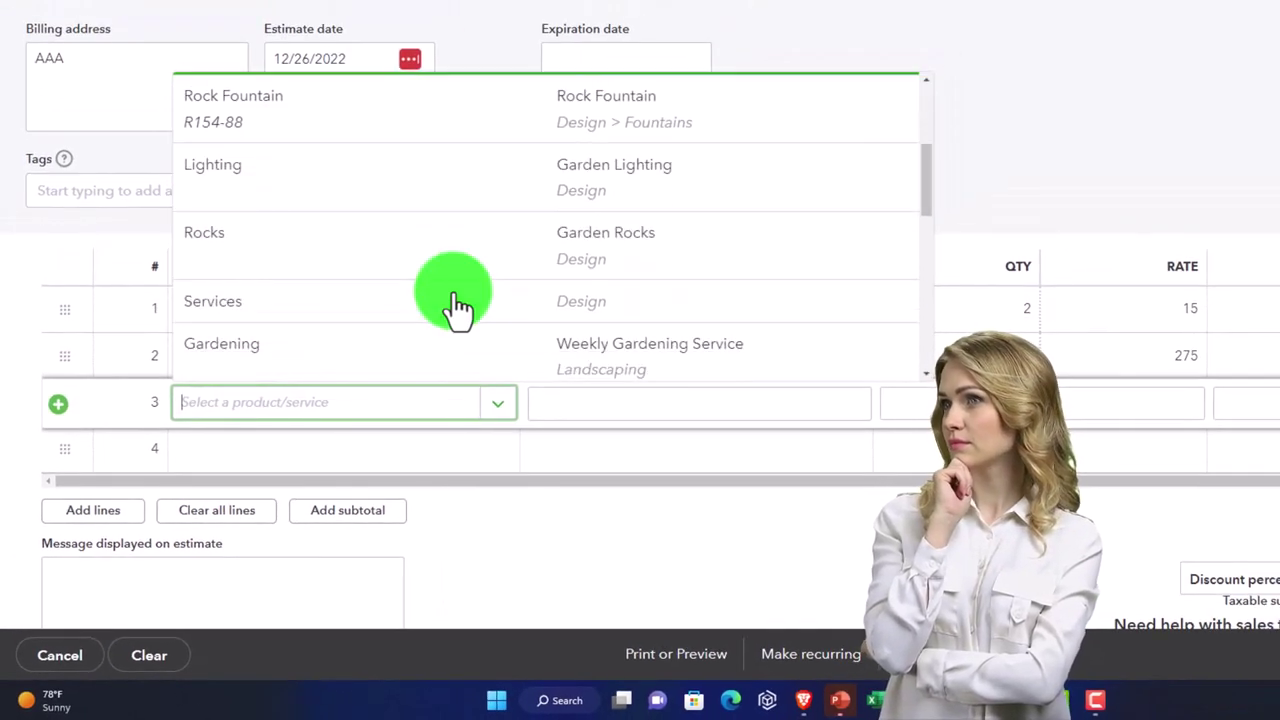
{"action": "left_click", "coordinate": [372, 300]}
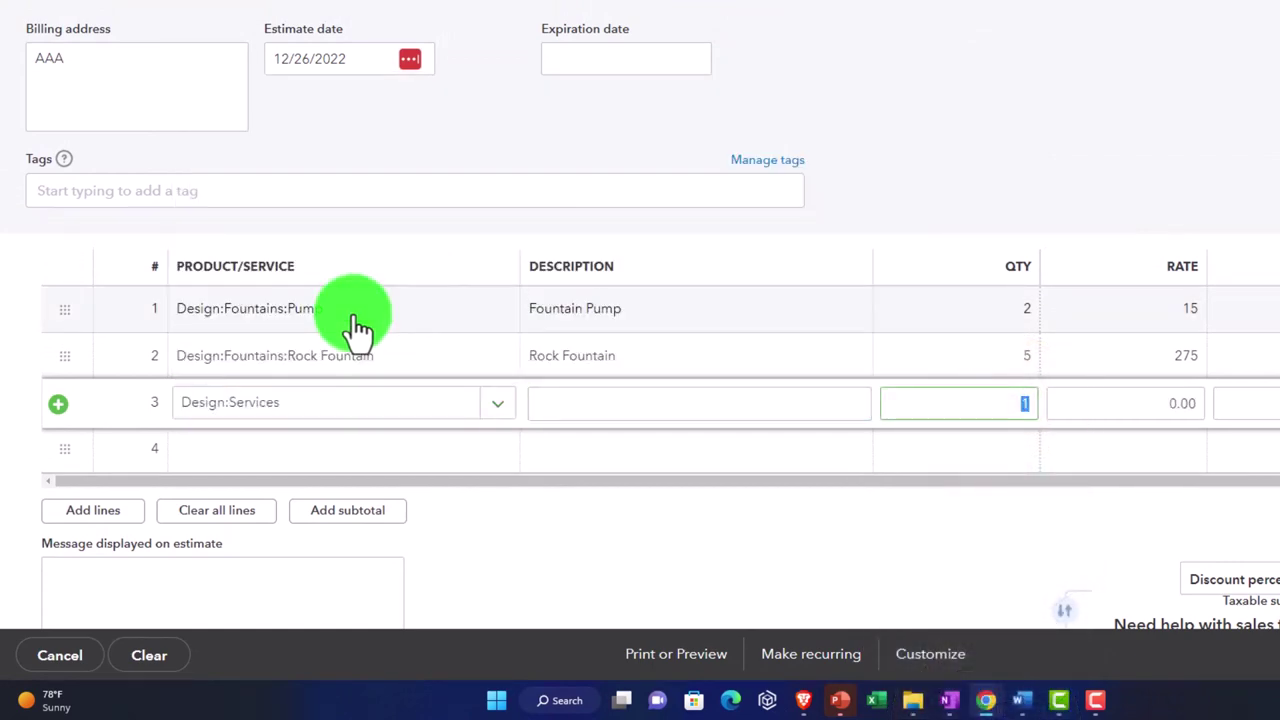
{"action": "type", "text": "10"}
{"action": "key", "text": "Tab"}
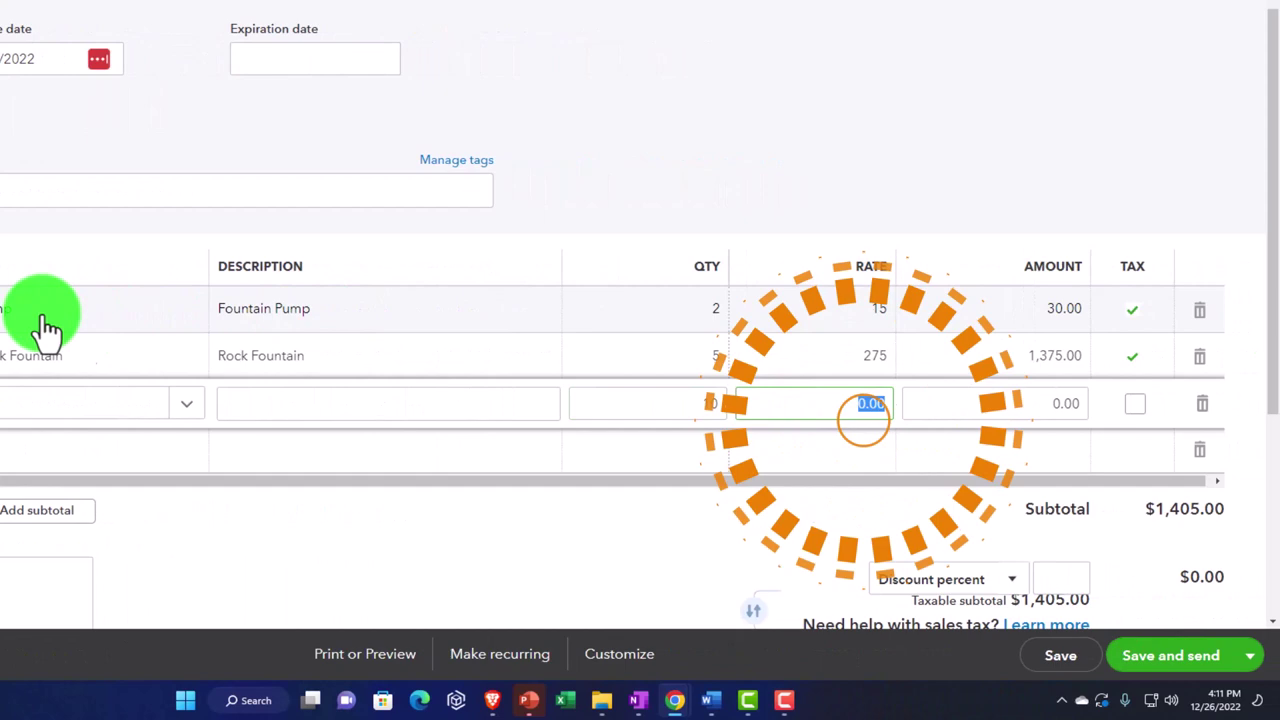
{"action": "key", "text": "Tab"}
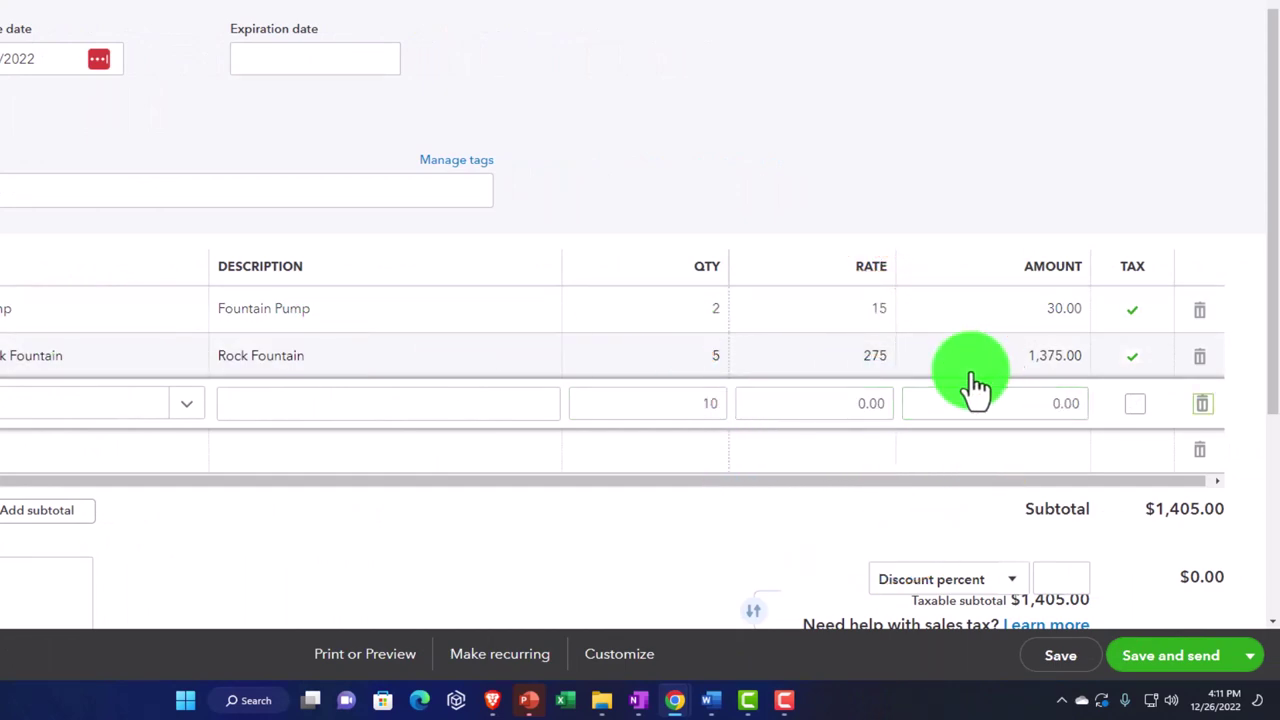
{"action": "key", "text": "Tab"}
Add the Landscaping item Gardening as the fourth line of the estimate at a rate of 15.
{"action": "left_click", "coordinate": [187, 455]}
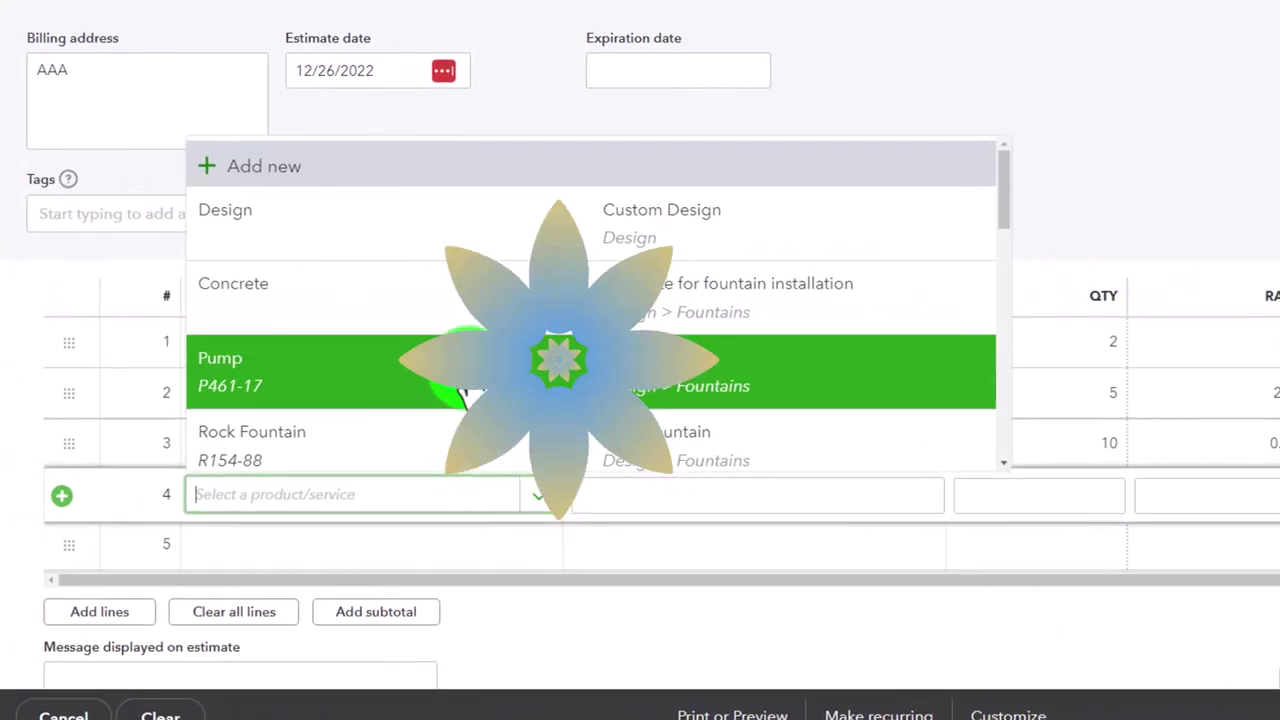
{"action": "scroll", "coordinate": [465, 385], "scroll_direction": "down", "scroll_amount": 5}
{"action": "left_click", "coordinate": [468, 368]}
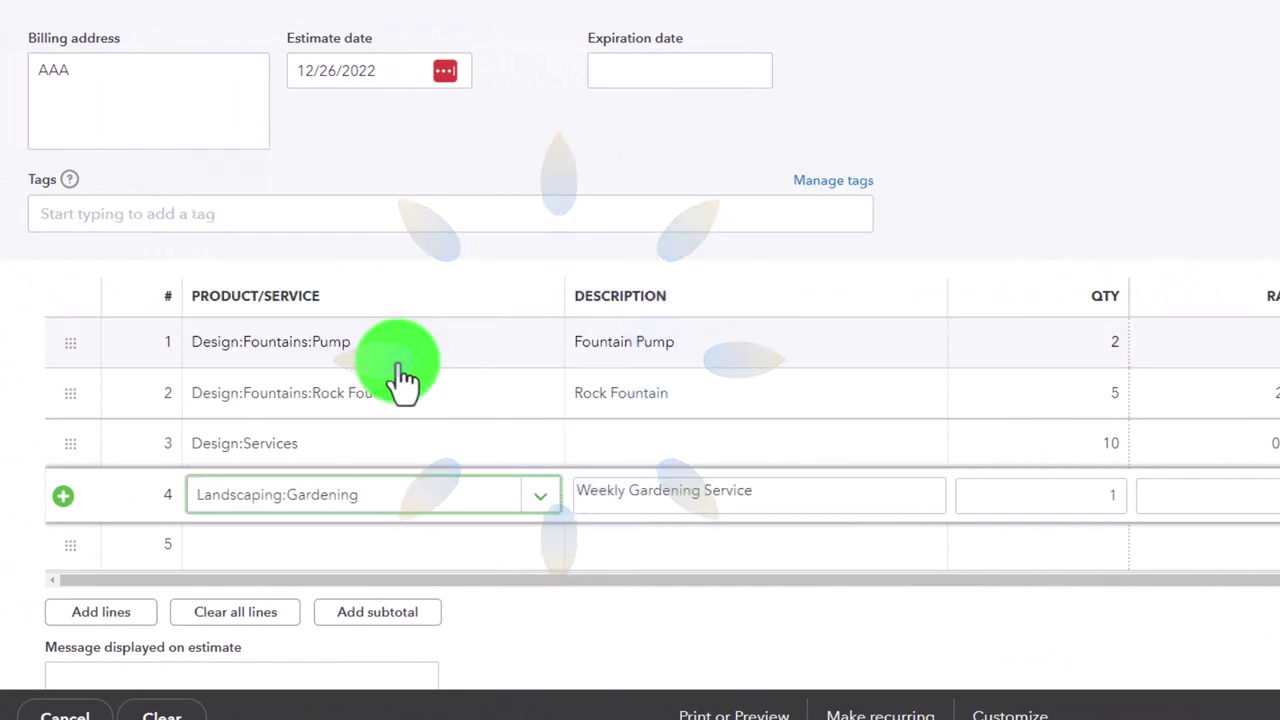
{"action": "key", "text": "Tab"}
{"action": "key", "text": "Tab"}
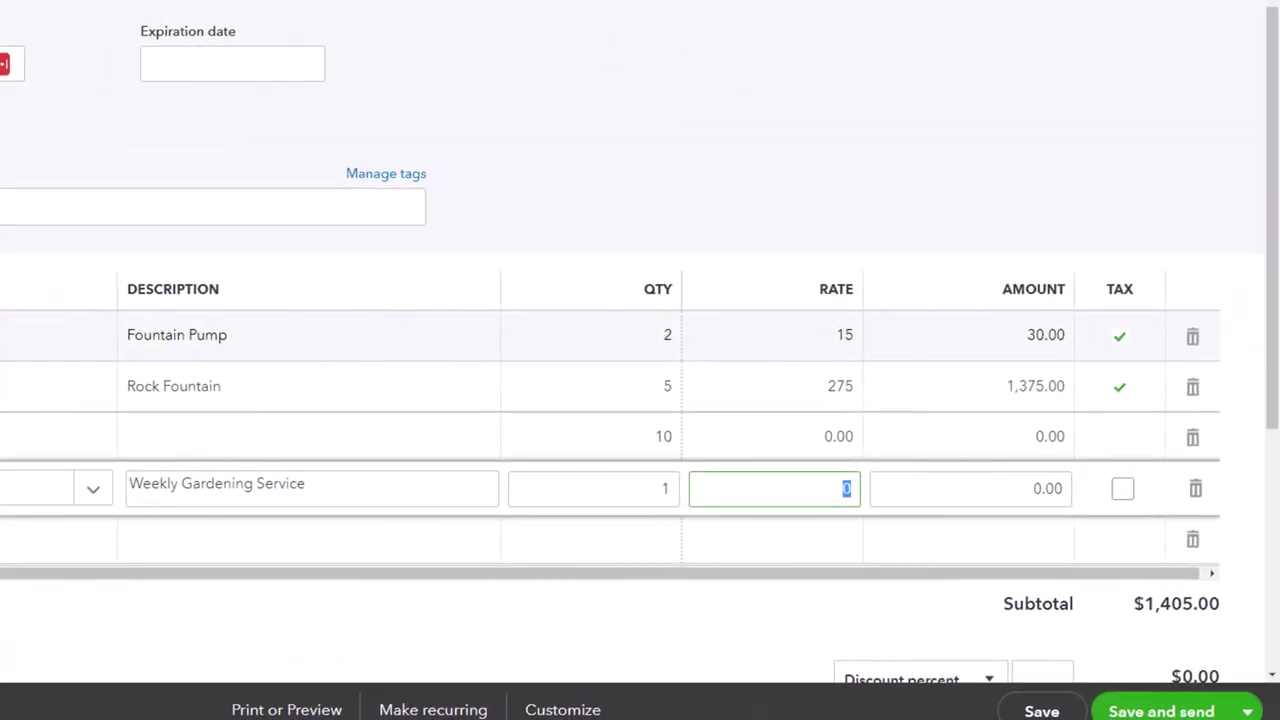
{"action": "type", "text": "15"}
{"action": "key", "text": "Tab"}
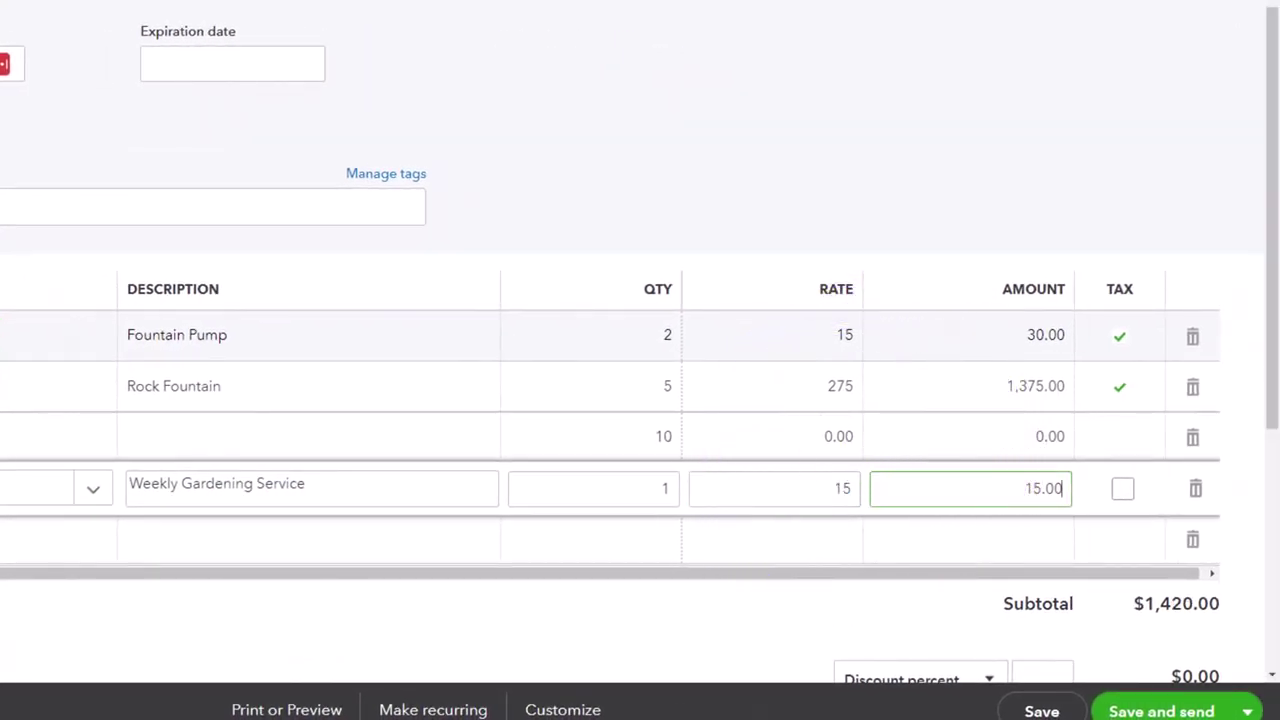
{"action": "left_click", "coordinate": [447, 440]}
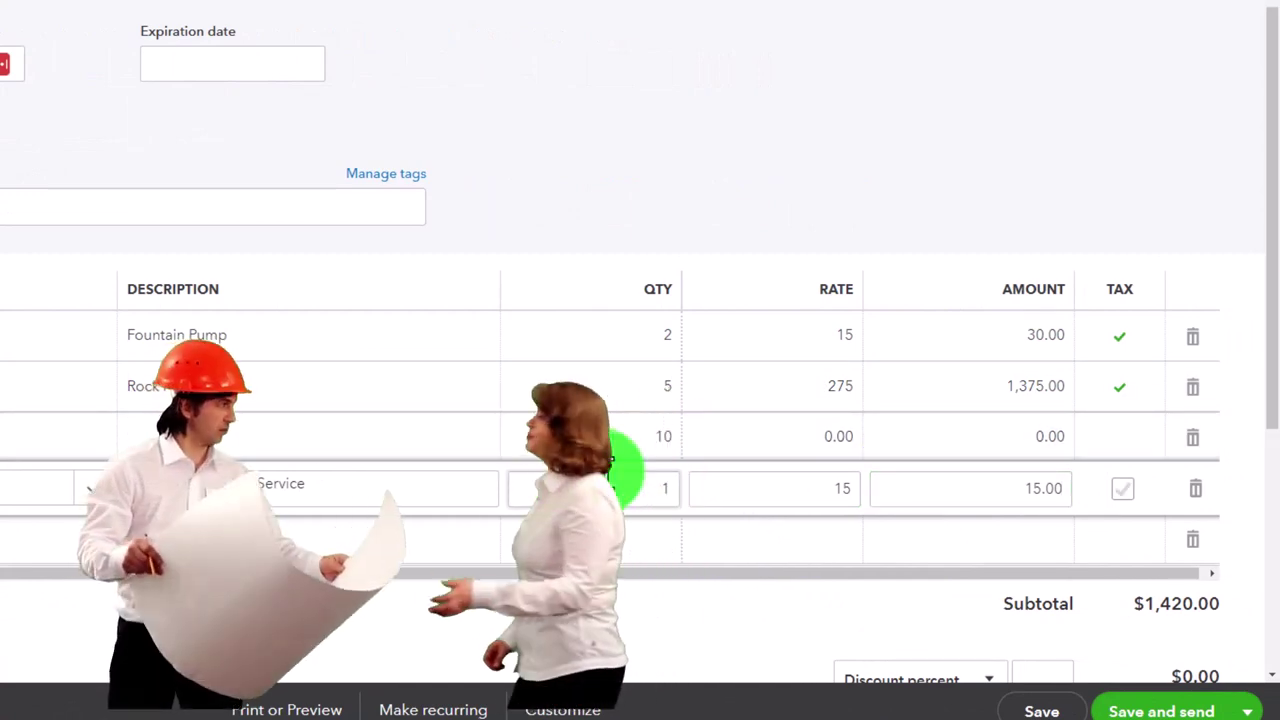
{"action": "key", "text": "Tab"}
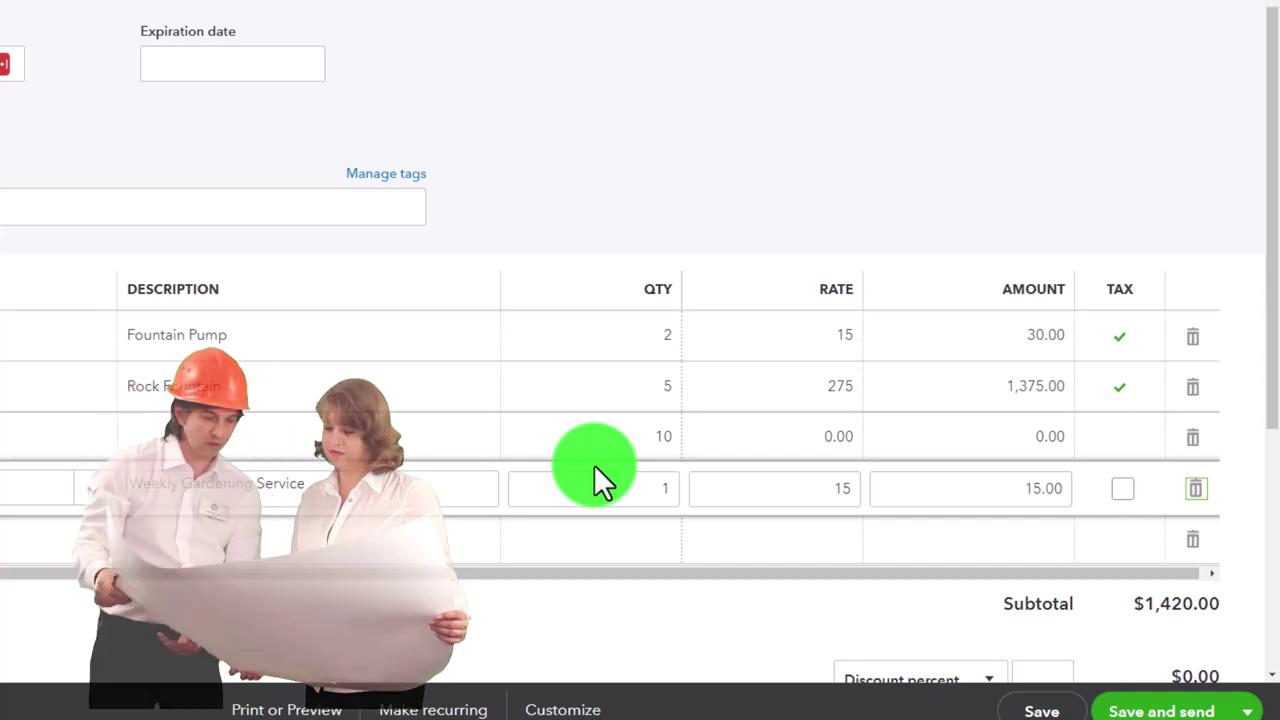
{"action": "key", "text": "Tab"}
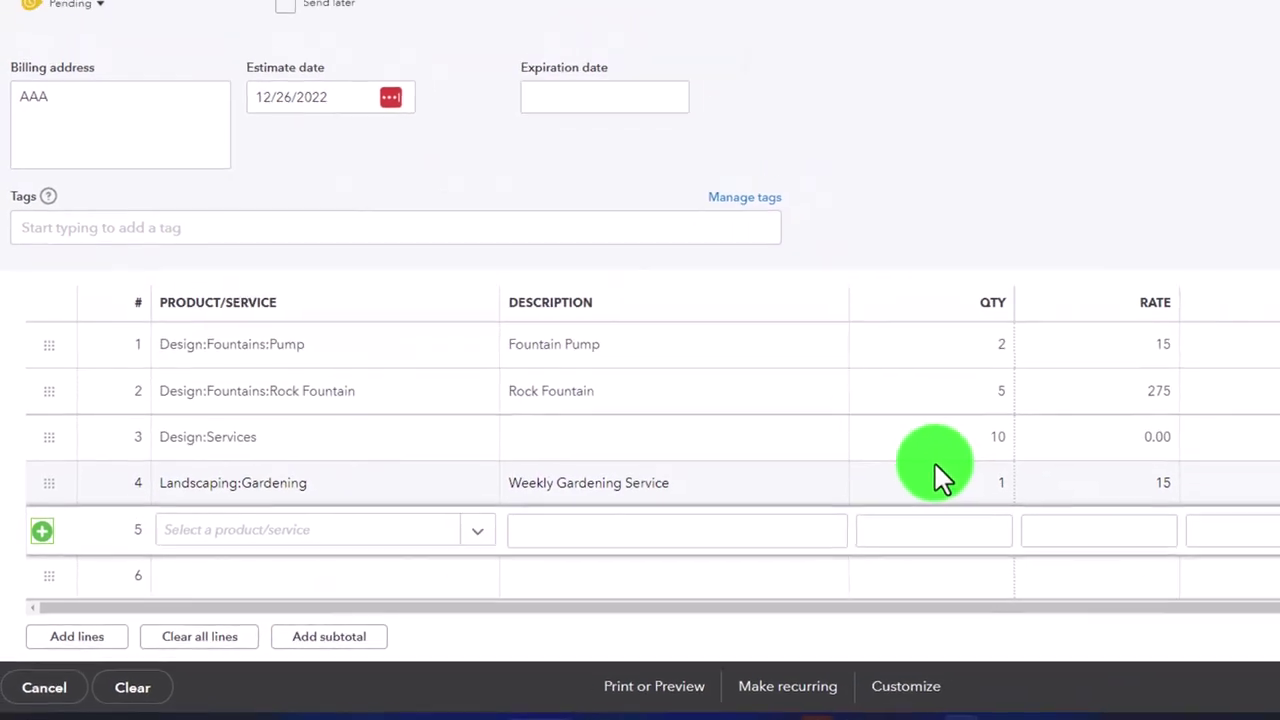
Insert a subtotal line below the estimate's line items.
{"action": "scroll", "coordinate": [935, 475], "scroll_direction": "down", "scroll_amount": 2}
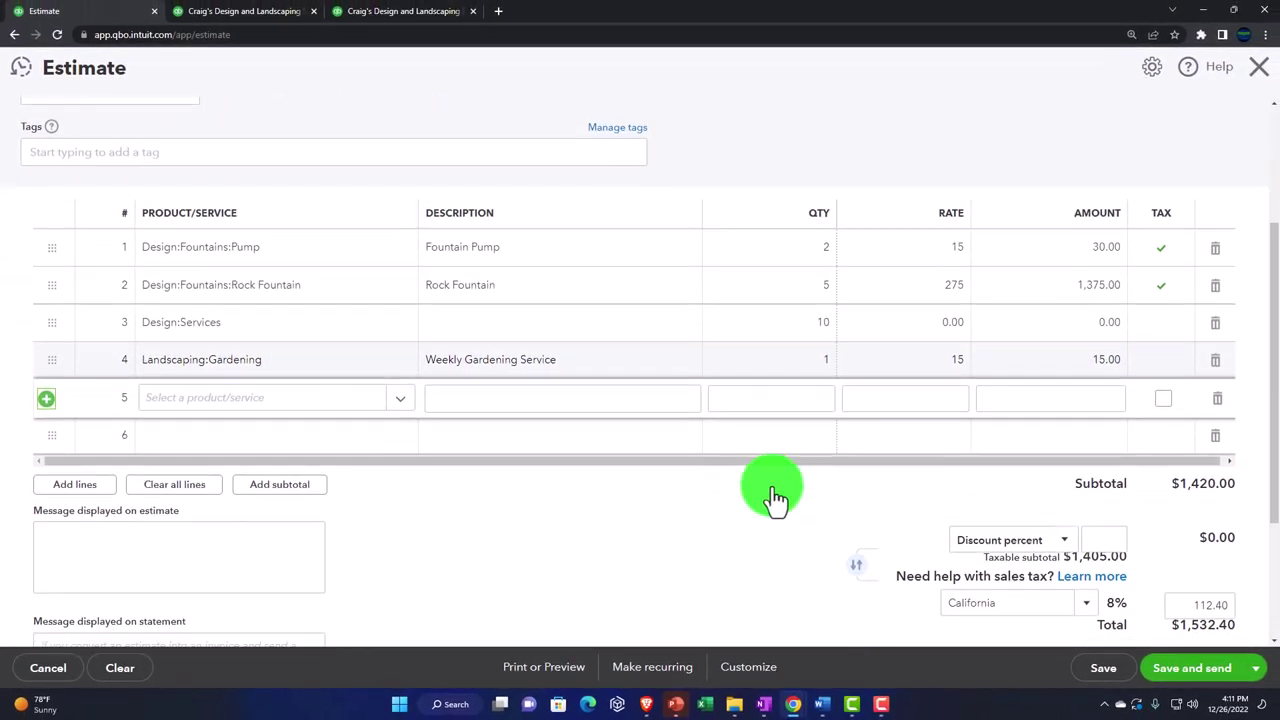
{"action": "scroll", "coordinate": [775, 497], "scroll_direction": "down", "scroll_amount": 1}
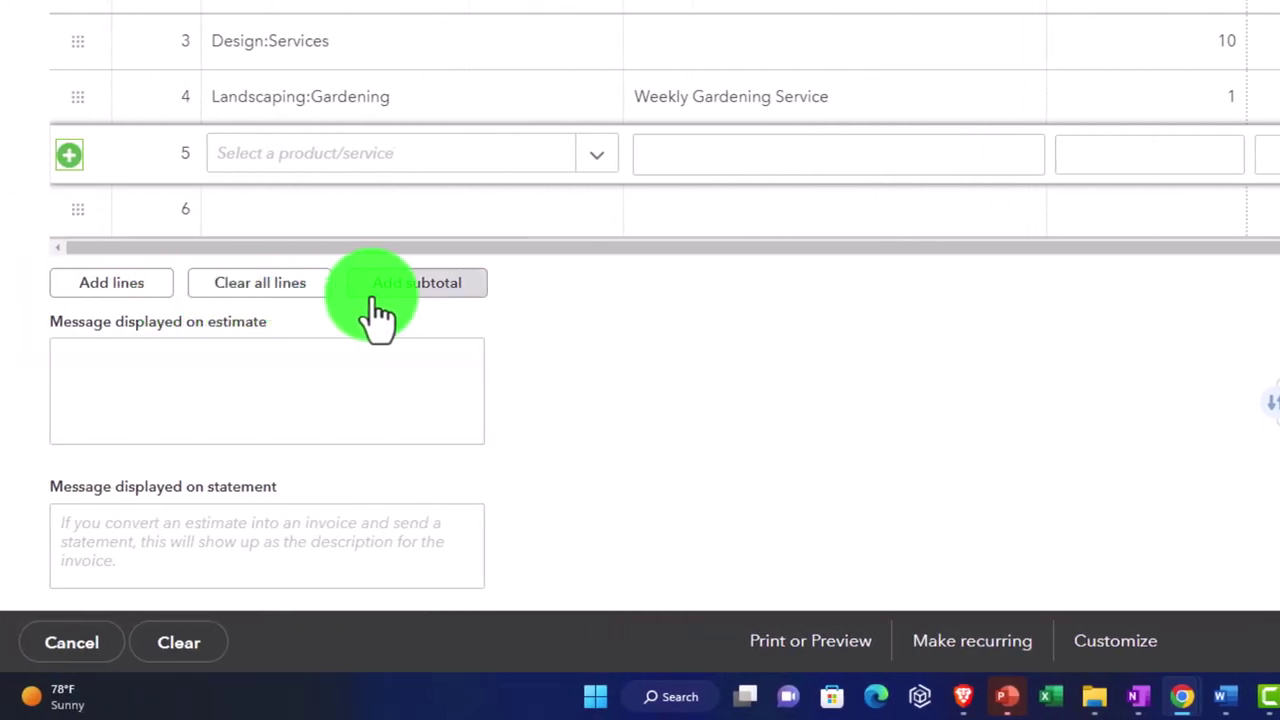
{"action": "scroll", "coordinate": [380, 315], "scroll_direction": "down", "scroll_amount": 1}
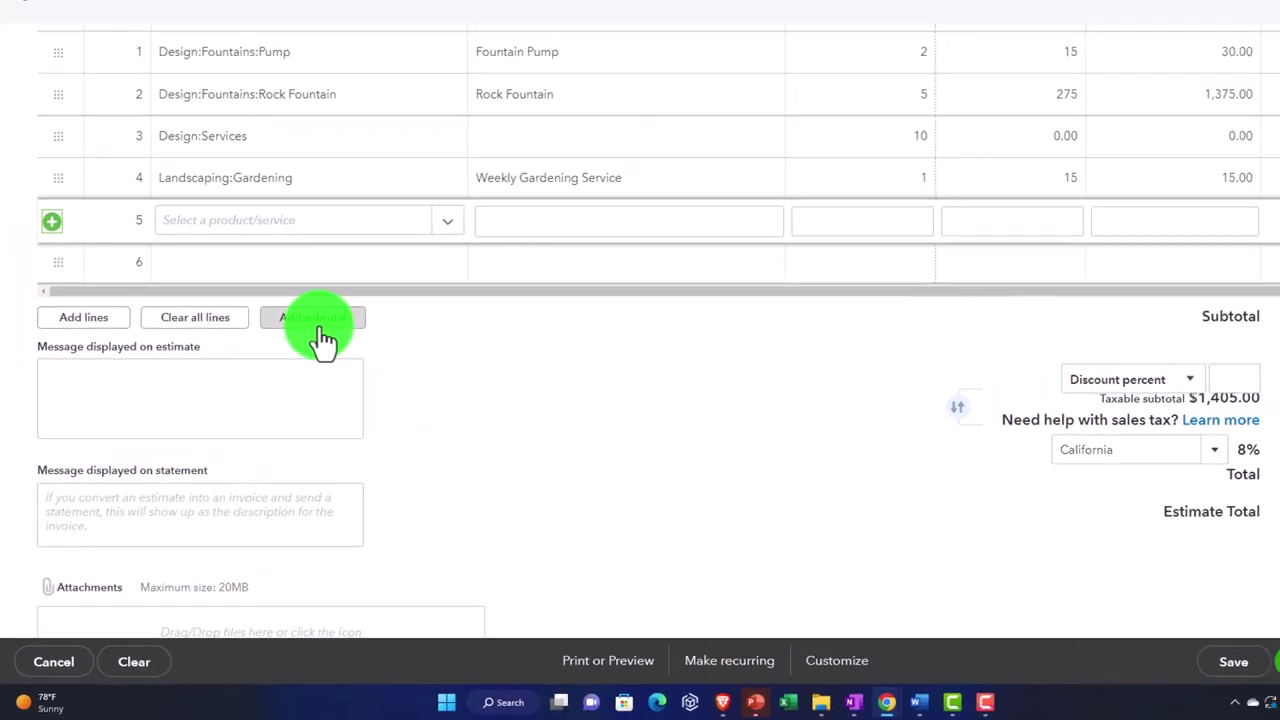
{"action": "left_click", "coordinate": [285, 367]}
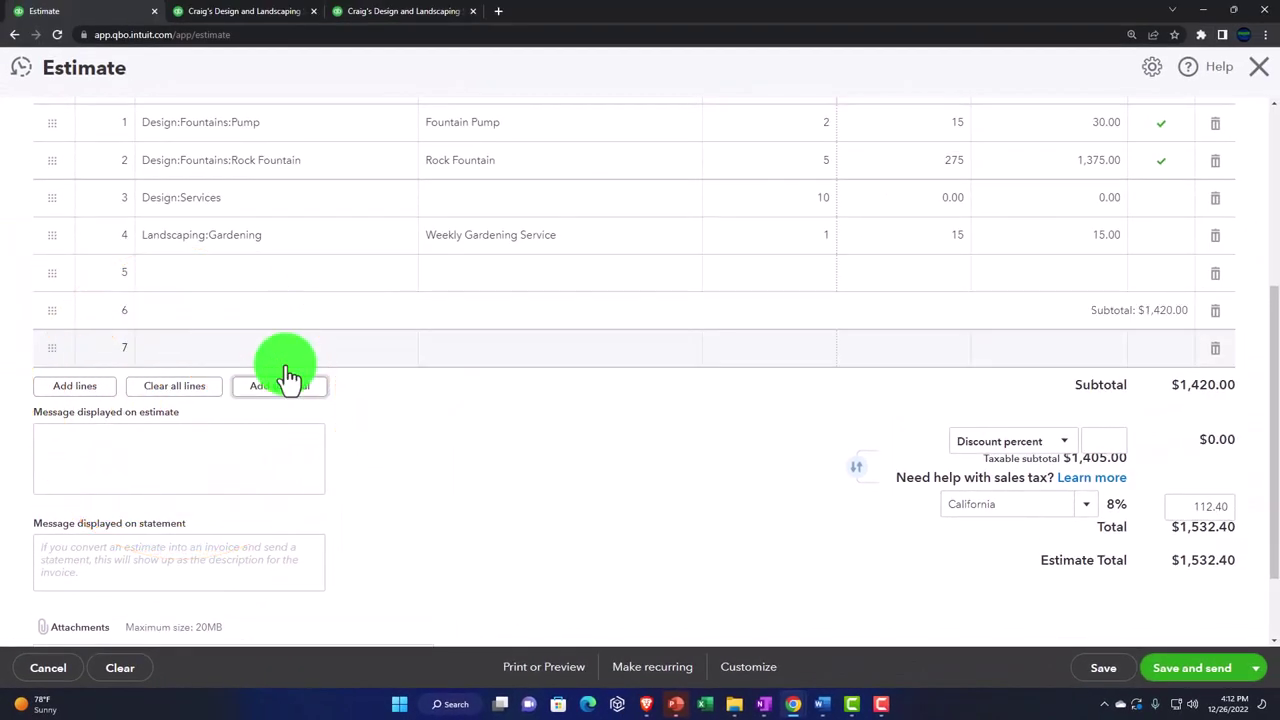
Add a Refunds & Allowances line at a rate of 1200 below the estimate's subtotal.
{"action": "left_click", "coordinate": [220, 351]}
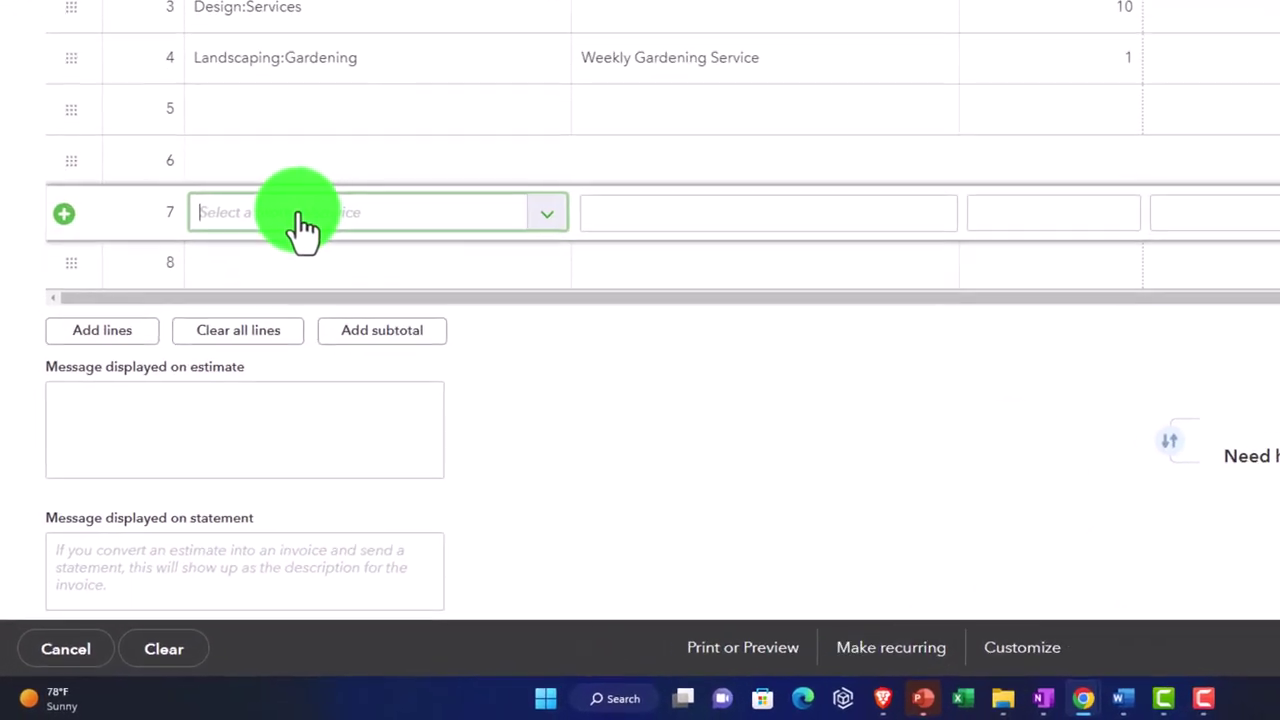
{"action": "type", "text": "ds"}
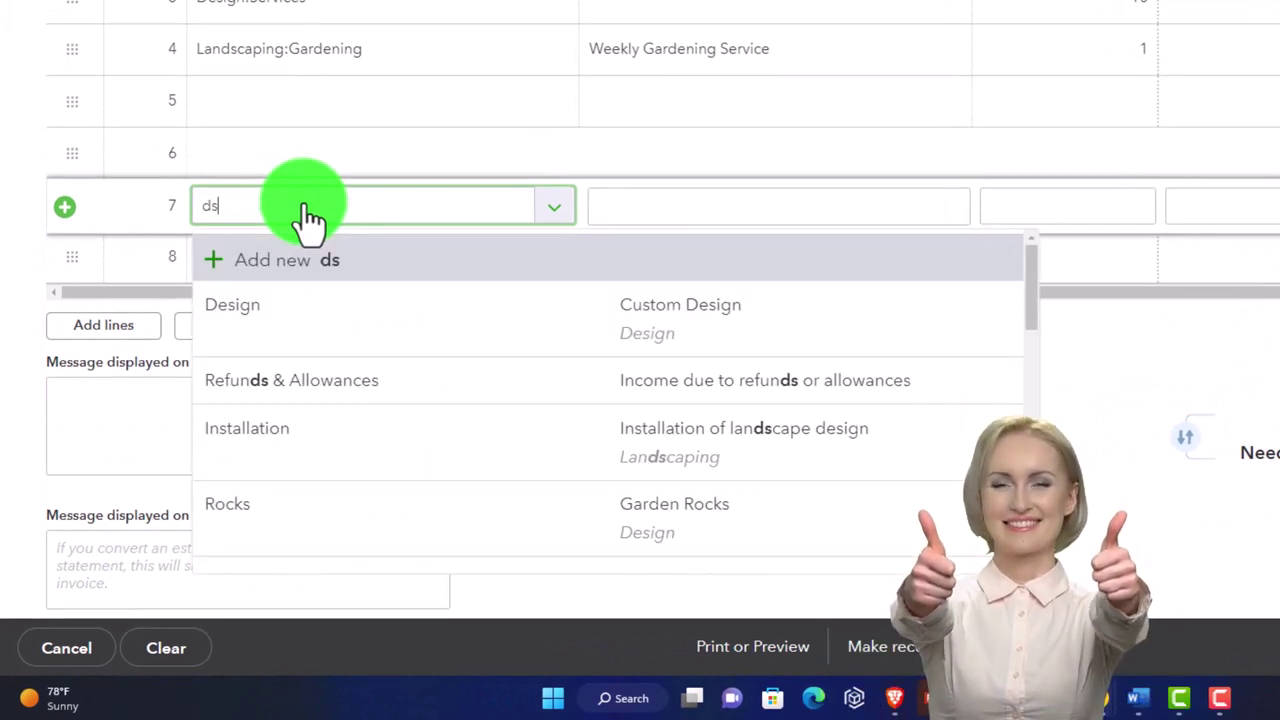
{"action": "key", "text": "Down"}
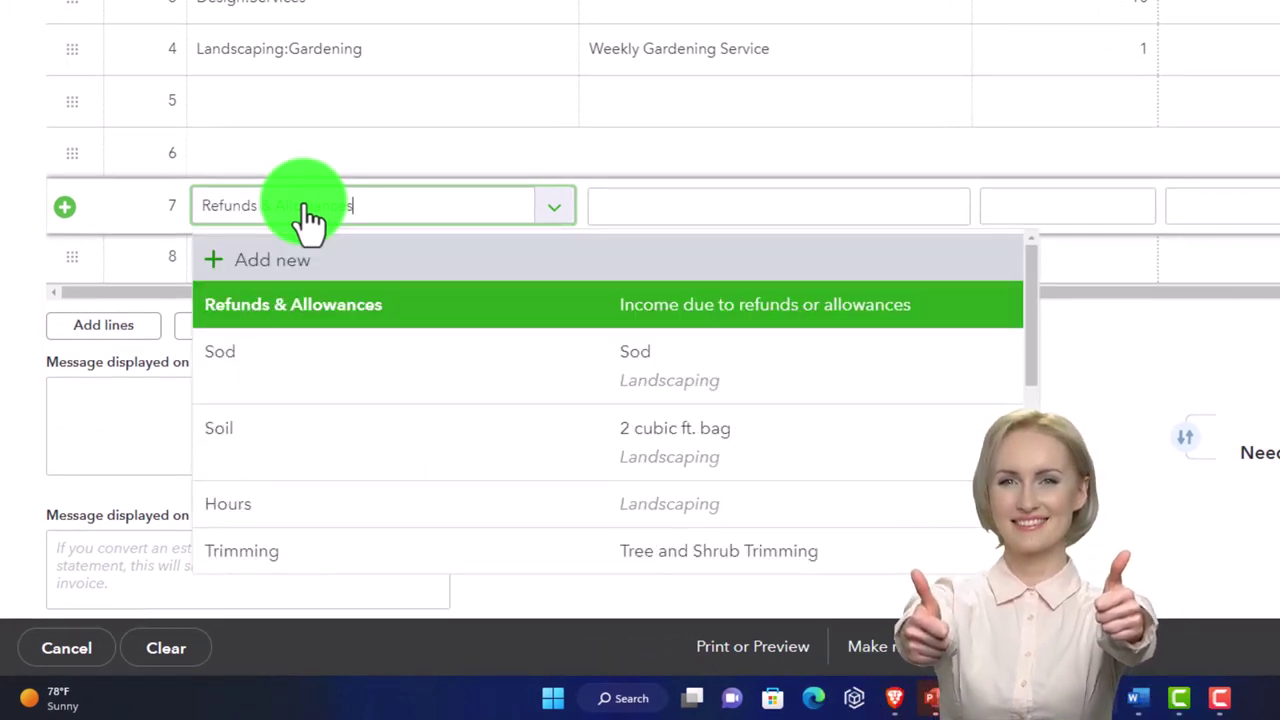
{"action": "key", "text": "Tab"}
{"action": "key", "text": "Tab"}
{"action": "type", "text": "1200"}
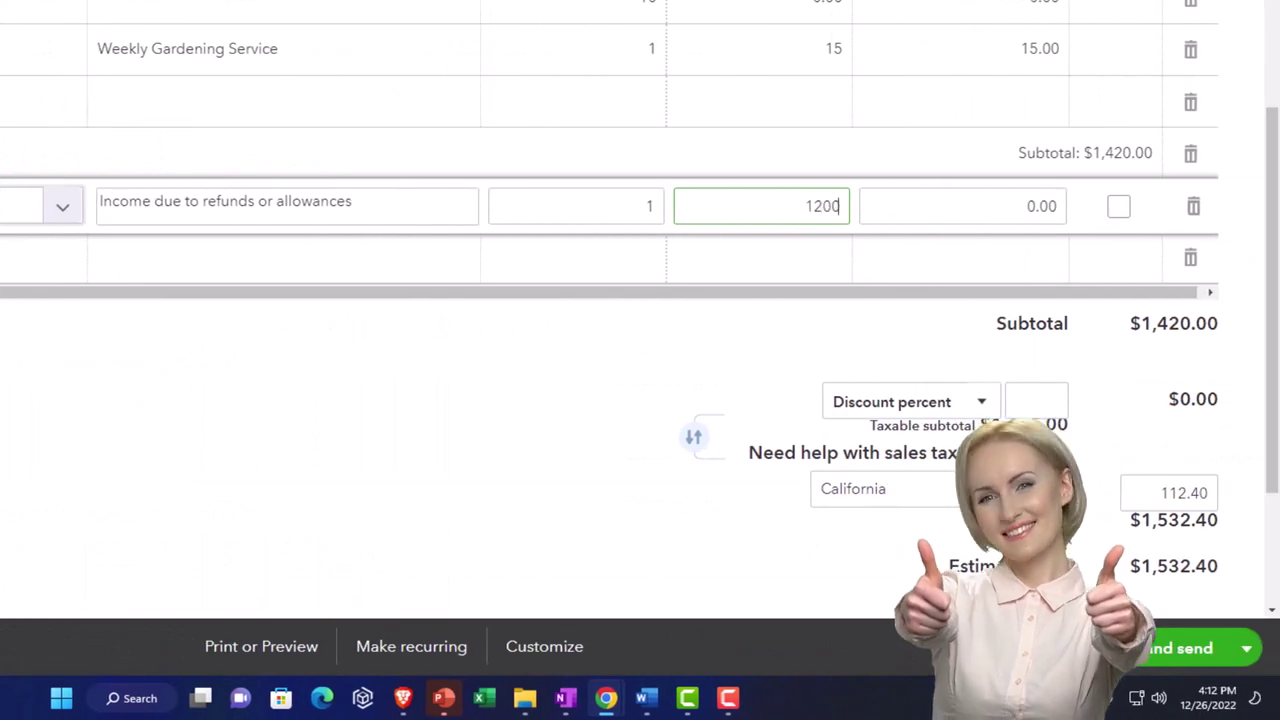
{"action": "key", "text": "Tab"}
{"action": "key", "text": "Tab"}
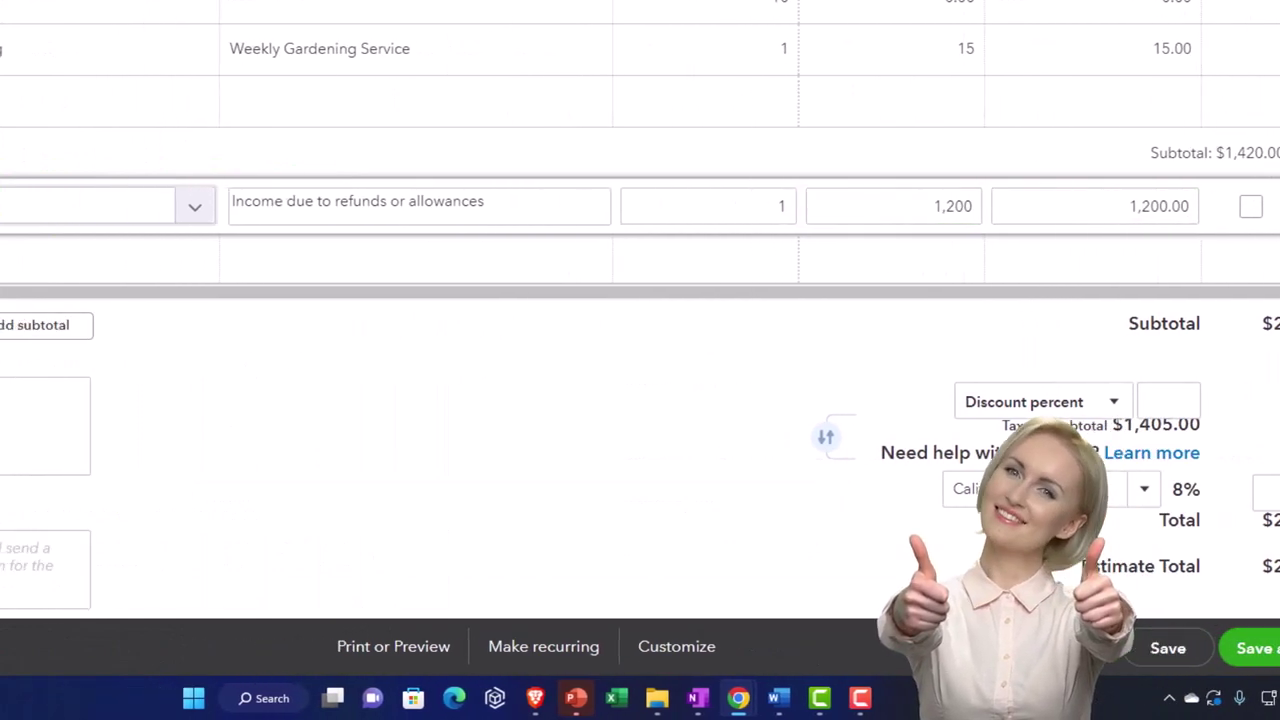
{"action": "key", "text": "Tab"}
Enter "Hi" as the message displayed on the estimate.
{"action": "scroll", "coordinate": [515, 385], "scroll_direction": "down", "scroll_amount": 2}
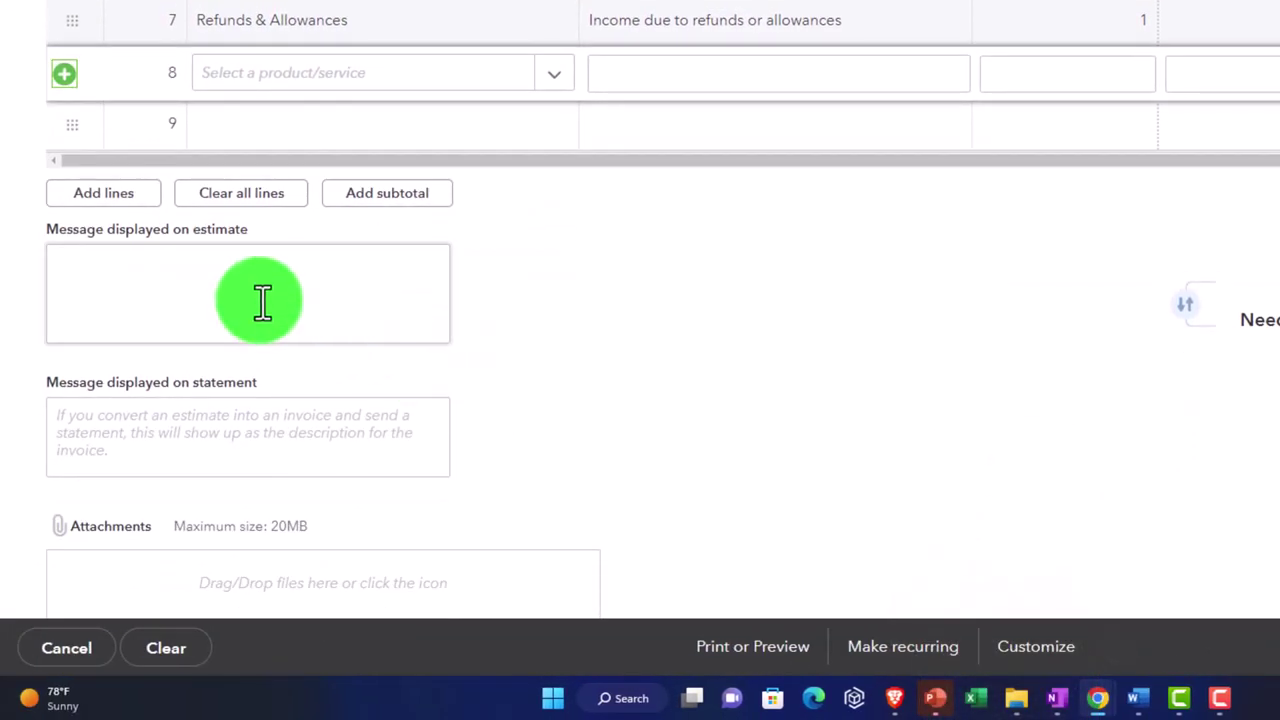
{"action": "left_click", "coordinate": [246, 302]}
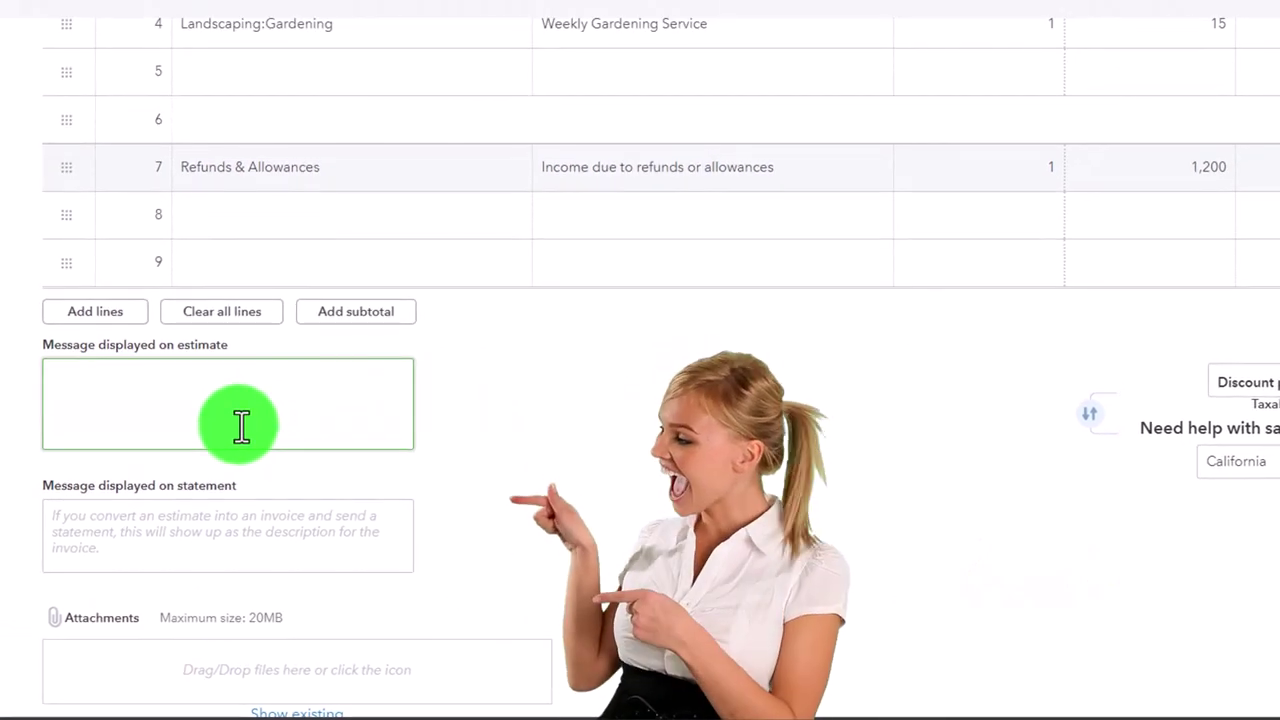
{"action": "type", "text": "Hi"}
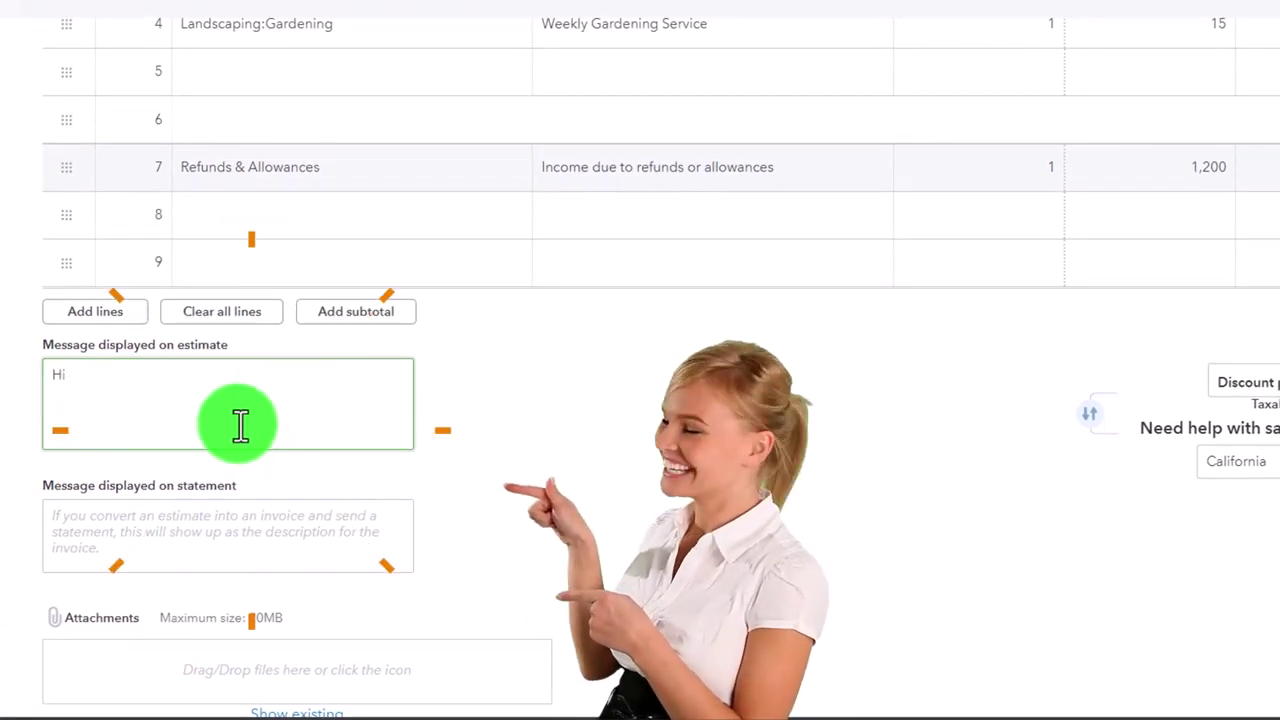
Preview the printed estimate, check its line items, totals and message, and close the preview.
{"action": "scroll", "coordinate": [245, 425], "scroll_direction": "down", "scroll_amount": 1}
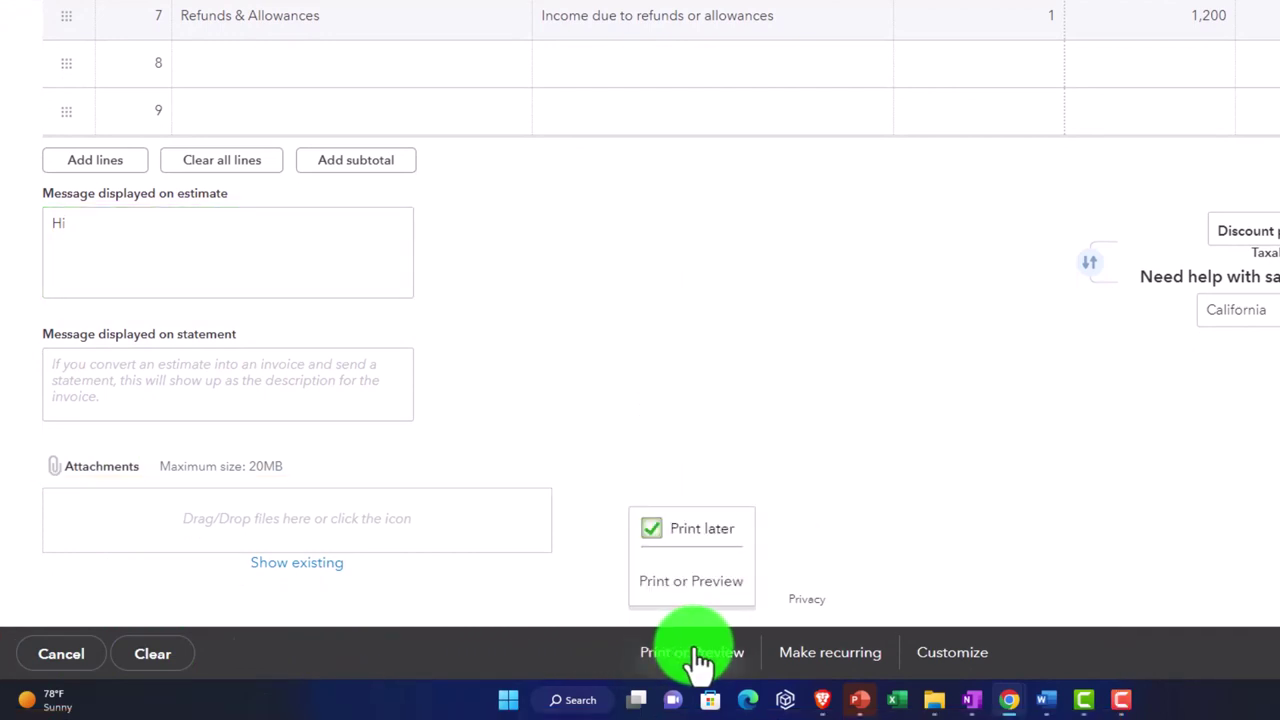
{"action": "left_click", "coordinate": [695, 582]}
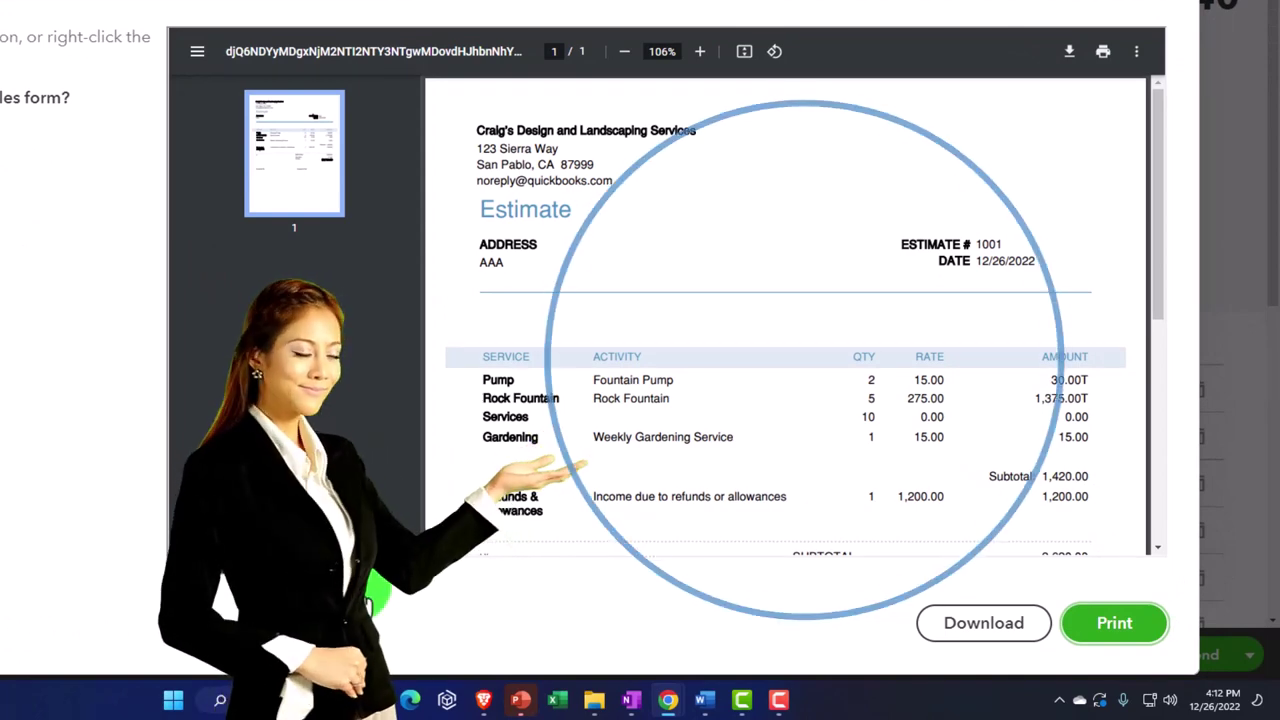
{"action": "scroll", "coordinate": [635, 416], "scroll_direction": "down", "scroll_amount": 4}
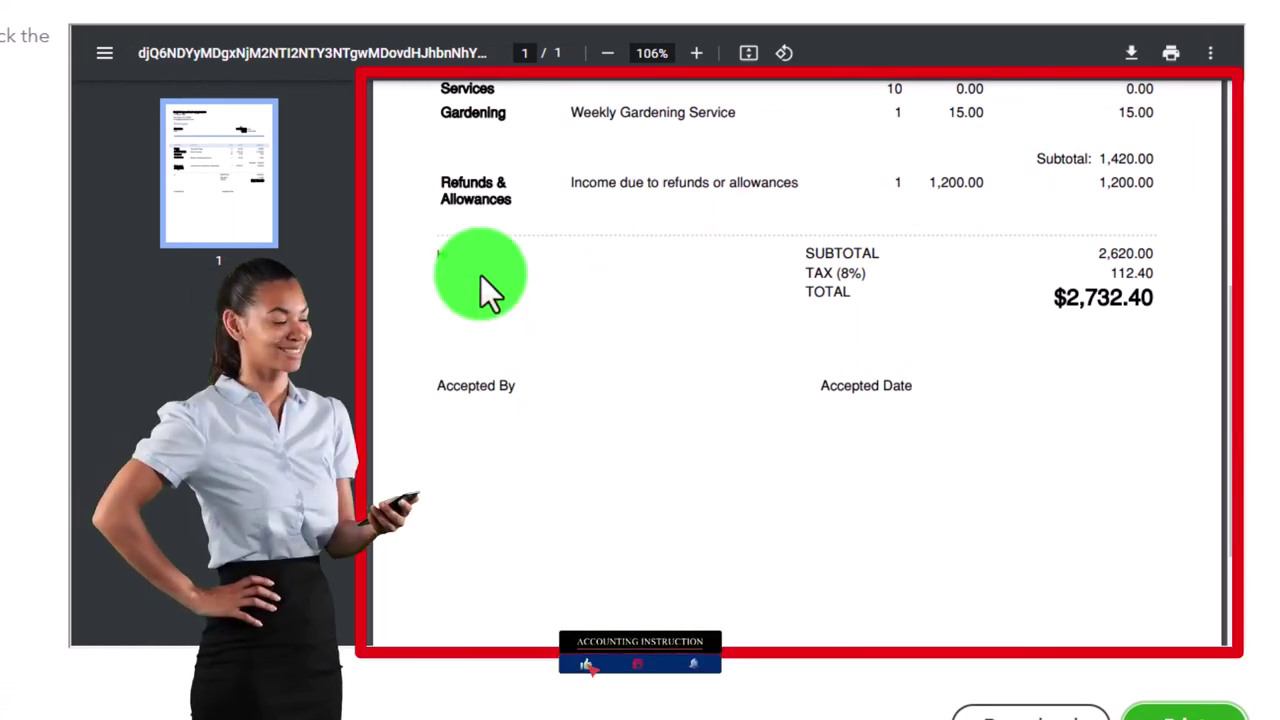
{"action": "scroll", "coordinate": [481, 275], "scroll_direction": "up", "scroll_amount": 3}
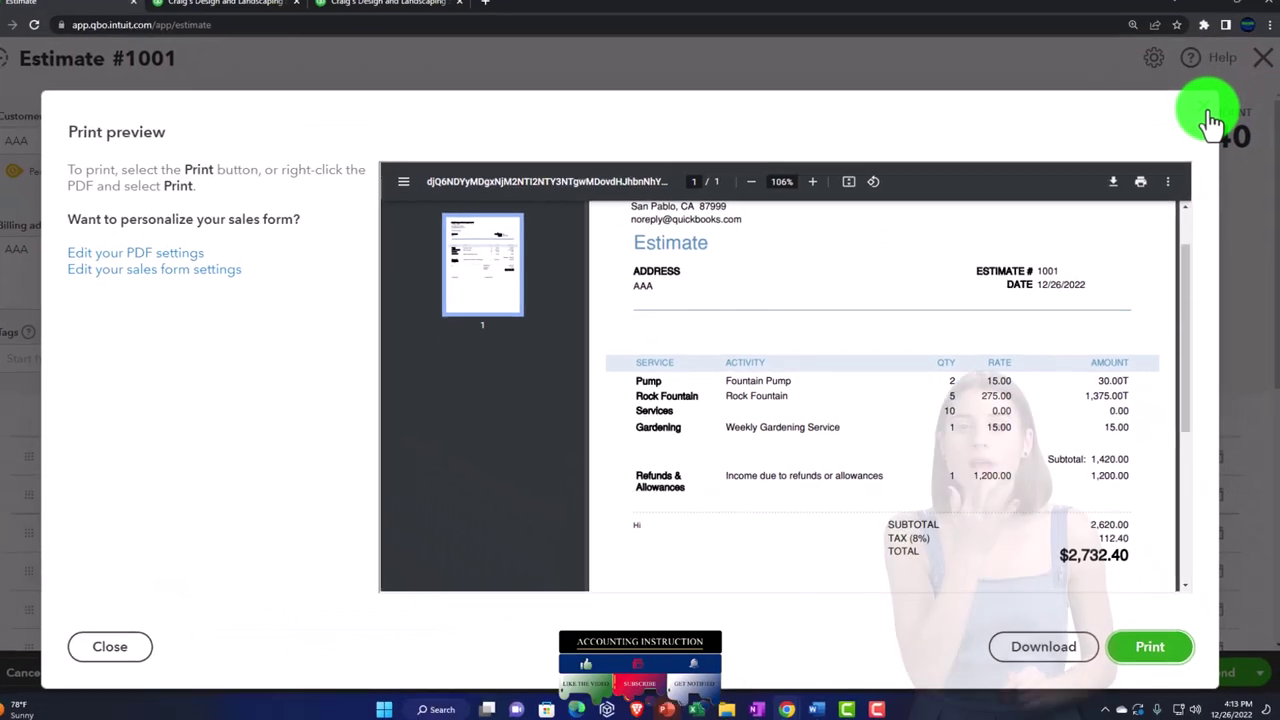
{"action": "left_click", "coordinate": [1208, 116]}
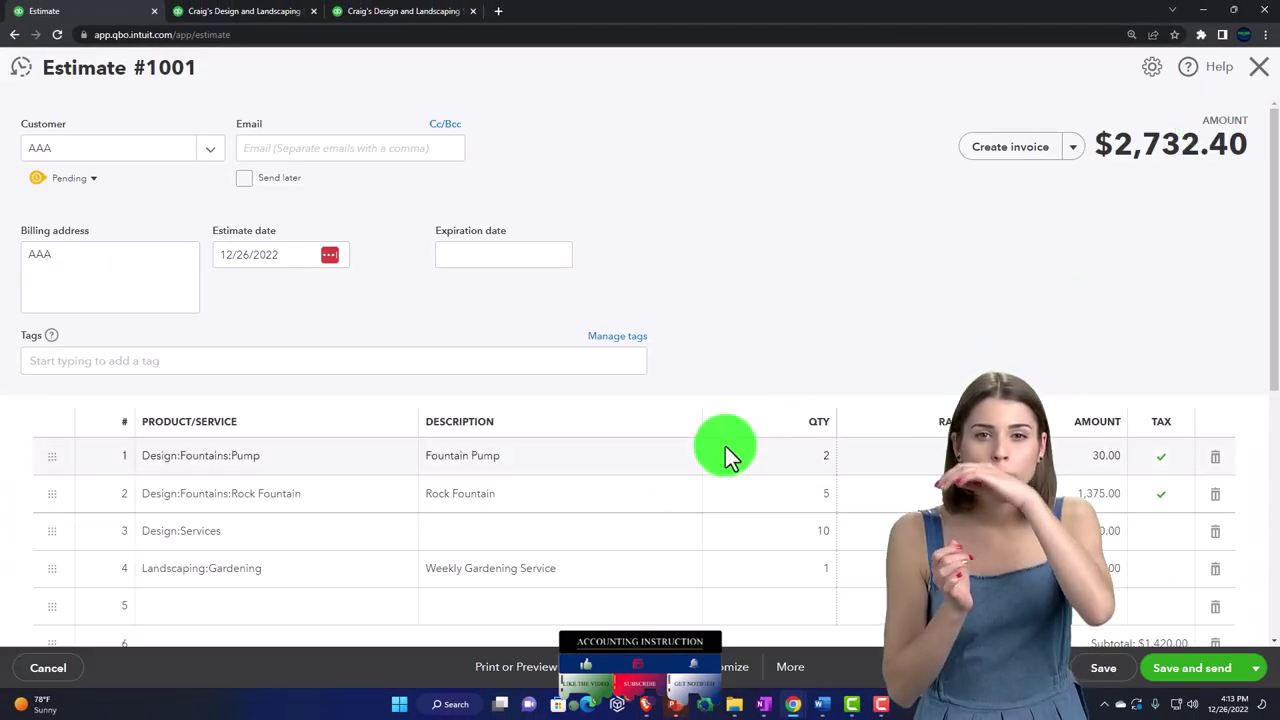
{"action": "scroll", "coordinate": [728, 452], "scroll_direction": "down", "scroll_amount": 1}
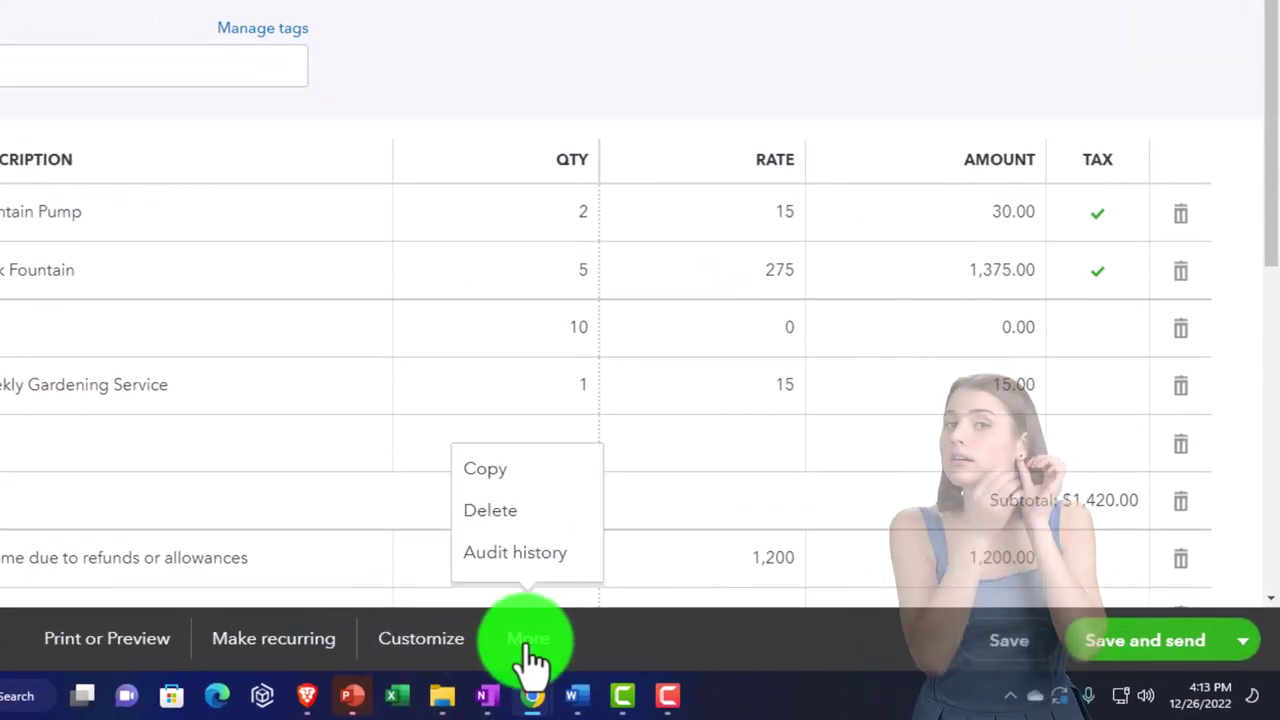
{"action": "left_click", "coordinate": [519, 488]}
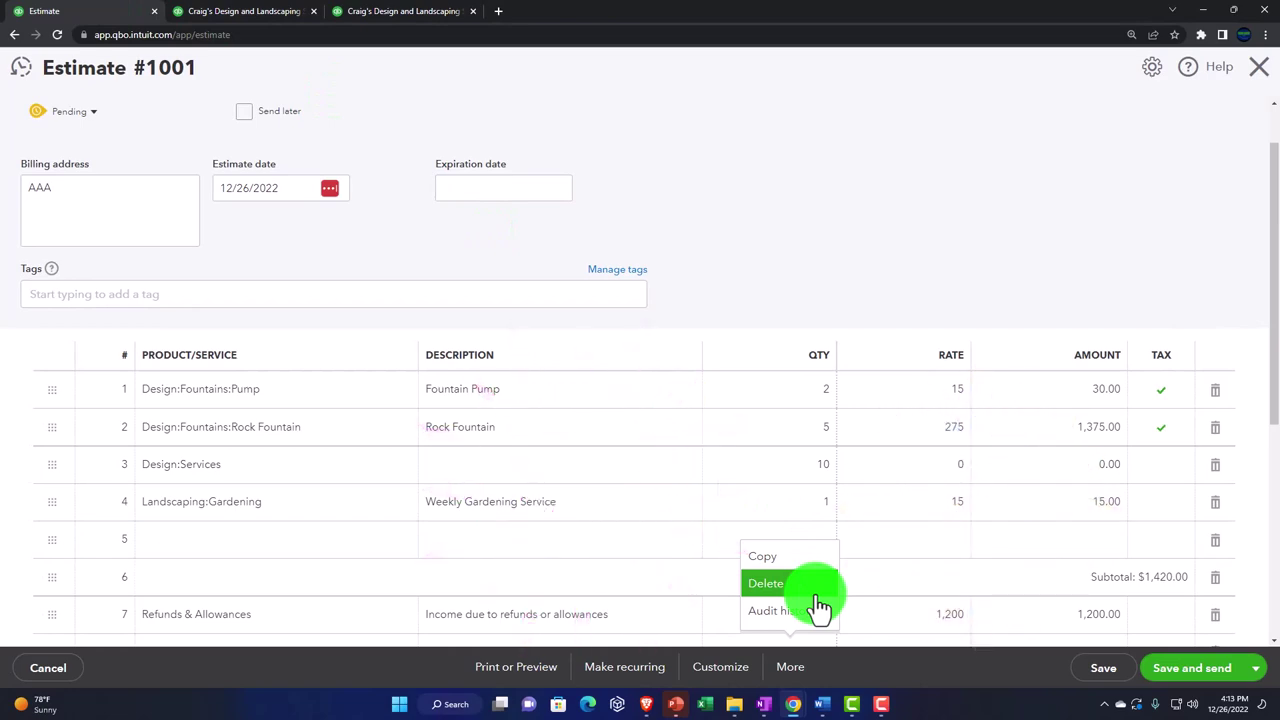
{"action": "left_click", "coordinate": [867, 655]}
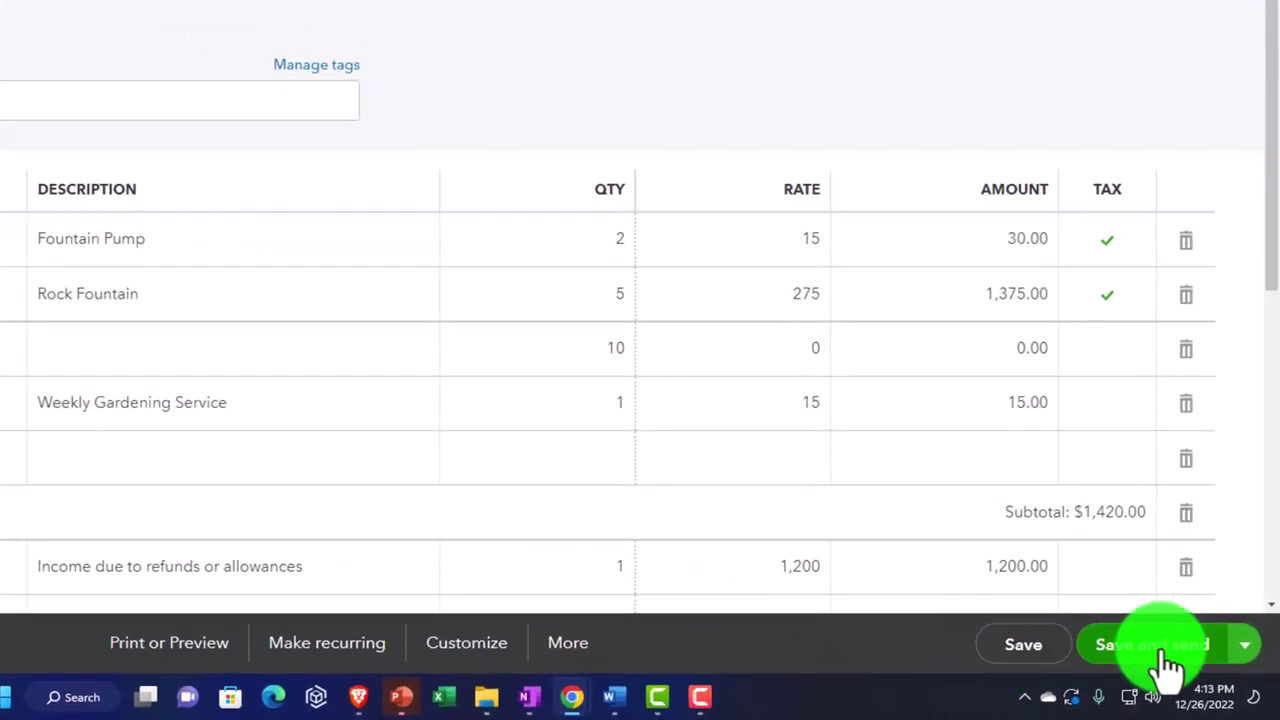
Save the completed estimate and close its form.
{"action": "scroll", "coordinate": [1145, 485], "scroll_direction": "down", "scroll_amount": 3}
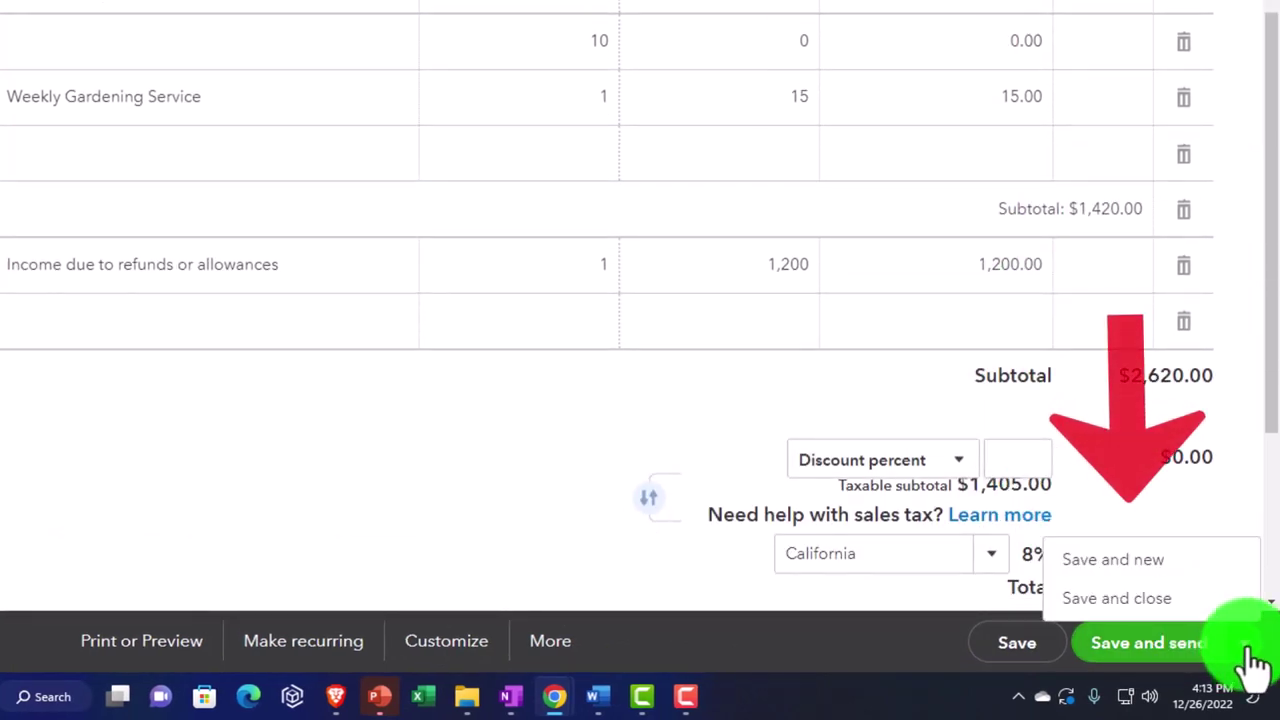
{"action": "left_click", "coordinate": [1116, 600]}
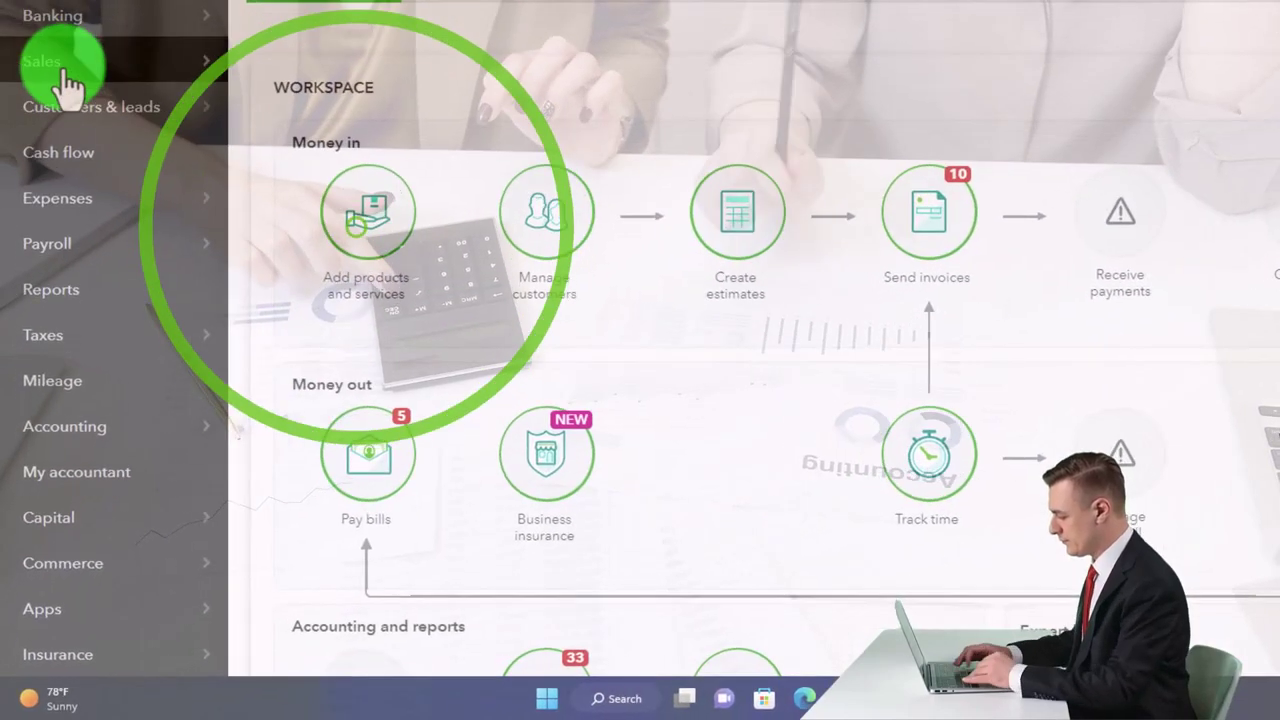
Go to the Sales area, collapse the side navigation and show the list of all sales transactions.
{"action": "left_click", "coordinate": [65, 85]}
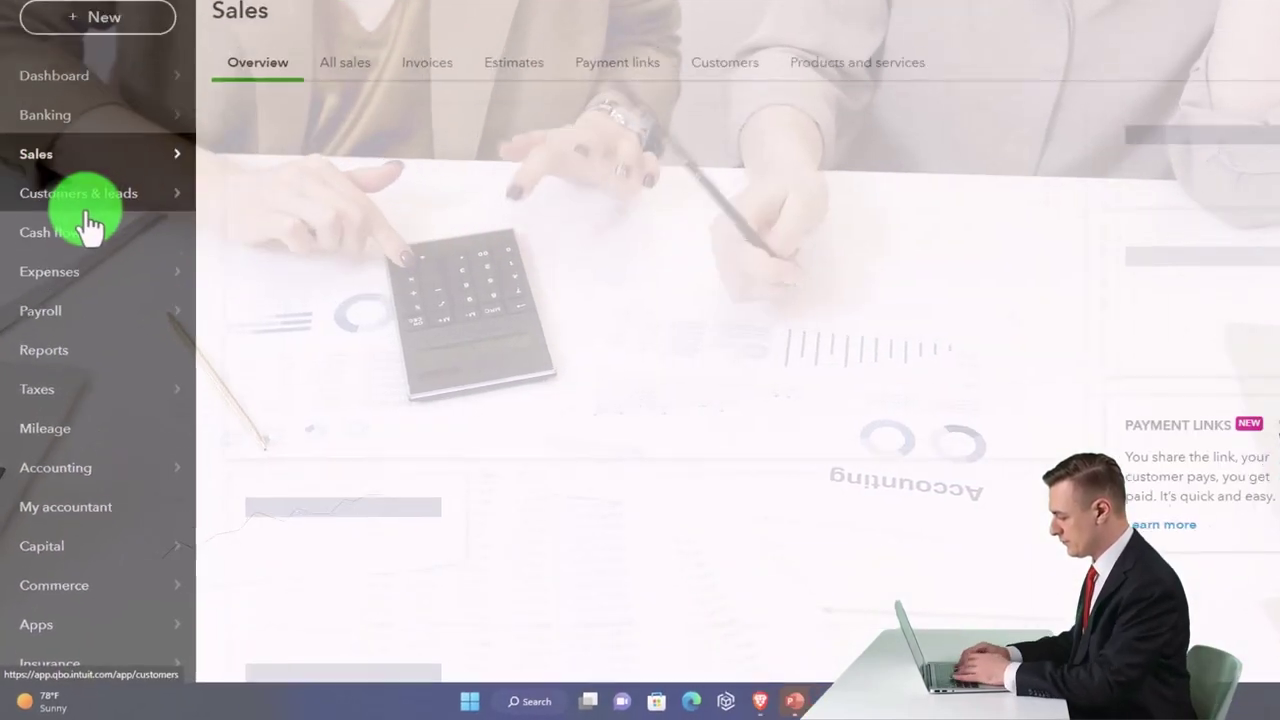
{"action": "mouse_move", "coordinate": [65, 85]}
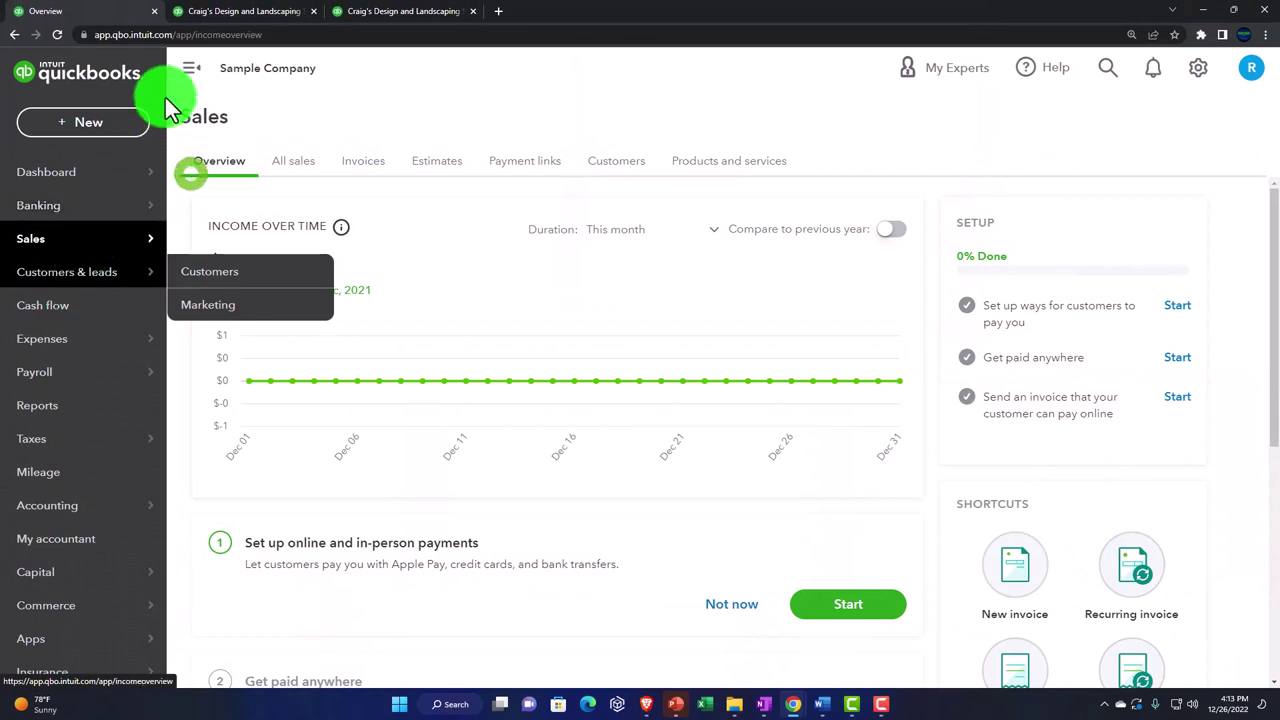
{"action": "left_click", "coordinate": [188, 70]}
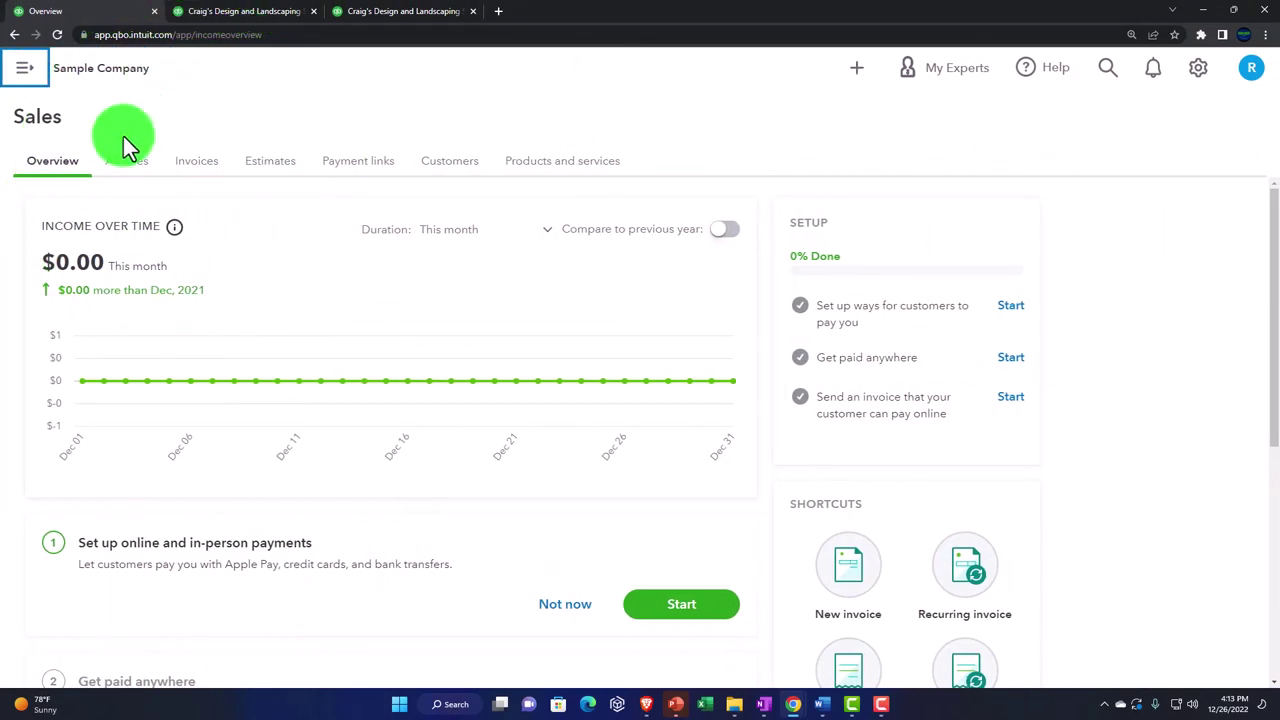
{"action": "left_click", "coordinate": [125, 165]}
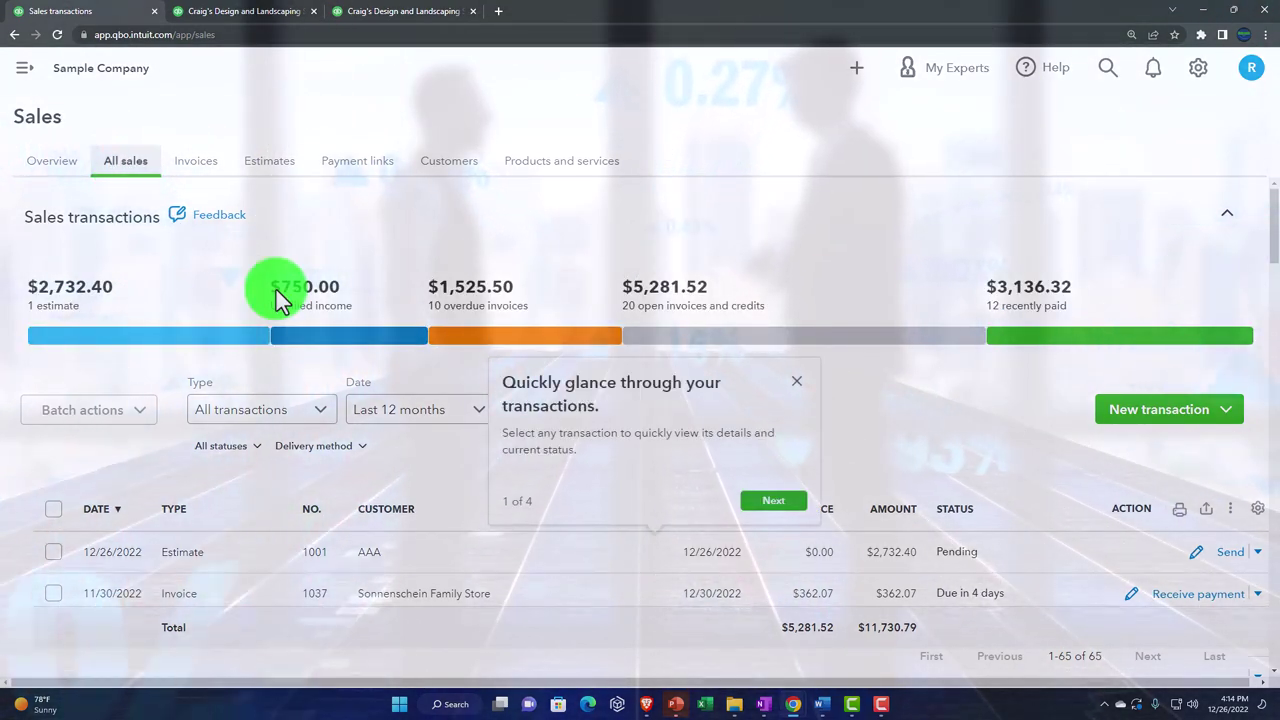
Filter the sales transactions to Estimates only and dismiss the introductory tip.
{"action": "scroll", "coordinate": [276, 290], "scroll_direction": "down", "scroll_amount": 1}
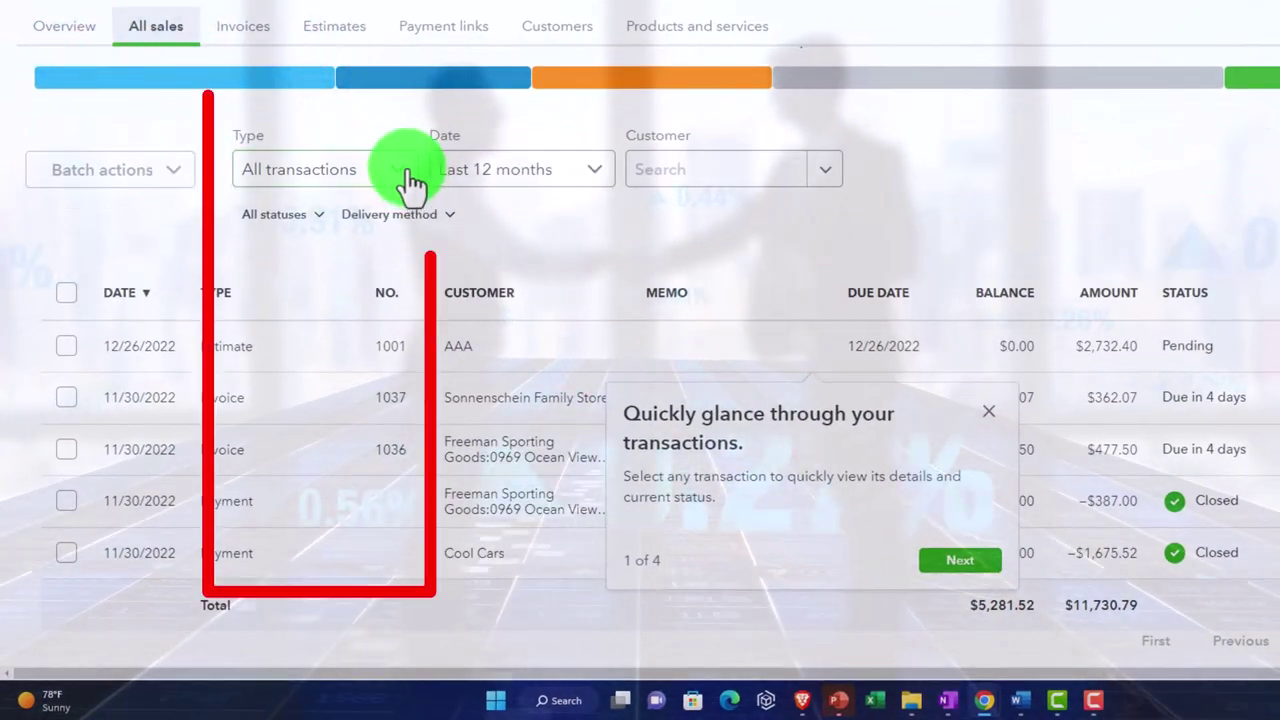
{"action": "left_click", "coordinate": [411, 186]}
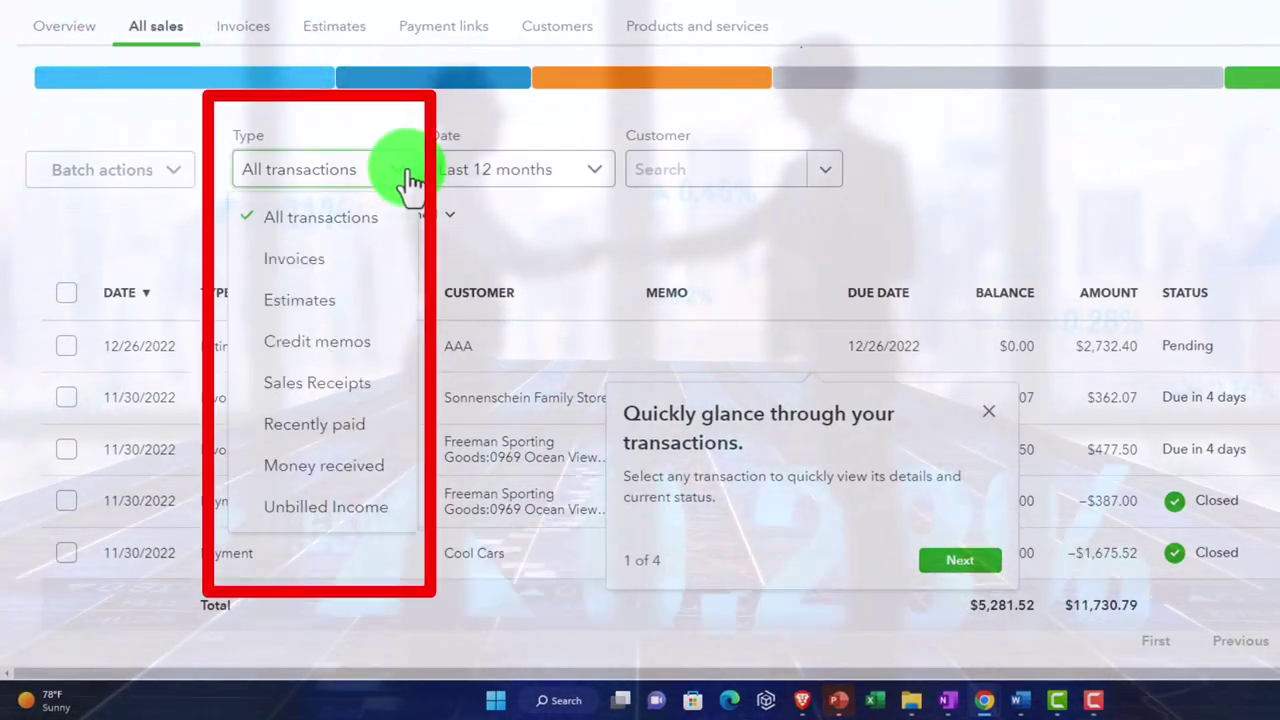
{"action": "left_click", "coordinate": [337, 305]}
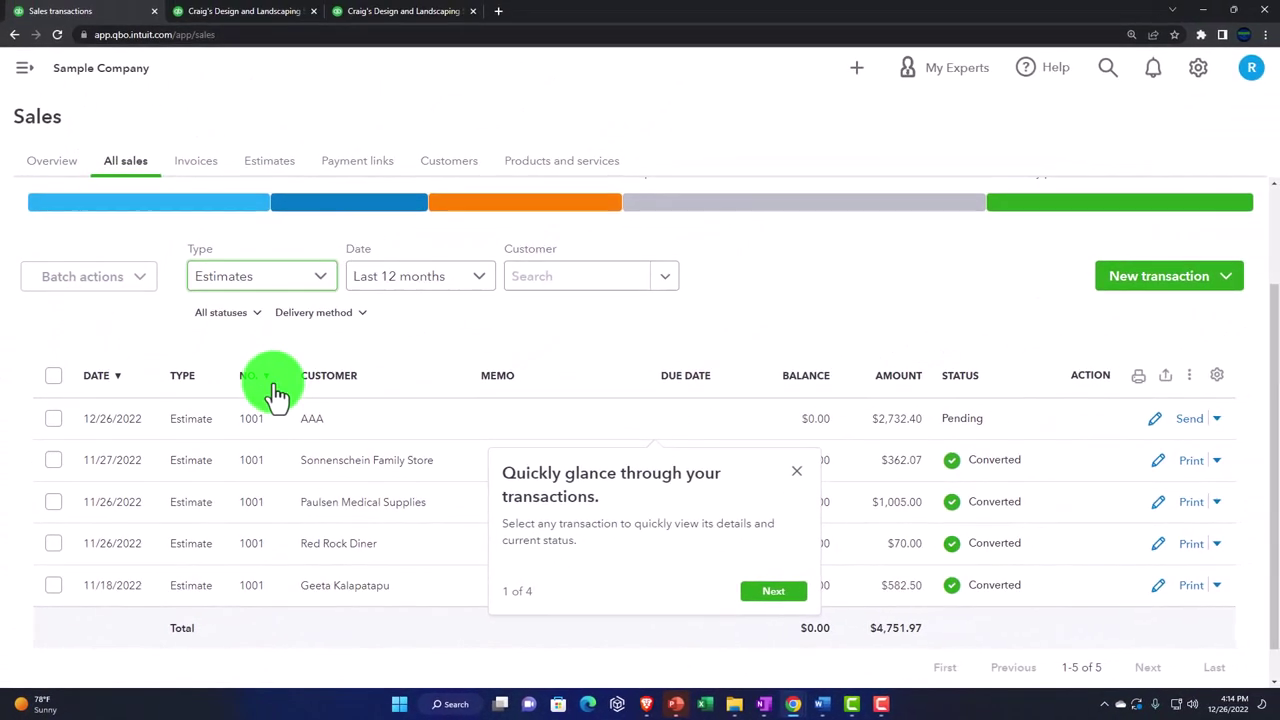
{"action": "left_click", "coordinate": [796, 470]}
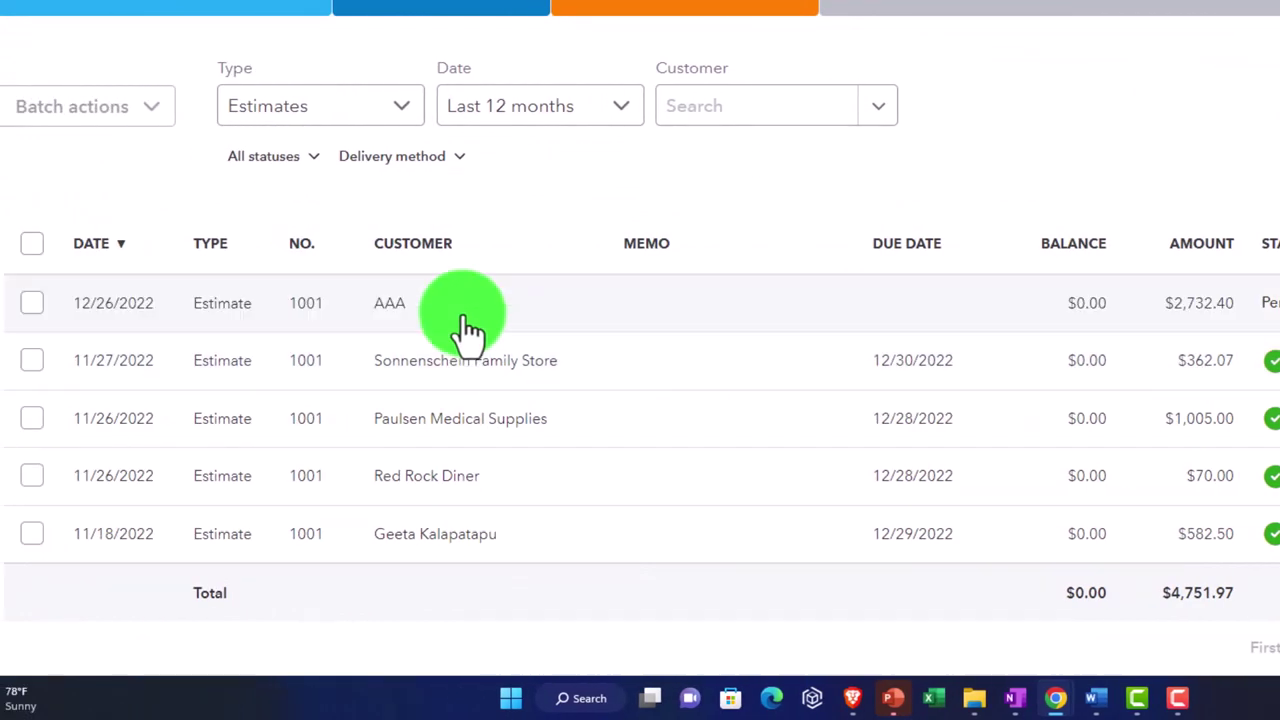
{"action": "left_click", "coordinate": [1196, 306]}
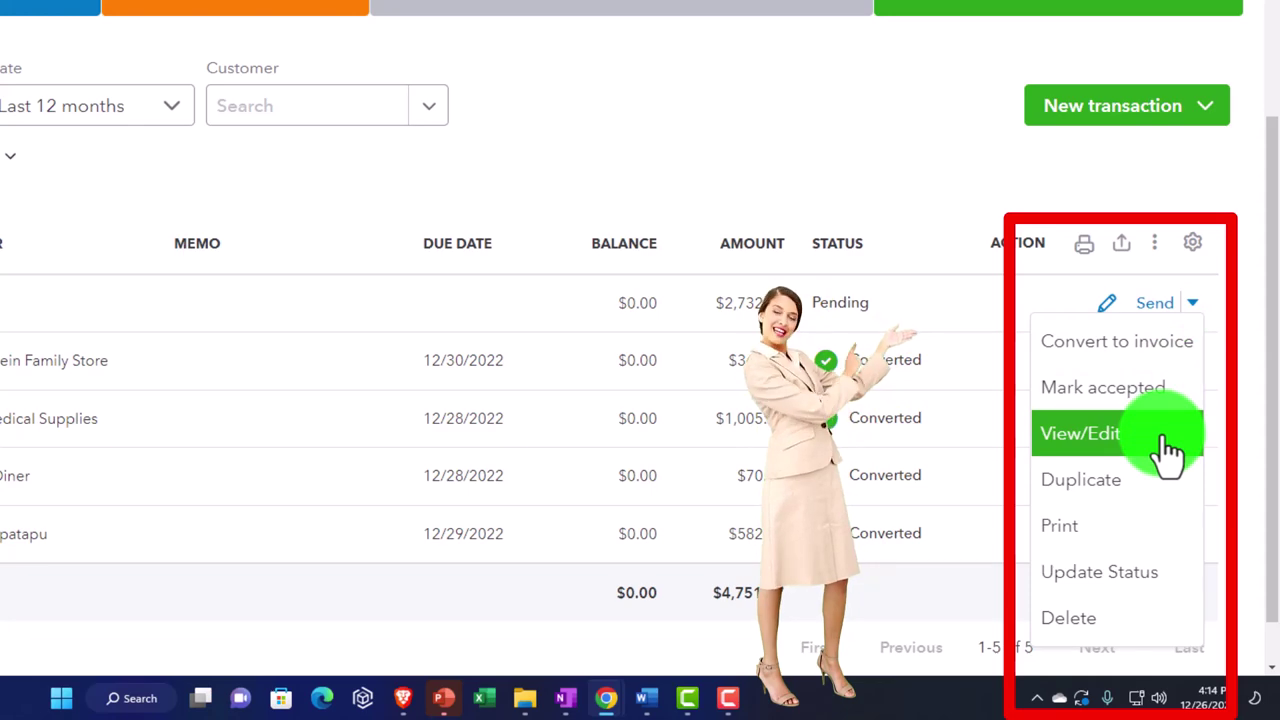
{"action": "left_click", "coordinate": [862, 158]}
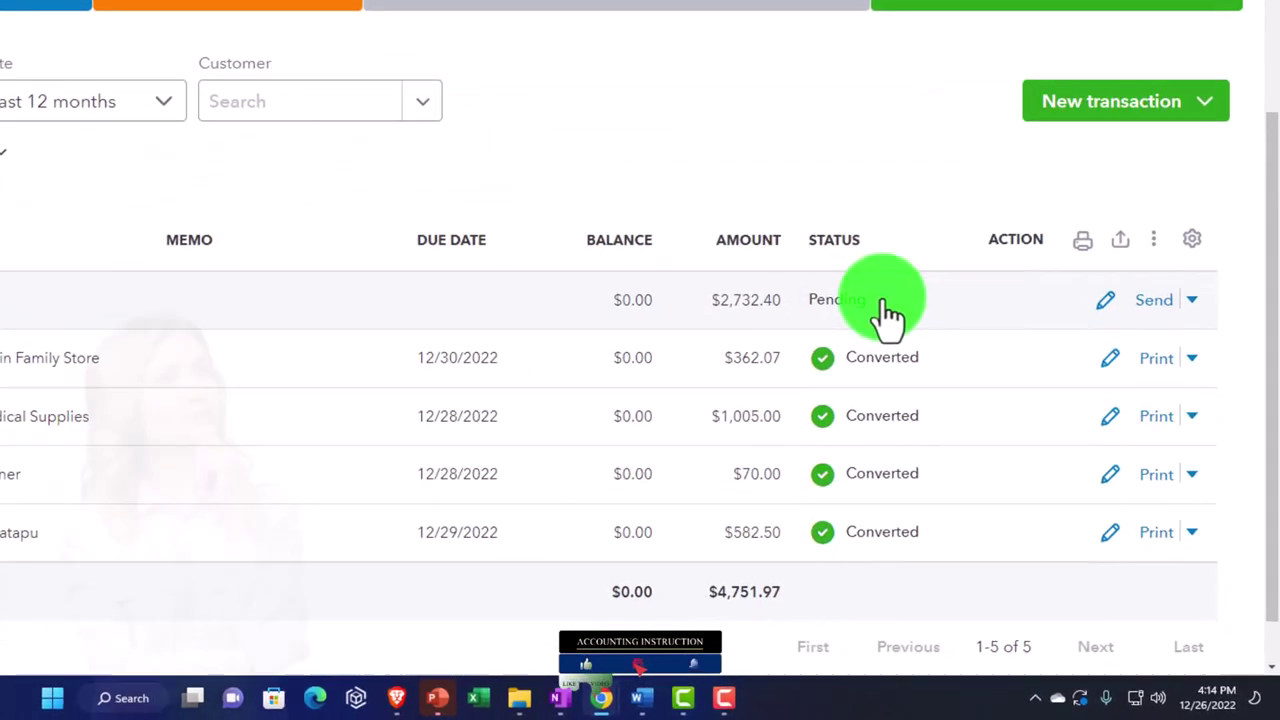
{"action": "left_click", "coordinate": [1186, 270]}
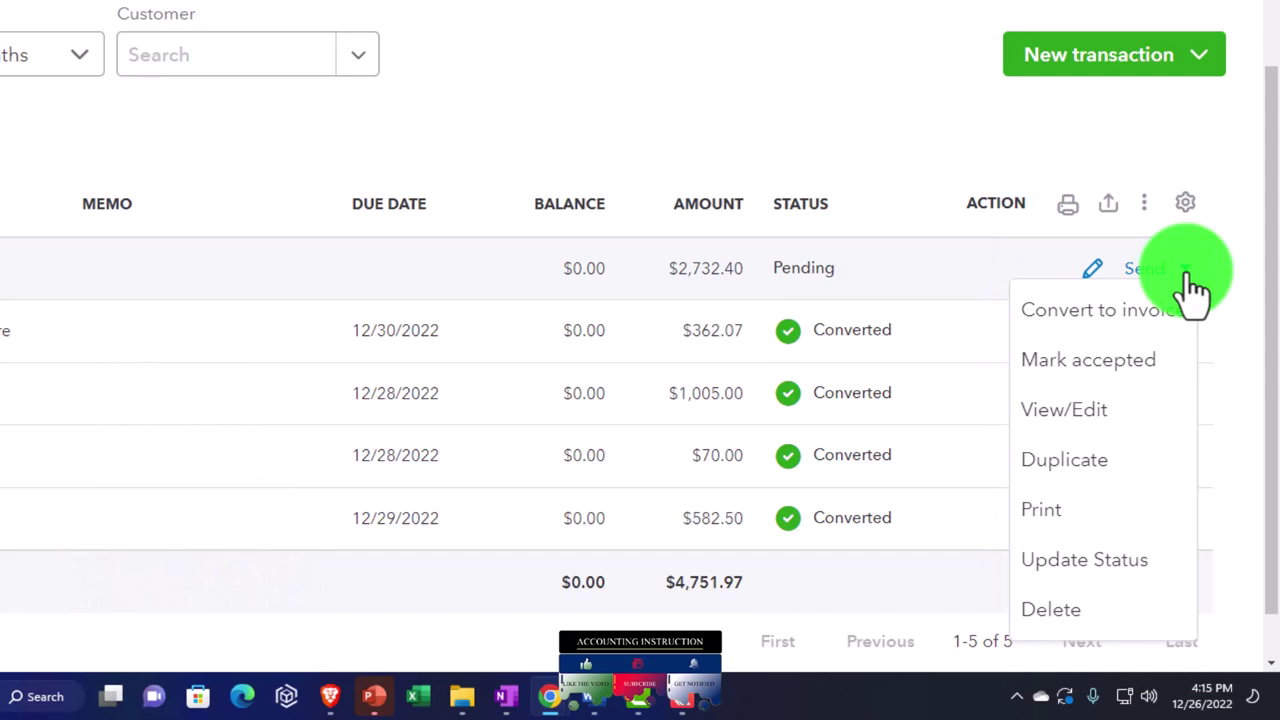
{"action": "left_click", "coordinate": [810, 105]}
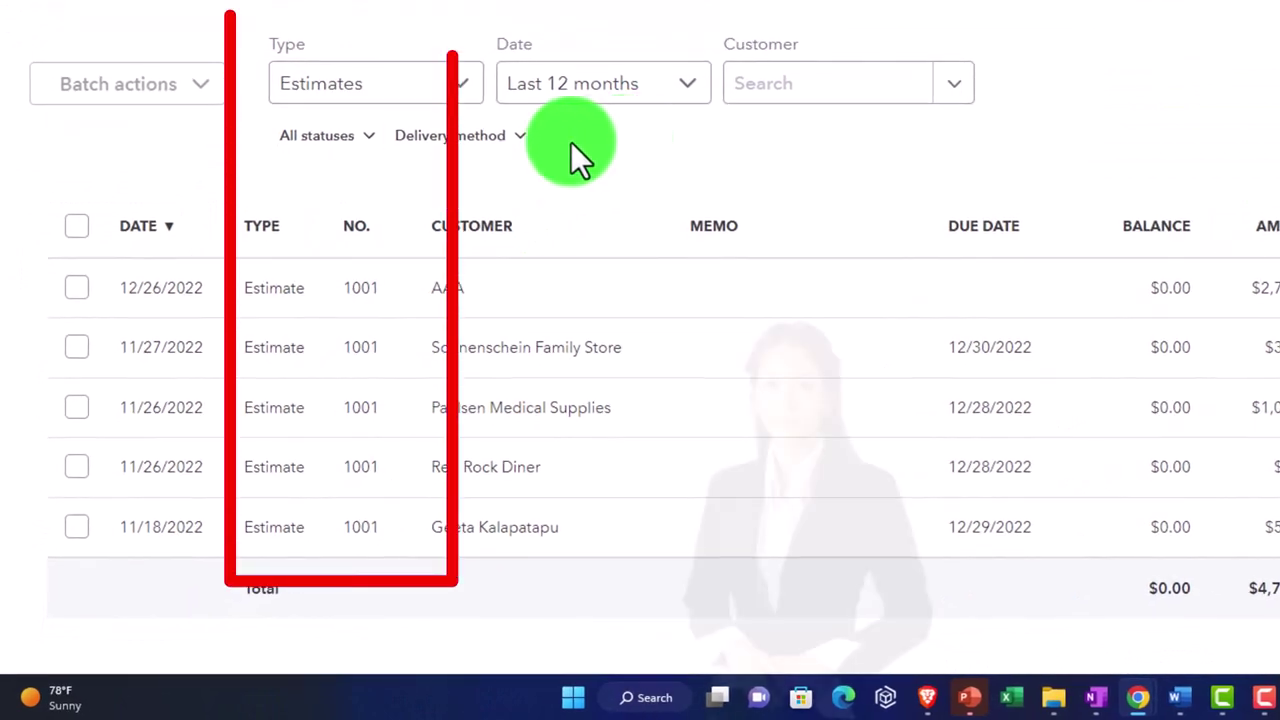
{"action": "left_click", "coordinate": [372, 136]}
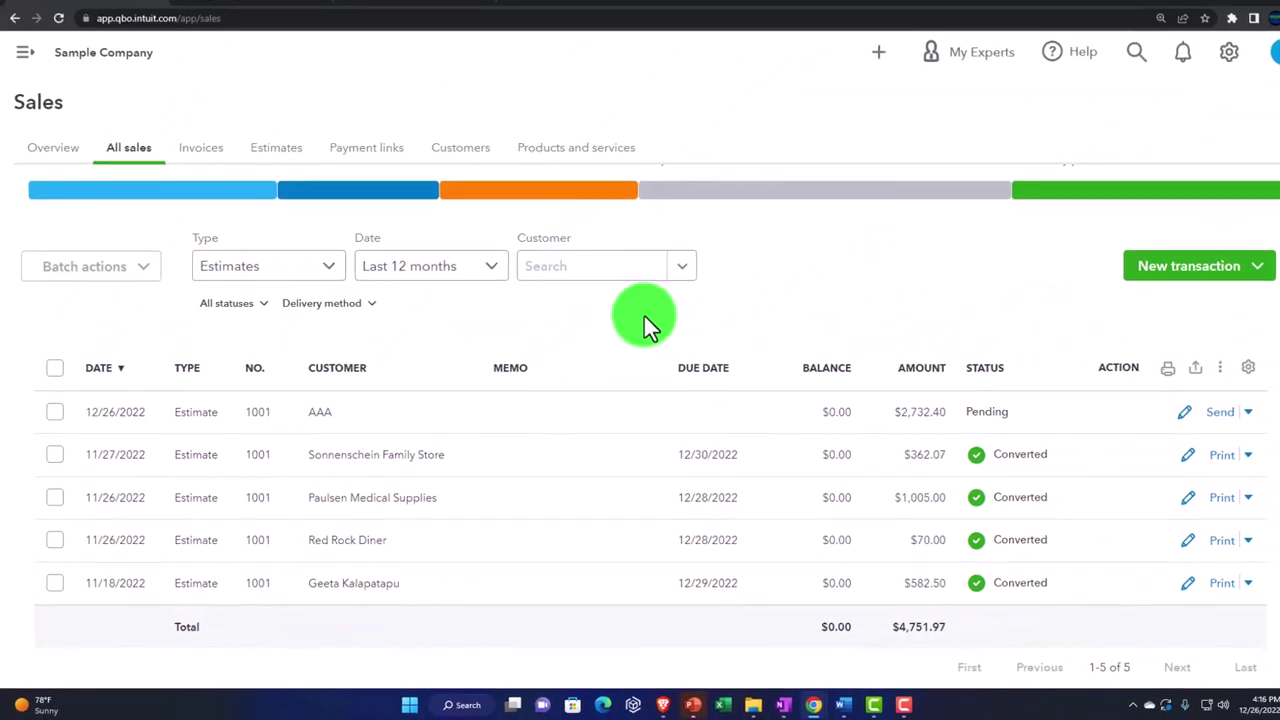
Open the dedicated estimates list in the Sales area and review its status filter options.
{"action": "left_click", "coordinate": [272, 162]}
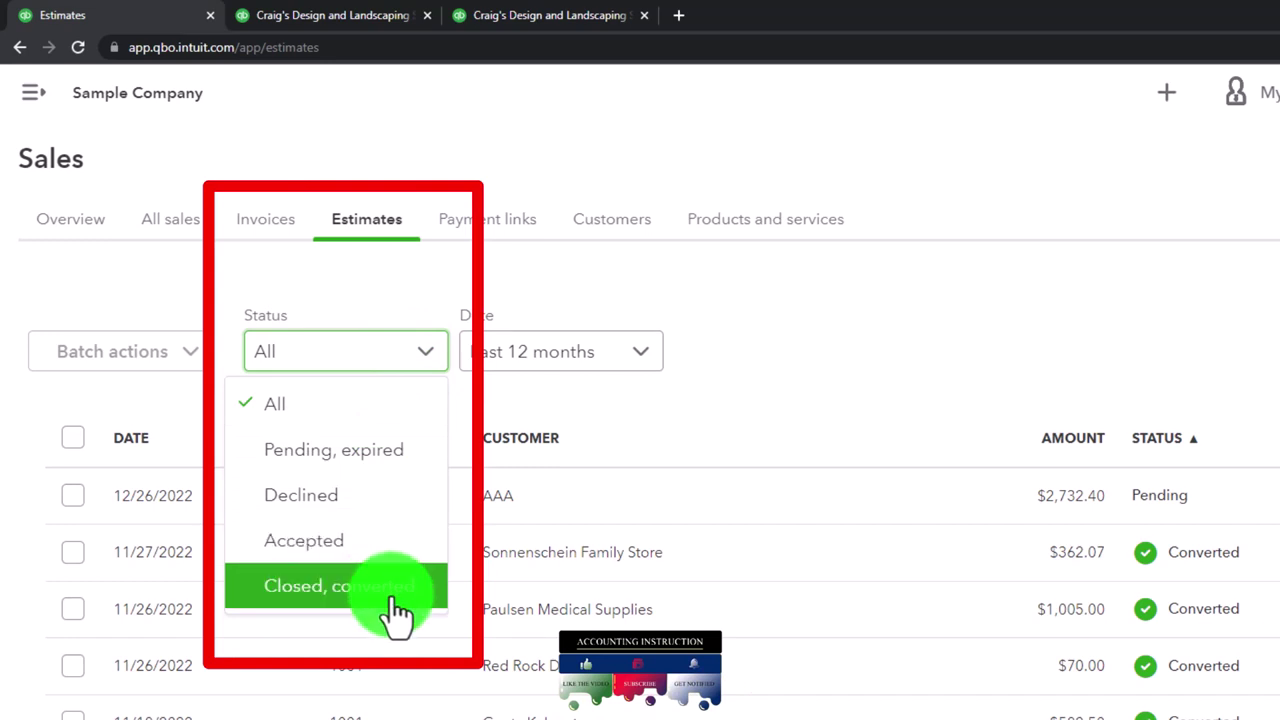
{"action": "left_click", "coordinate": [872, 437]}
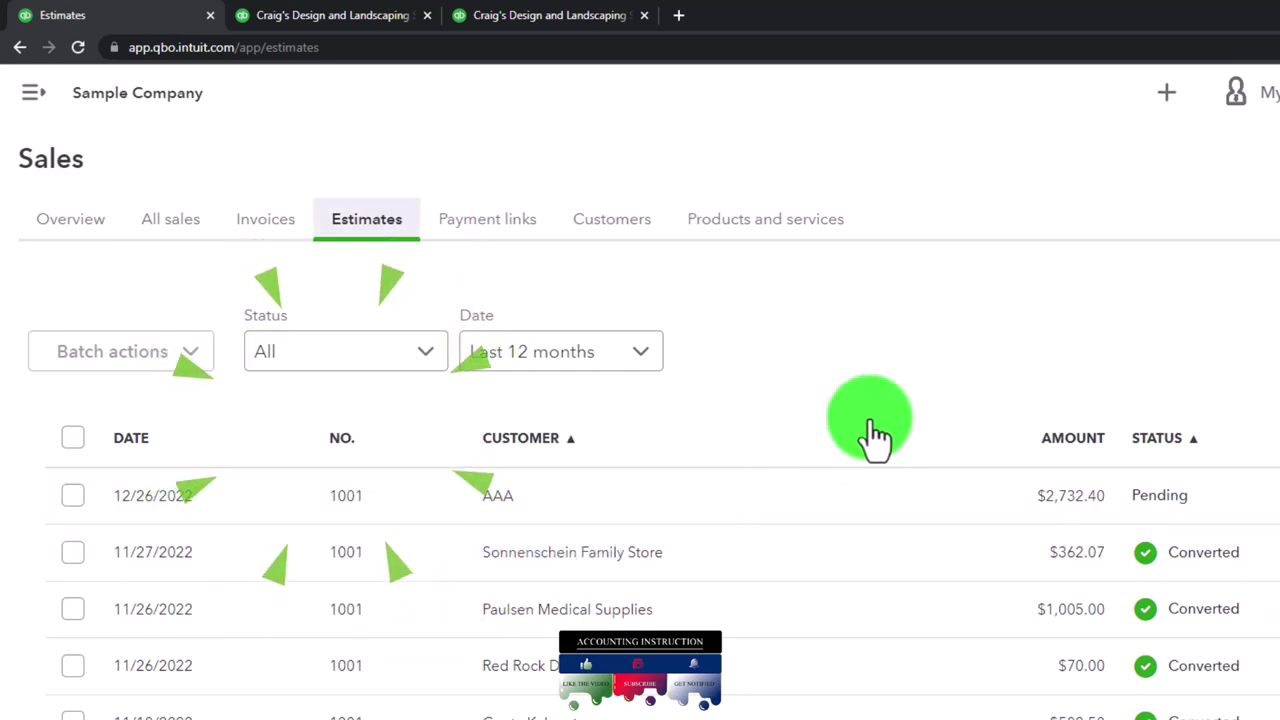
{"action": "left_click", "coordinate": [440, 360]}
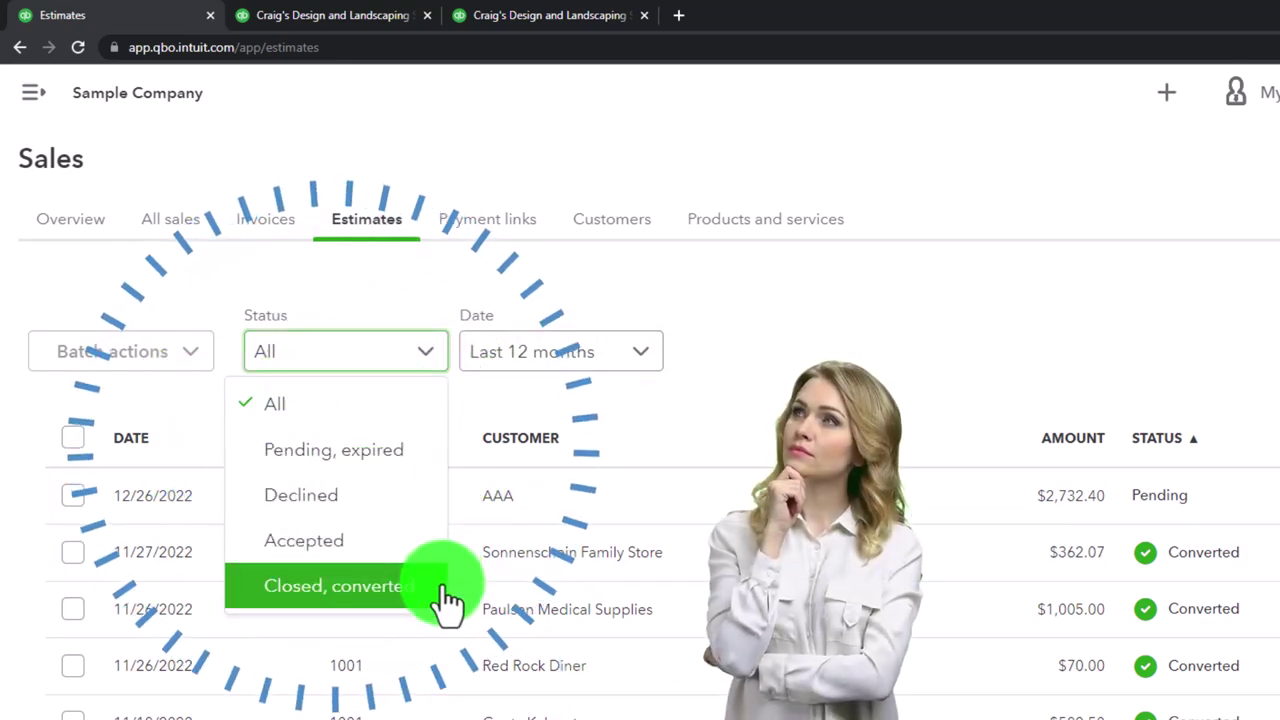
{"action": "left_click", "coordinate": [935, 313]}
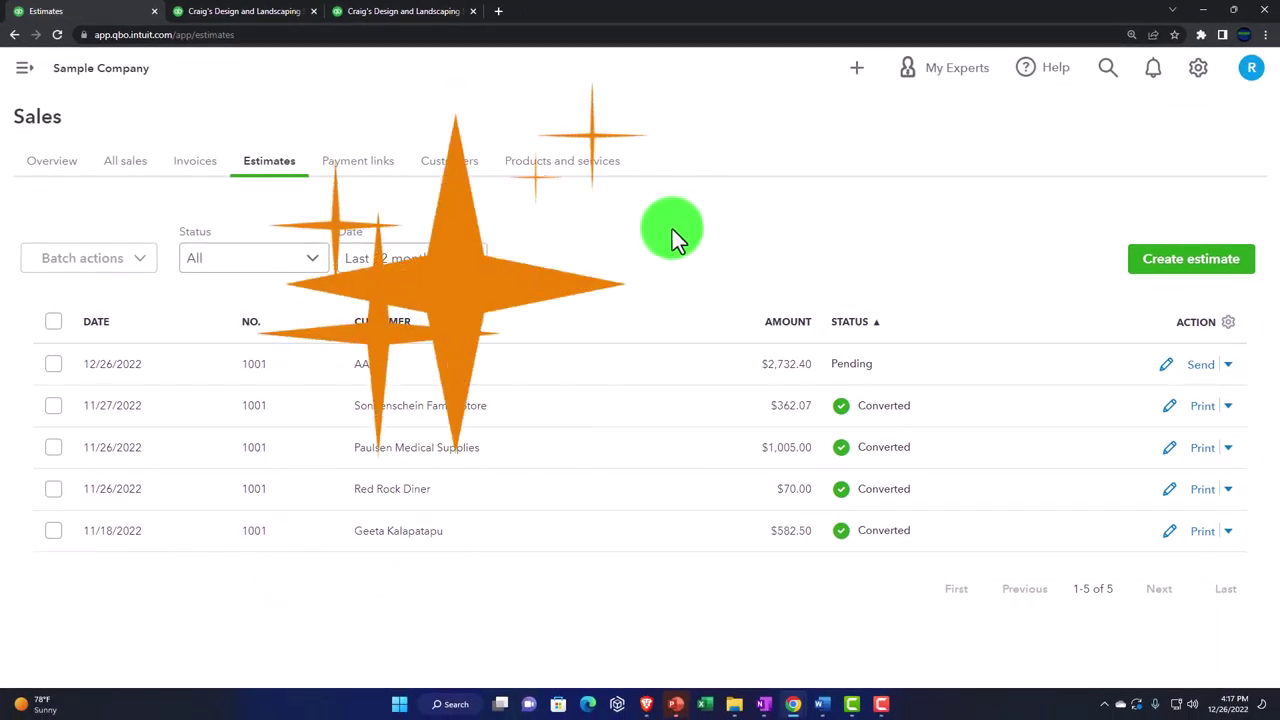
Open customer AAA's record from the customer list and review the actions available for its estimate.
{"action": "left_click", "coordinate": [456, 178]}
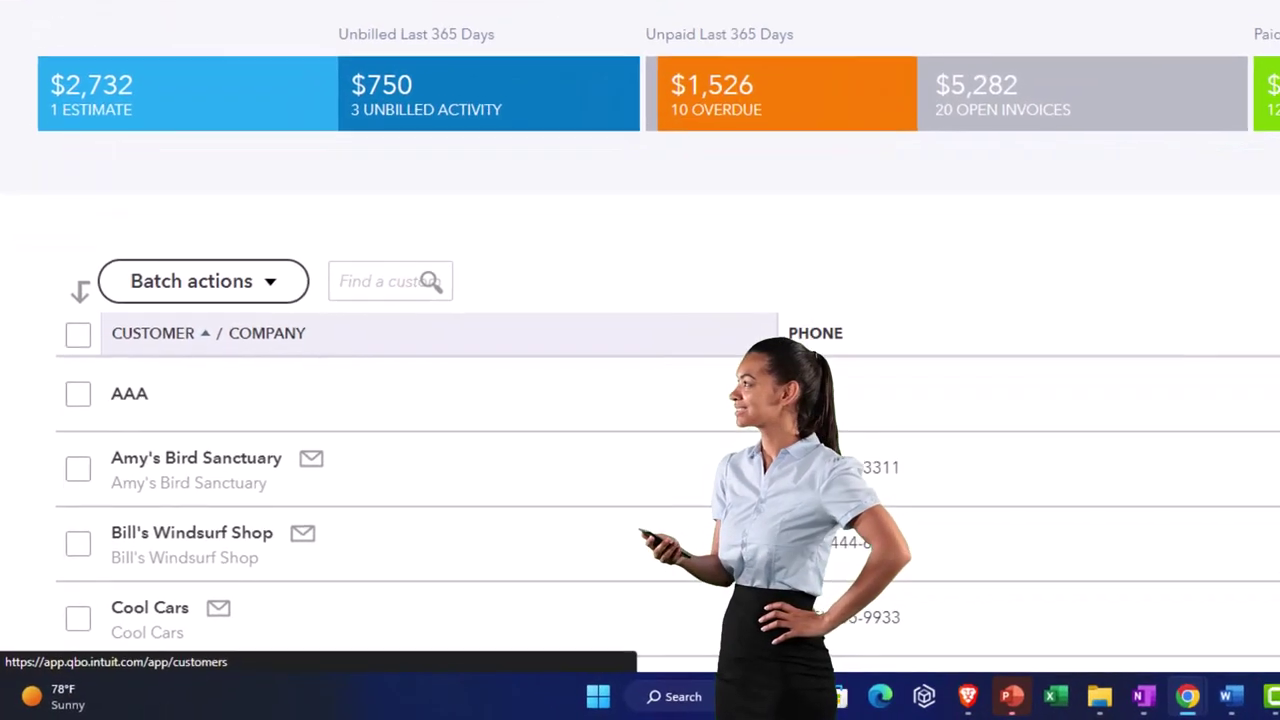
{"action": "scroll", "coordinate": [524, 200], "scroll_direction": "down", "scroll_amount": 2}
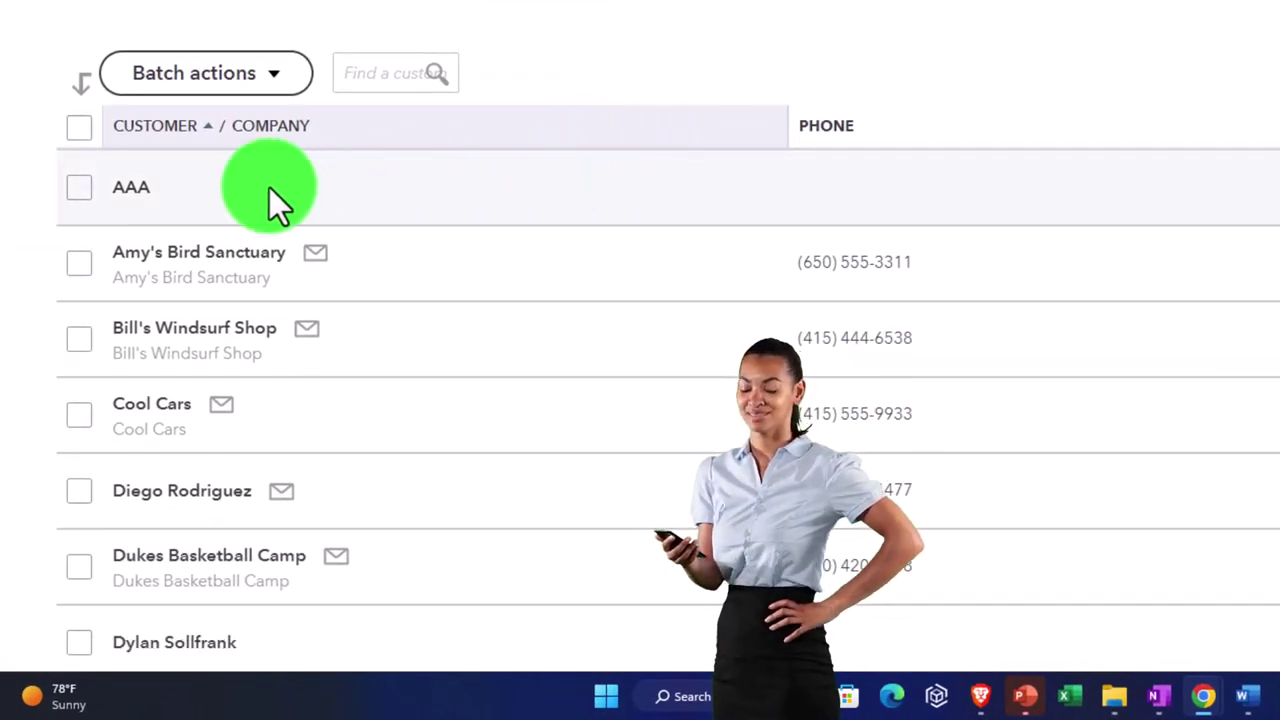
{"action": "left_click", "coordinate": [140, 195]}
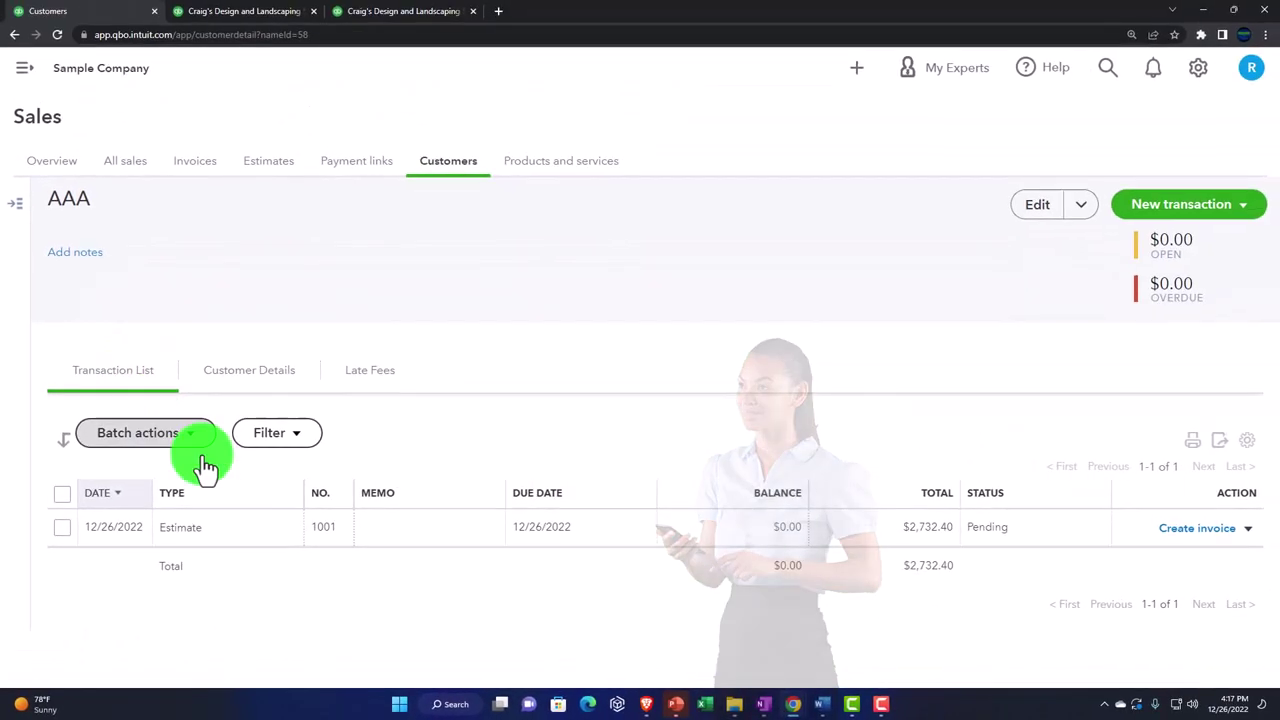
{"action": "left_click", "coordinate": [1248, 528]}
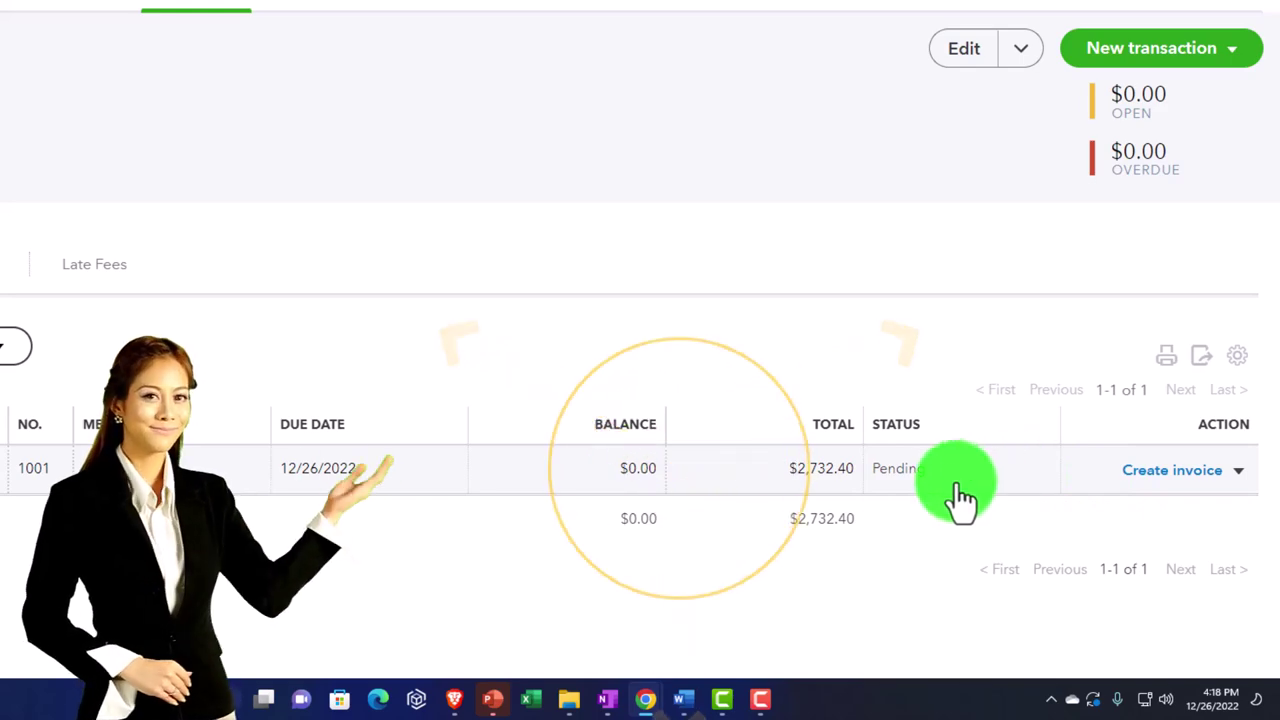
Open estimate 1001 from AAA's transaction list, set its status to Accepted, and save and close it.
{"action": "left_click", "coordinate": [431, 470]}
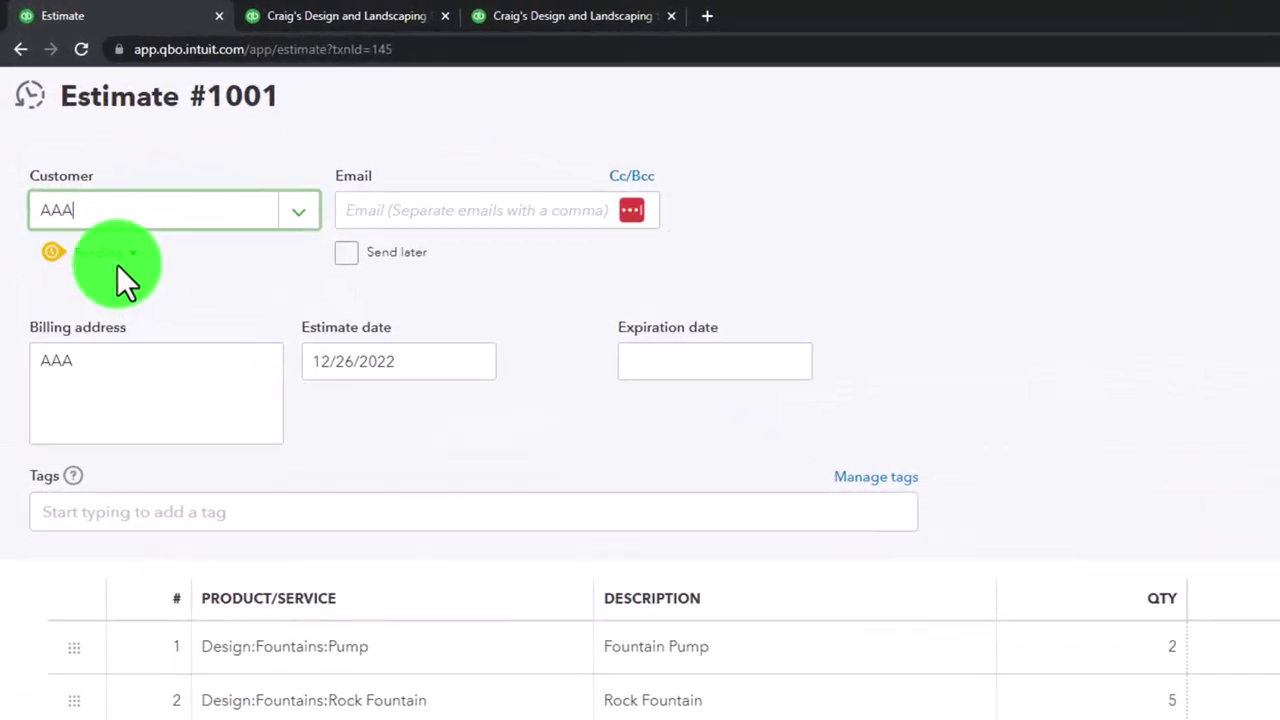
{"action": "left_click", "coordinate": [160, 330]}
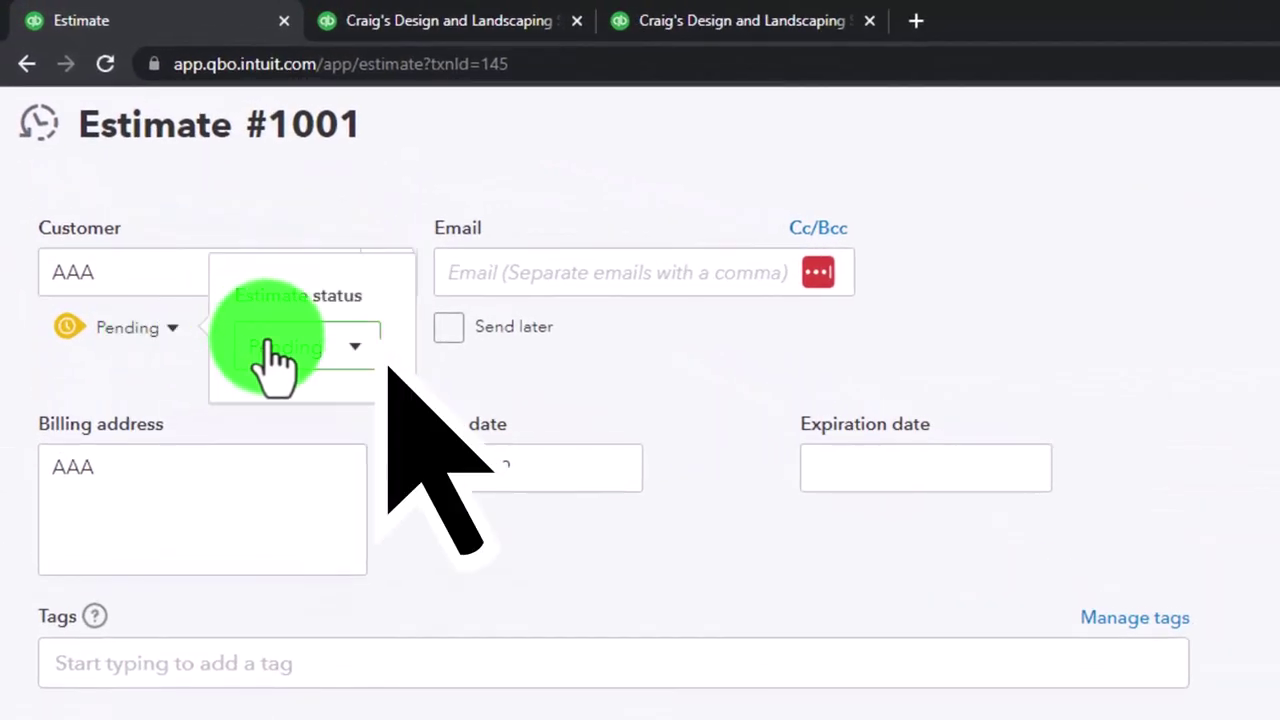
{"action": "left_click", "coordinate": [360, 348]}
{"action": "left_click", "coordinate": [340, 450]}
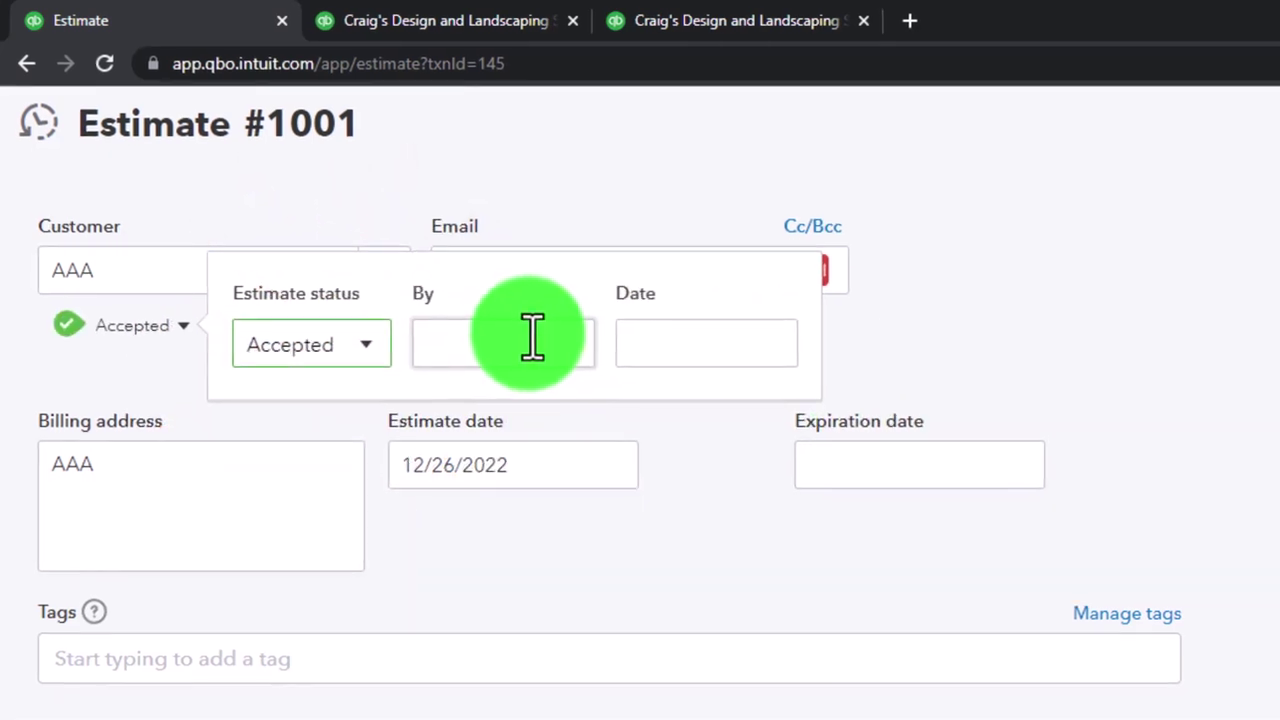
{"action": "left_click", "coordinate": [1058, 291]}
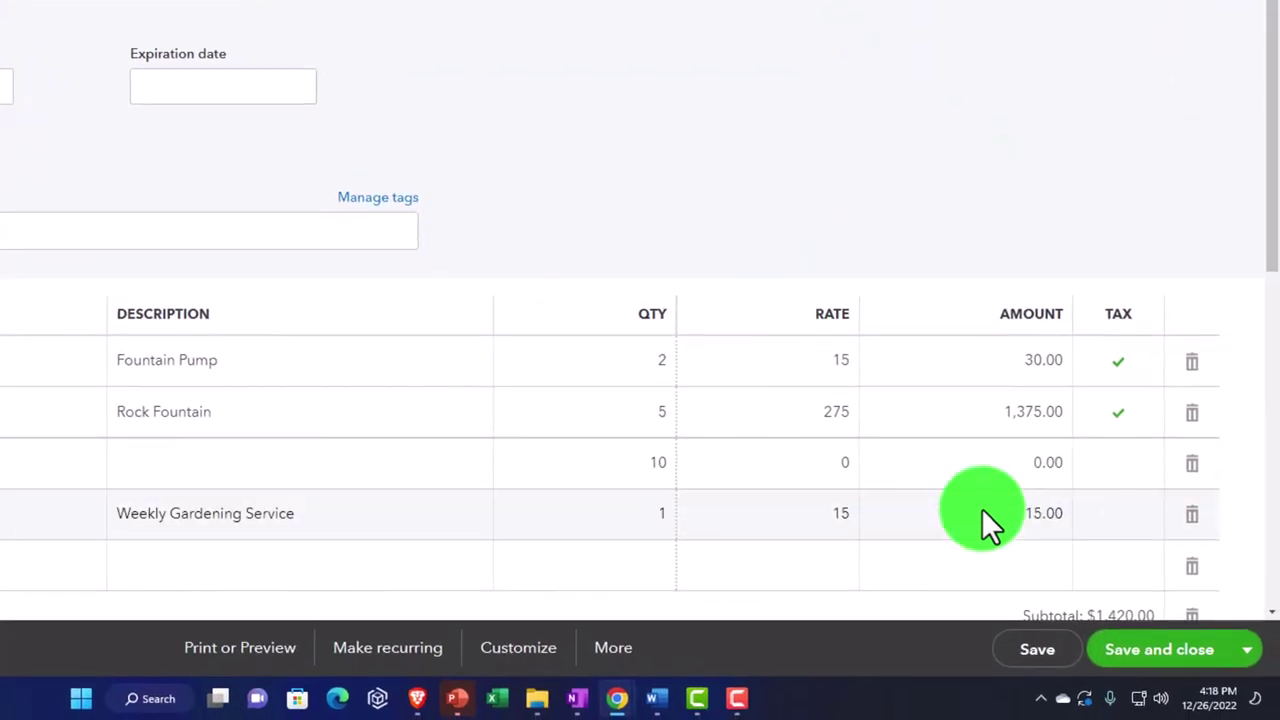
{"action": "left_click", "coordinate": [1135, 655]}
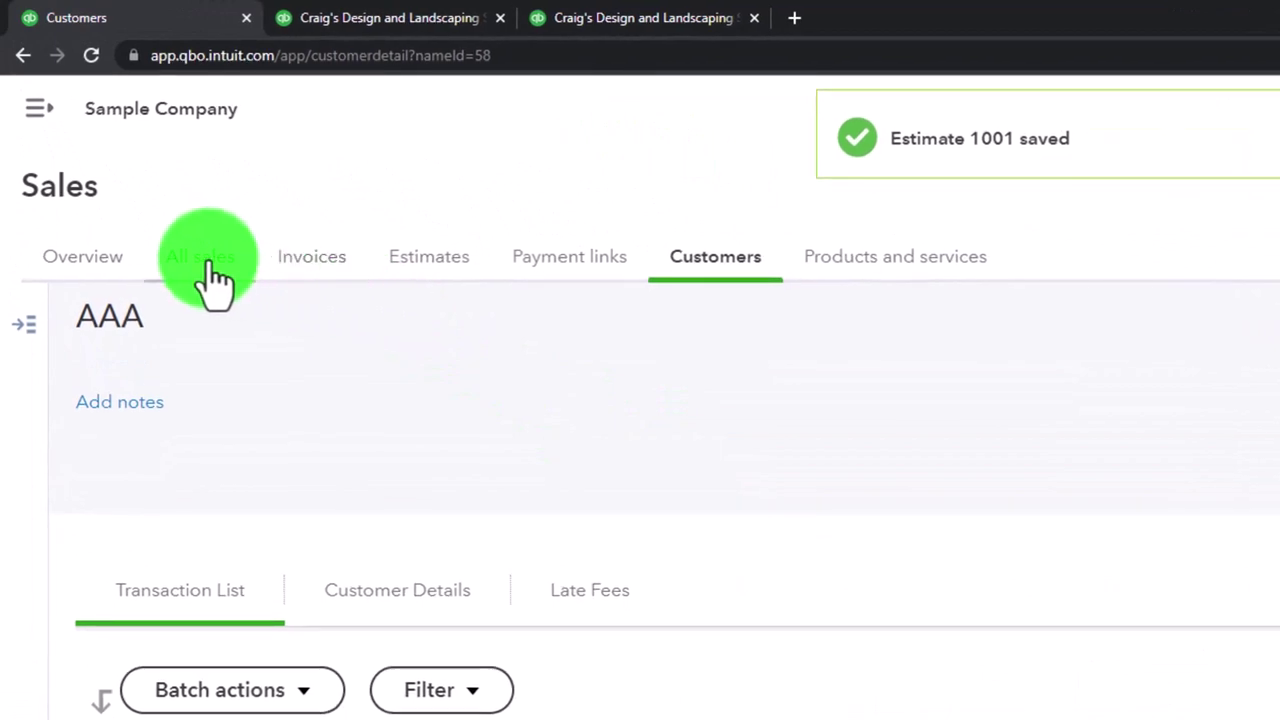
Locate AAA's accepted estimate in the all-sales list and the estimates list, reviewing its available actions.
{"action": "left_click", "coordinate": [203, 262]}
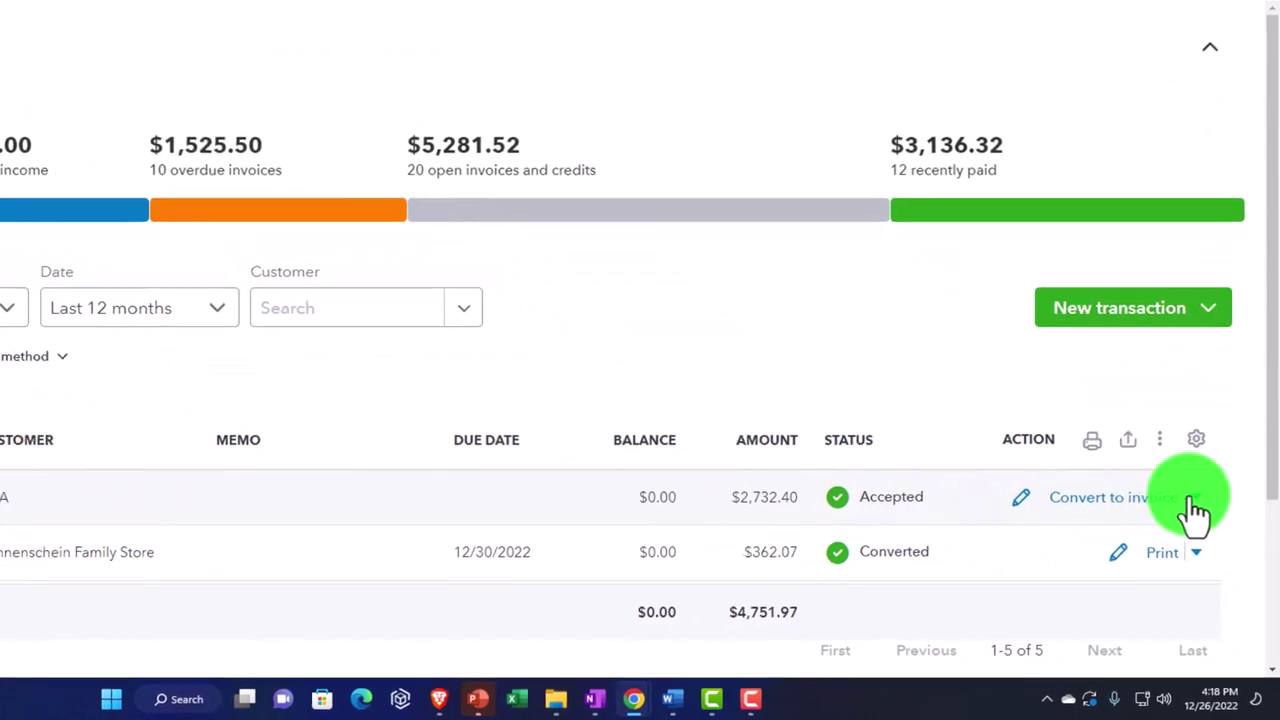
{"action": "left_click", "coordinate": [1193, 500]}
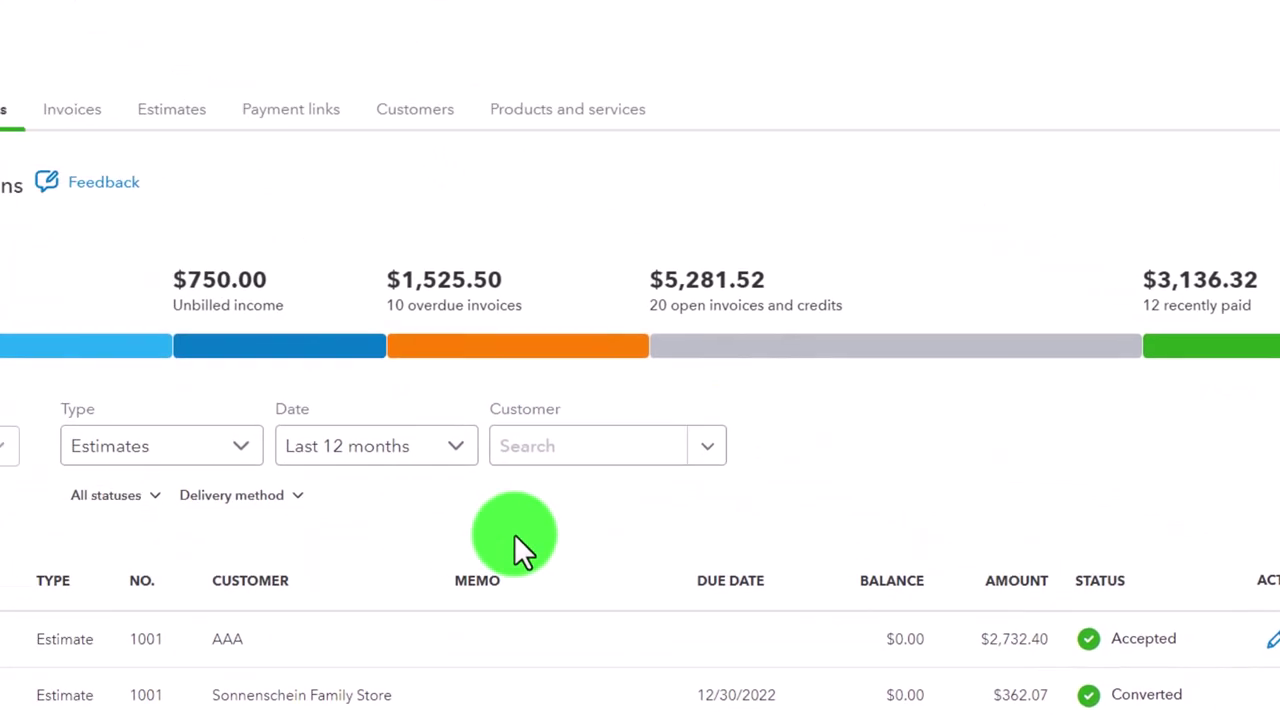
{"action": "left_click", "coordinate": [185, 114]}
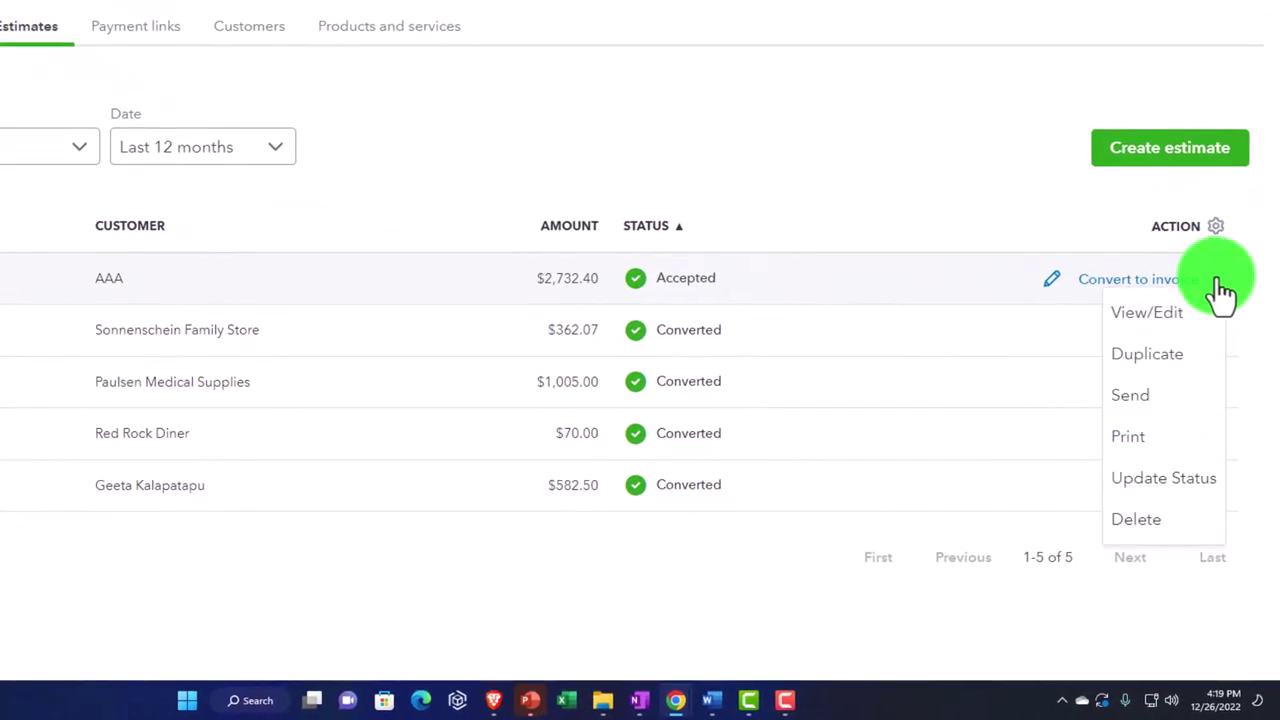
Open AAA's estimate for editing from the estimates list, set its status to Closed, and save and close it.
{"action": "left_click", "coordinate": [683, 293]}
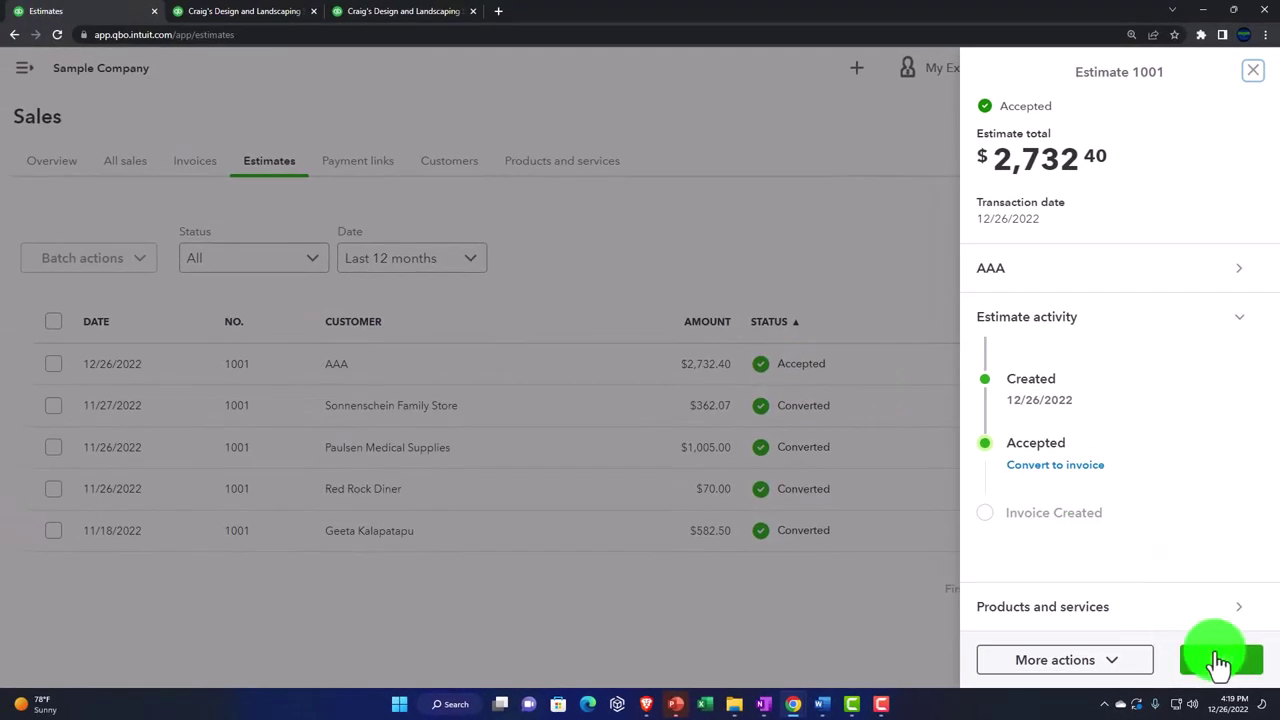
{"action": "left_click", "coordinate": [1226, 662]}
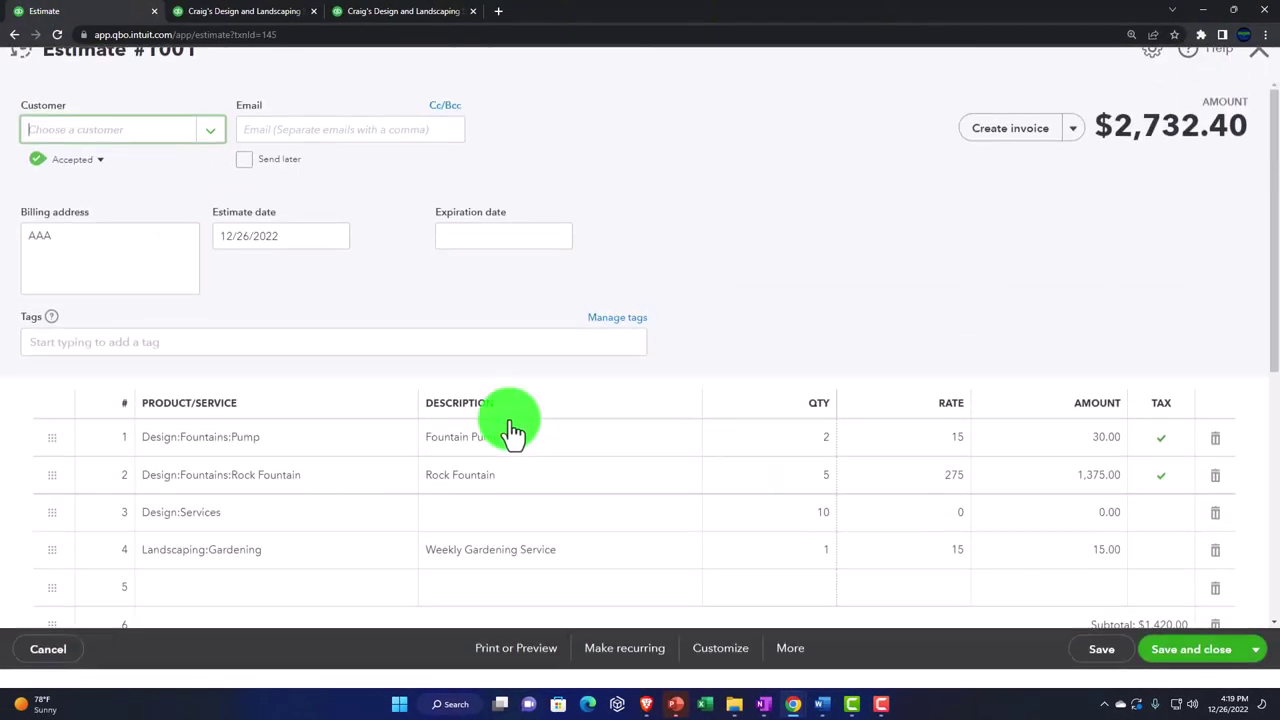
{"action": "left_click", "coordinate": [100, 181]}
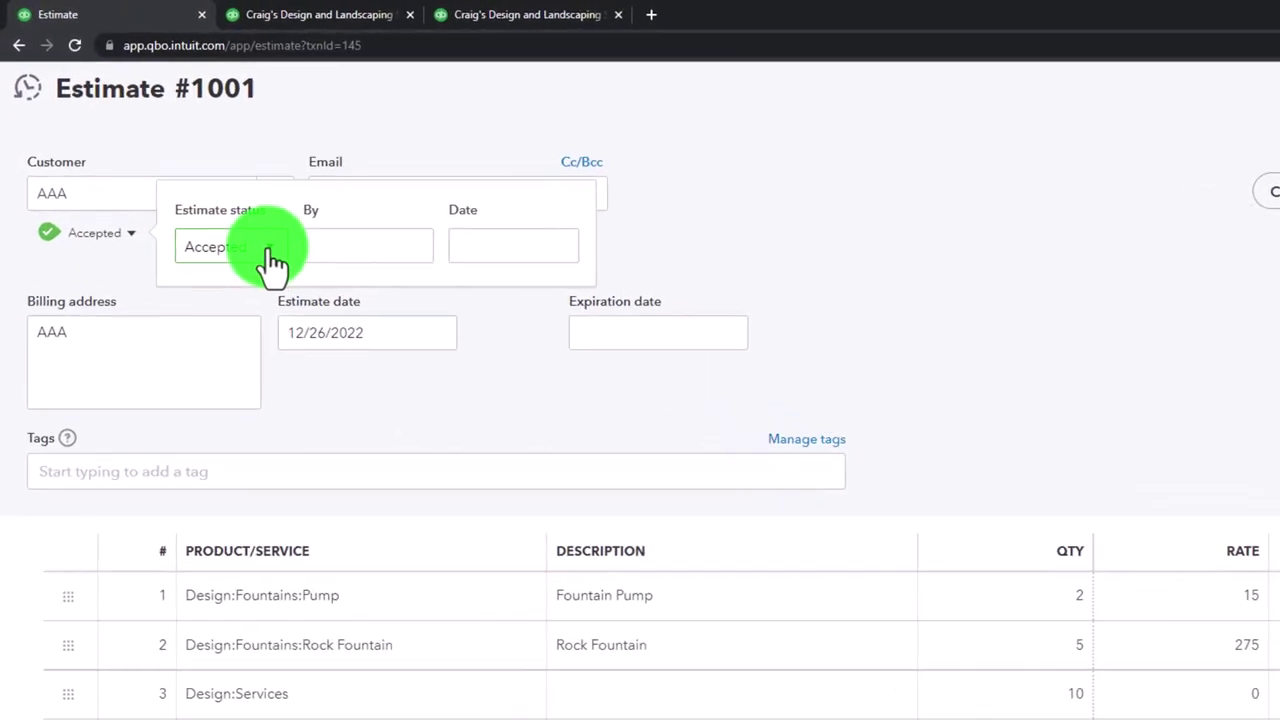
{"action": "left_click", "coordinate": [208, 196]}
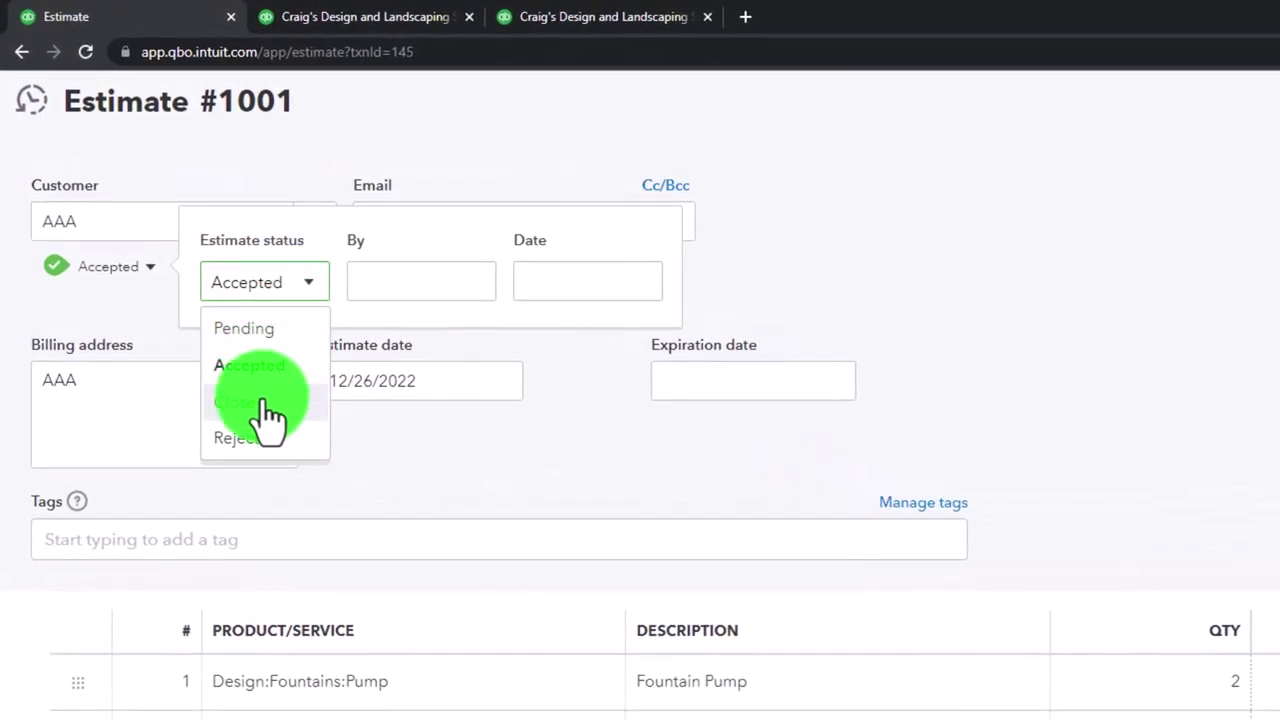
{"action": "left_click", "coordinate": [262, 402]}
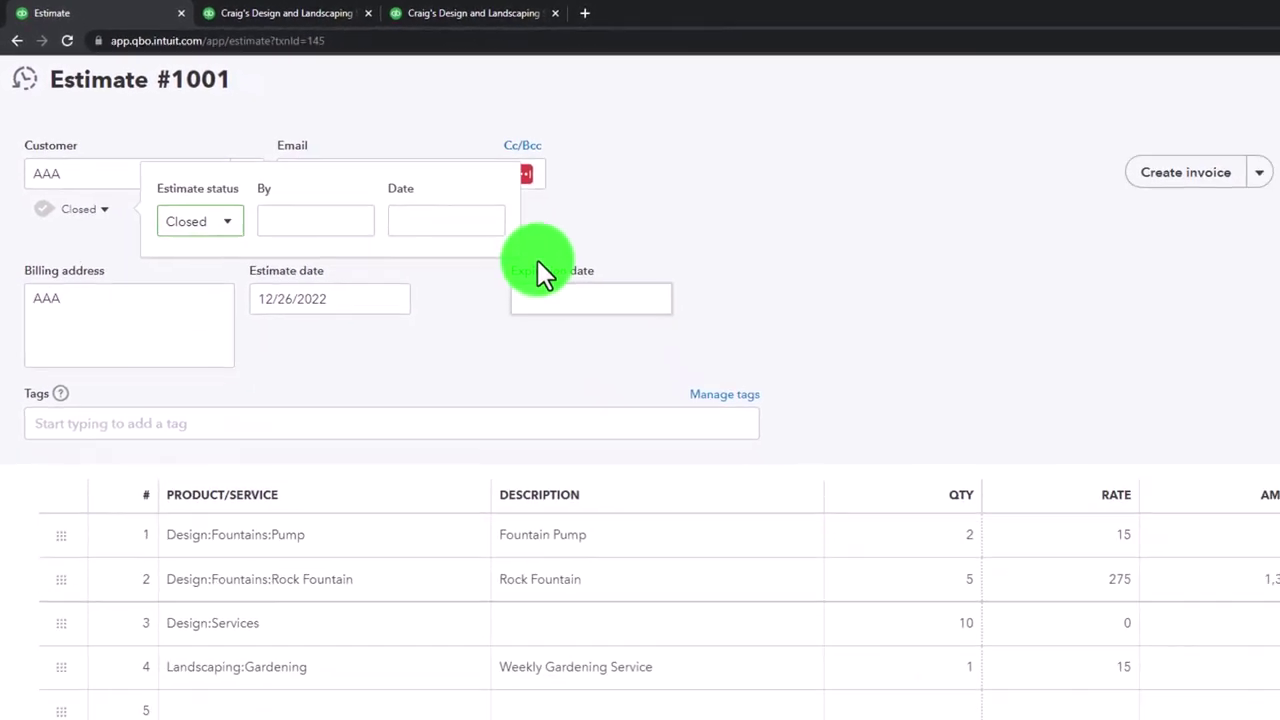
{"action": "left_click", "coordinate": [1039, 256]}
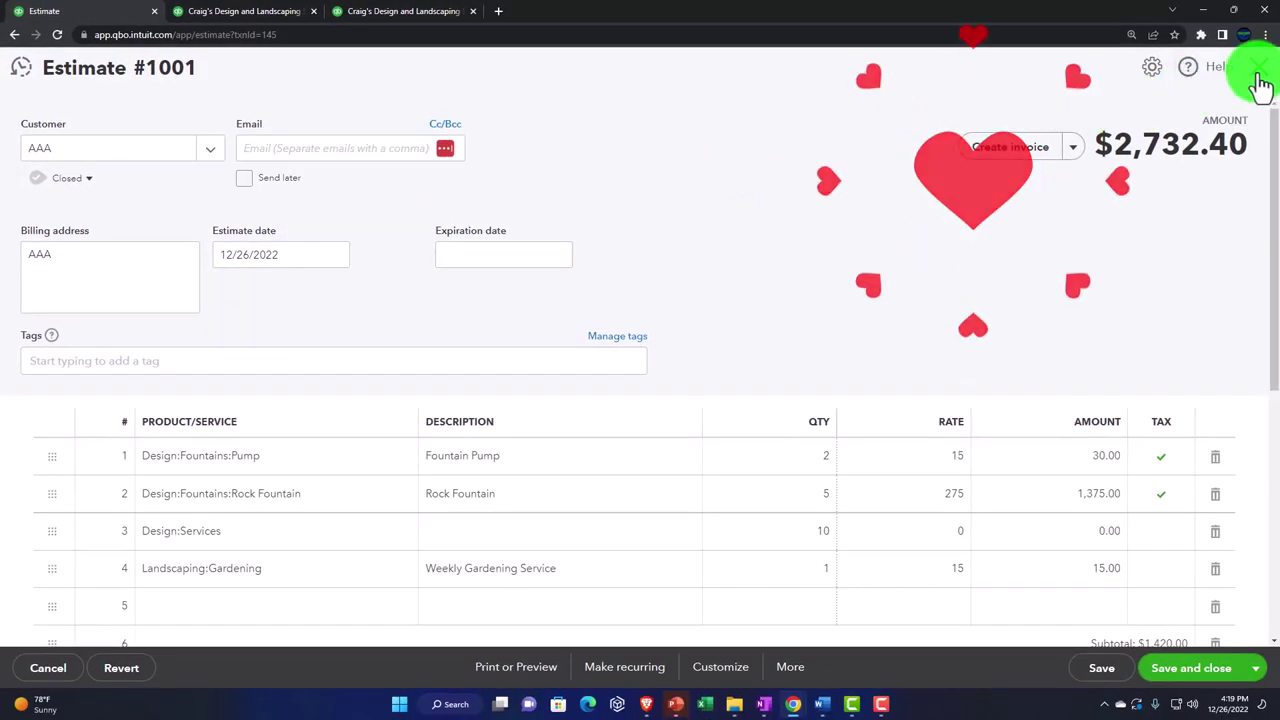
{"action": "left_click", "coordinate": [1224, 677]}
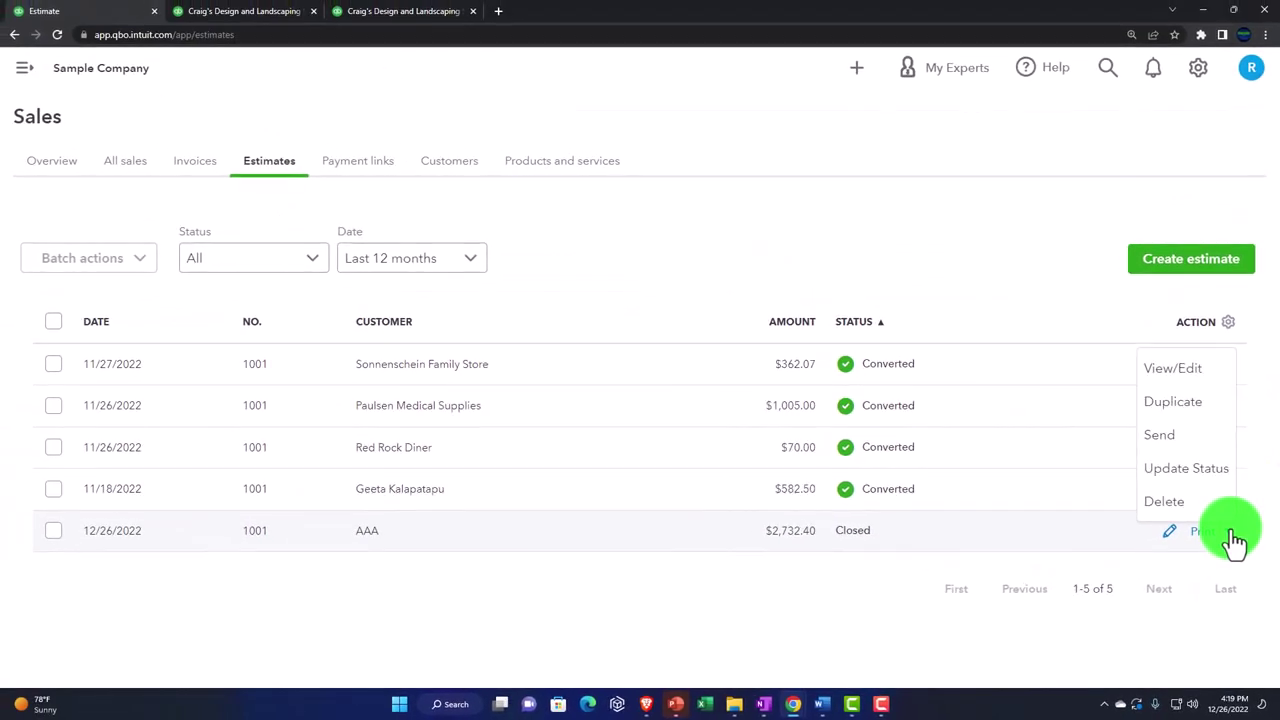
Reopen AAA's closed estimate, return to the estimates list and filter it to the Accepted status.
{"action": "left_click", "coordinate": [514, 522]}
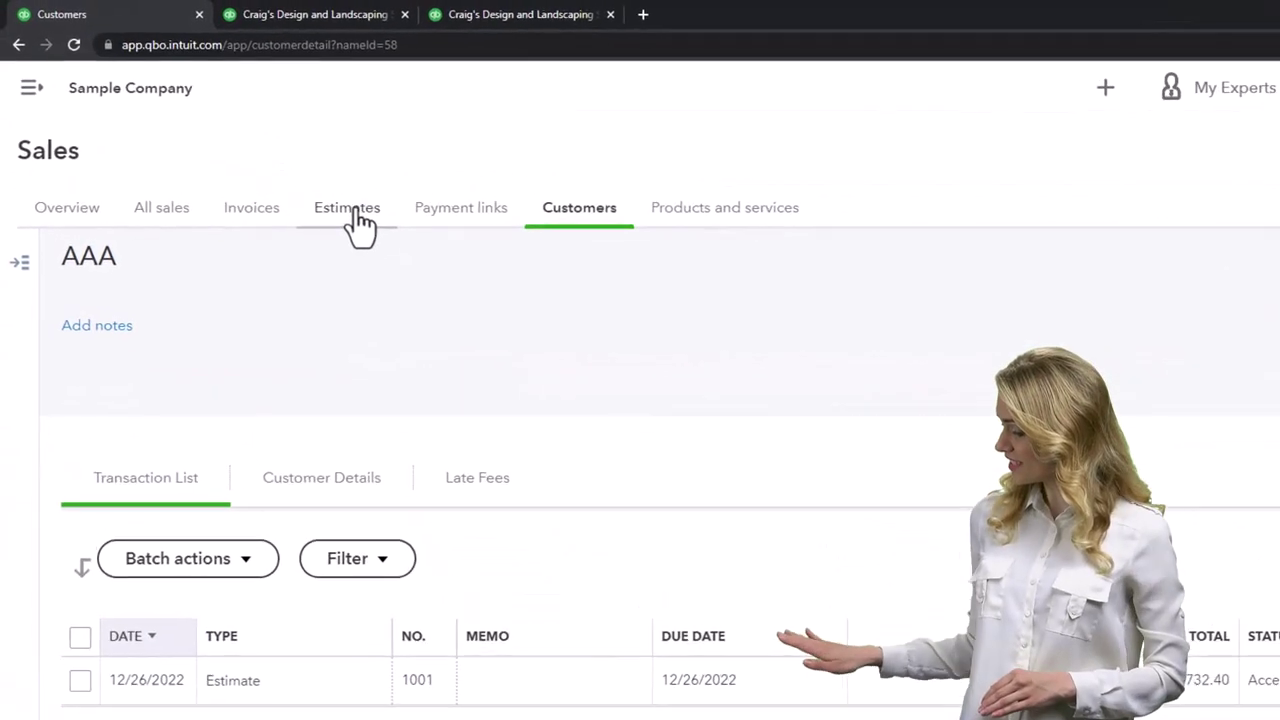
{"action": "left_click", "coordinate": [352, 214]}
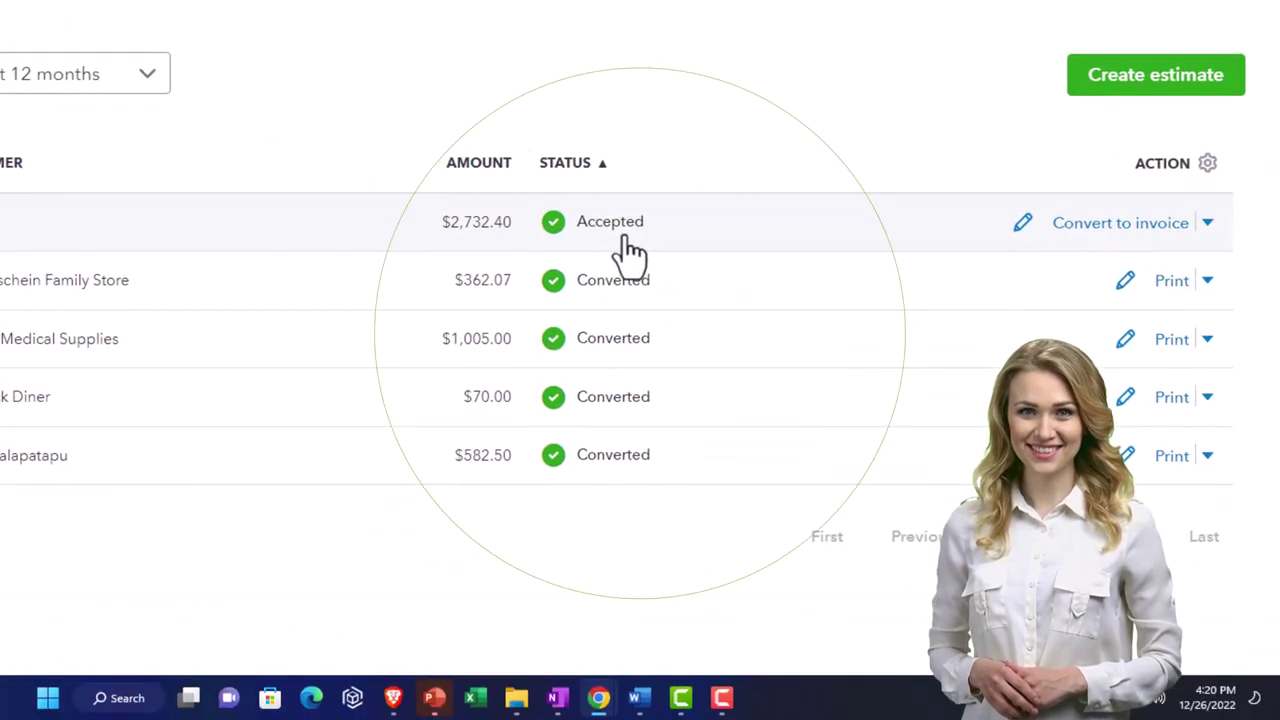
{"action": "left_click", "coordinate": [366, 246]}
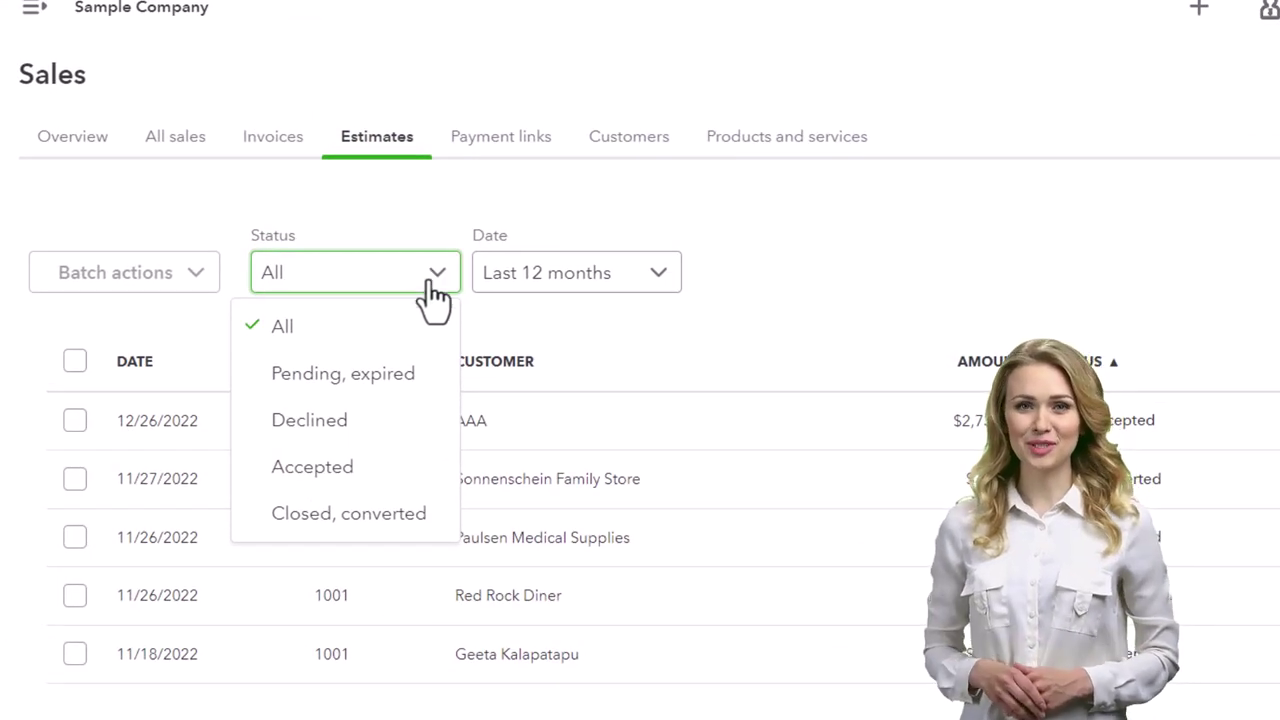
{"action": "left_click", "coordinate": [362, 466]}
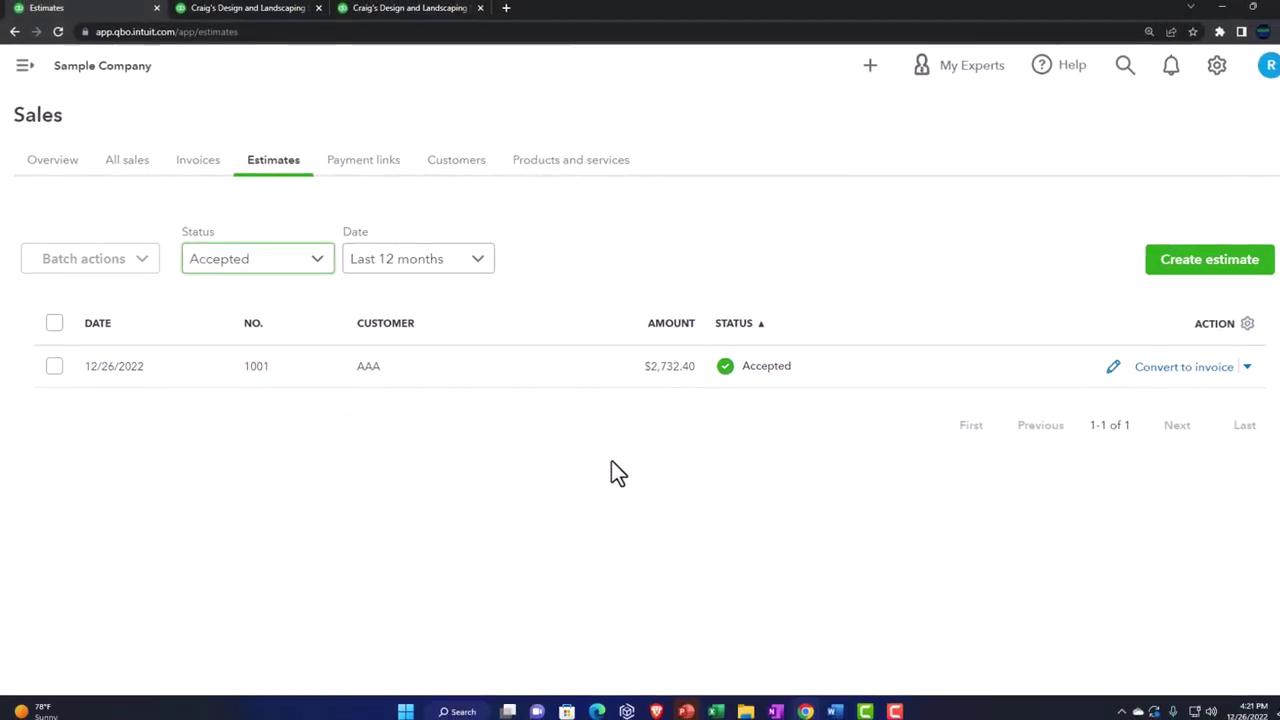
Convert AAA's accepted estimate to an invoice and check its billing address, terms, invoice date and due date.
{"action": "left_click", "coordinate": [1140, 370]}
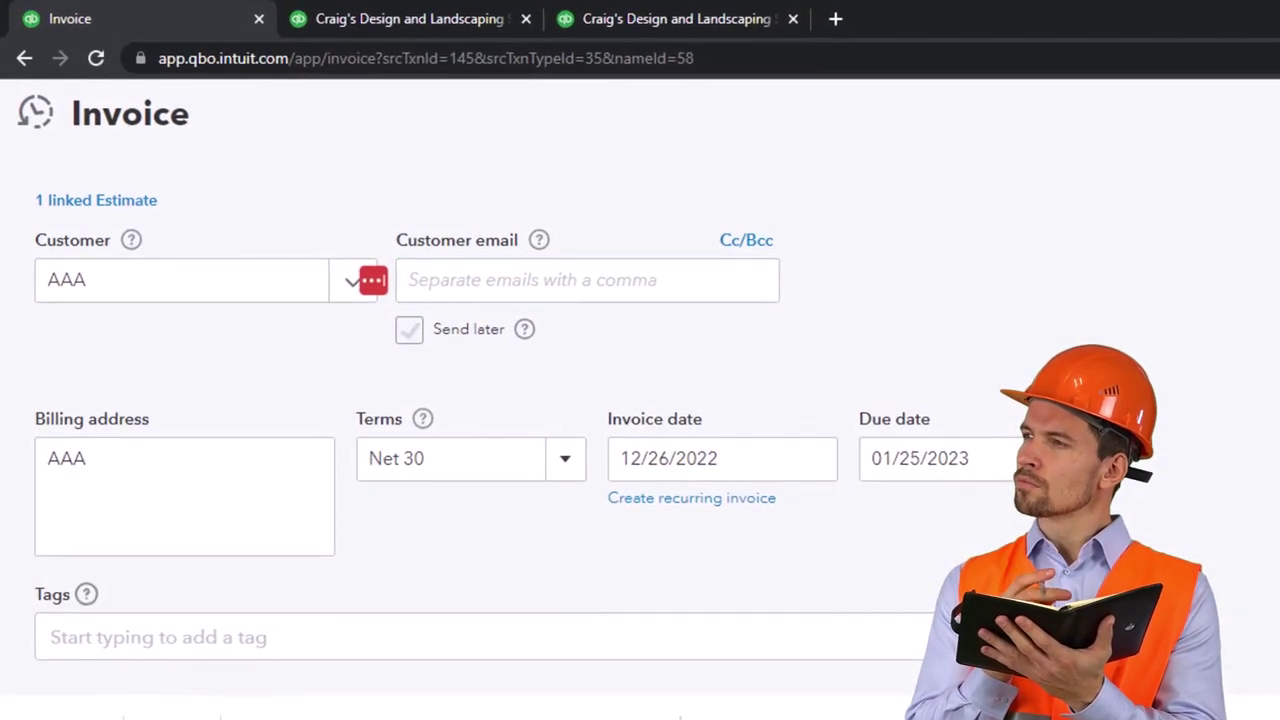
{"action": "left_click", "coordinate": [87, 458]}
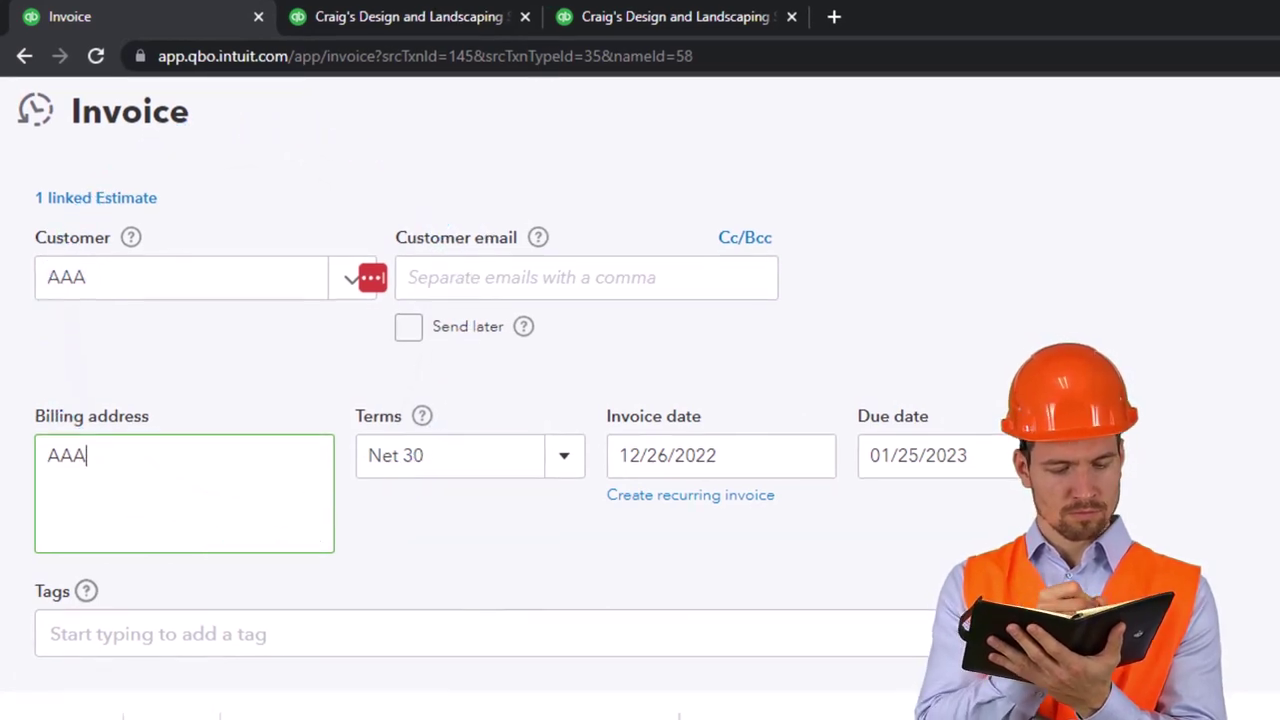
{"action": "key", "text": "Tab"}
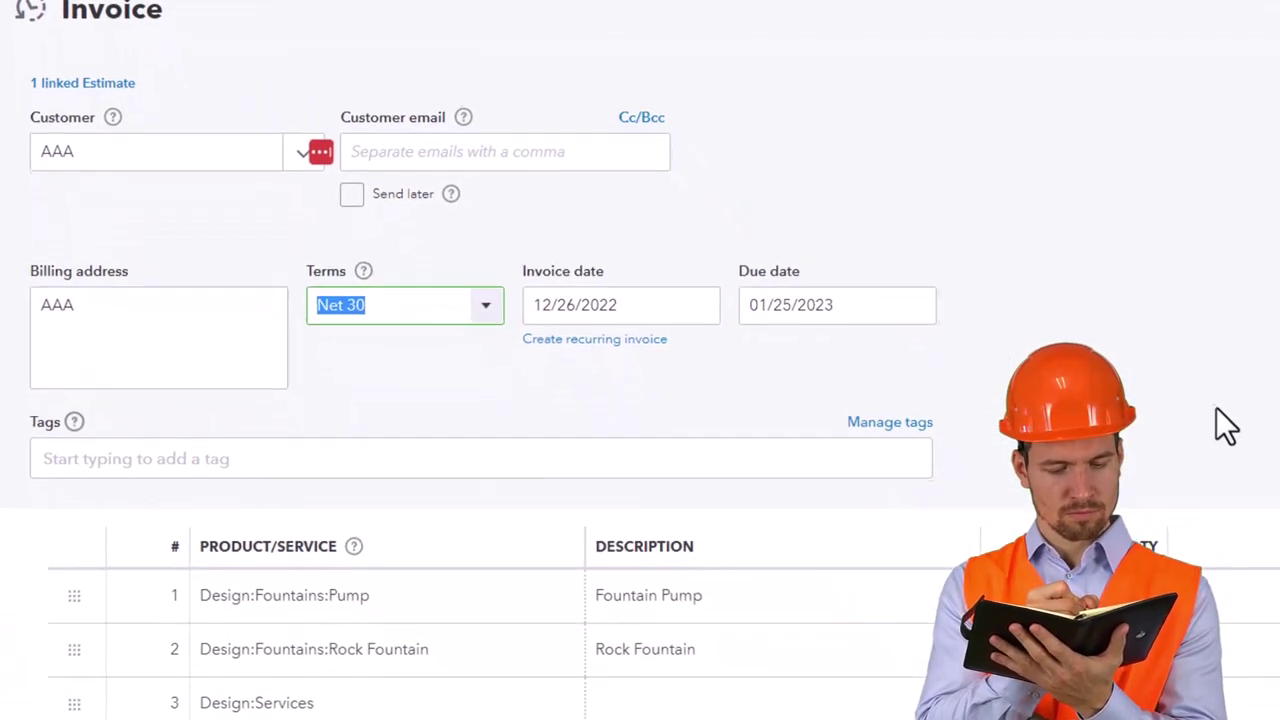
{"action": "key", "text": "Tab"}
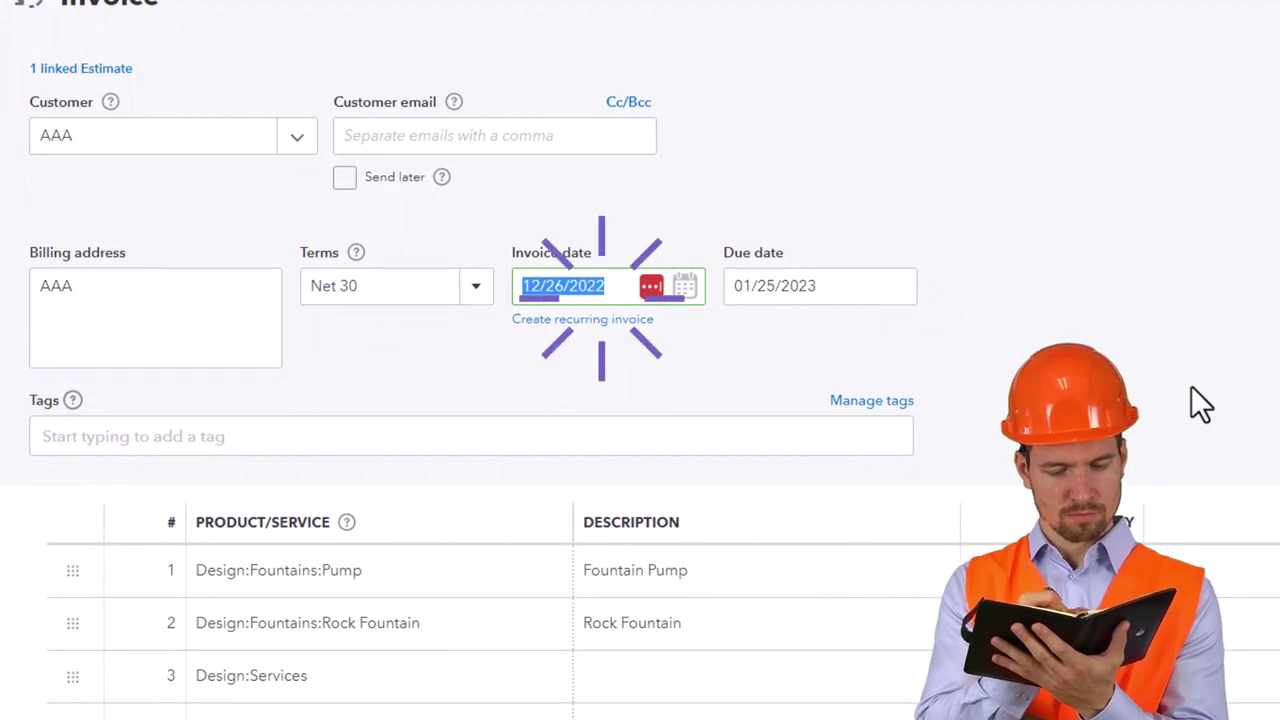
{"action": "key", "text": "Tab"}
Review the line items and totals carried into AAA's invoice, and save and close the invoice.
{"action": "scroll", "coordinate": [1191, 386], "scroll_direction": "down", "scroll_amount": 5}
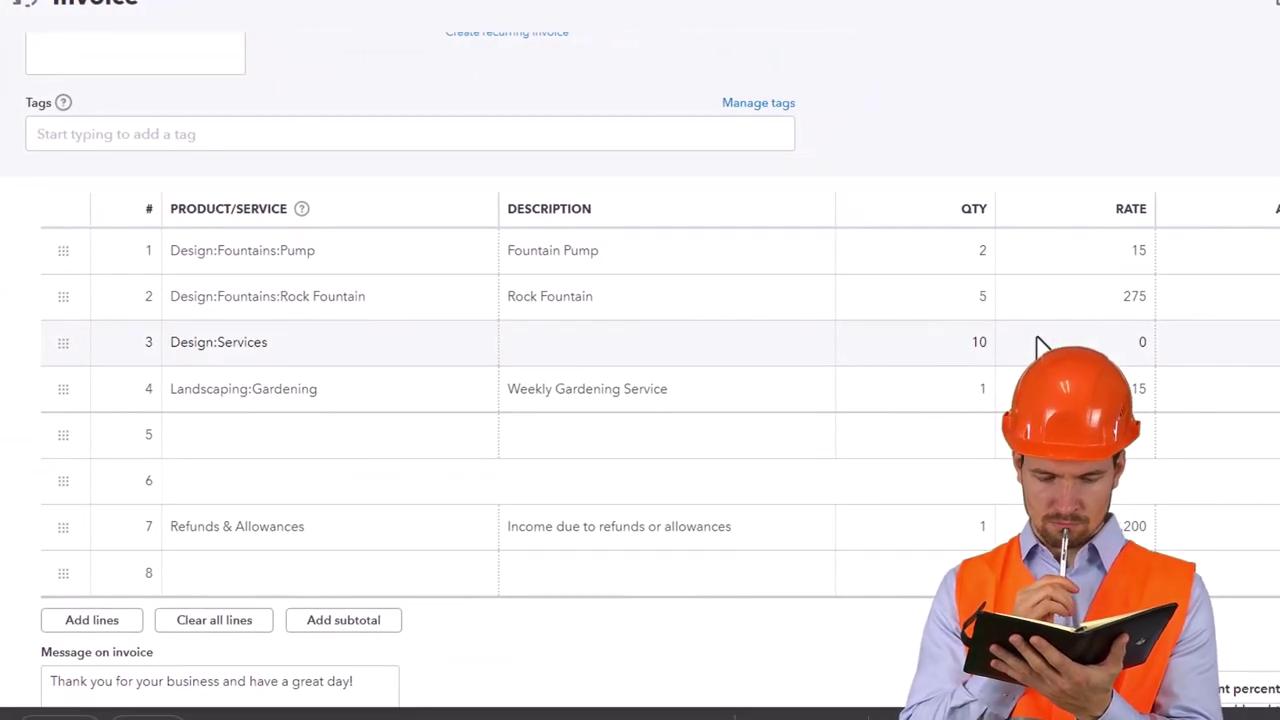
{"action": "scroll", "coordinate": [1040, 345], "scroll_direction": "down", "scroll_amount": 1}
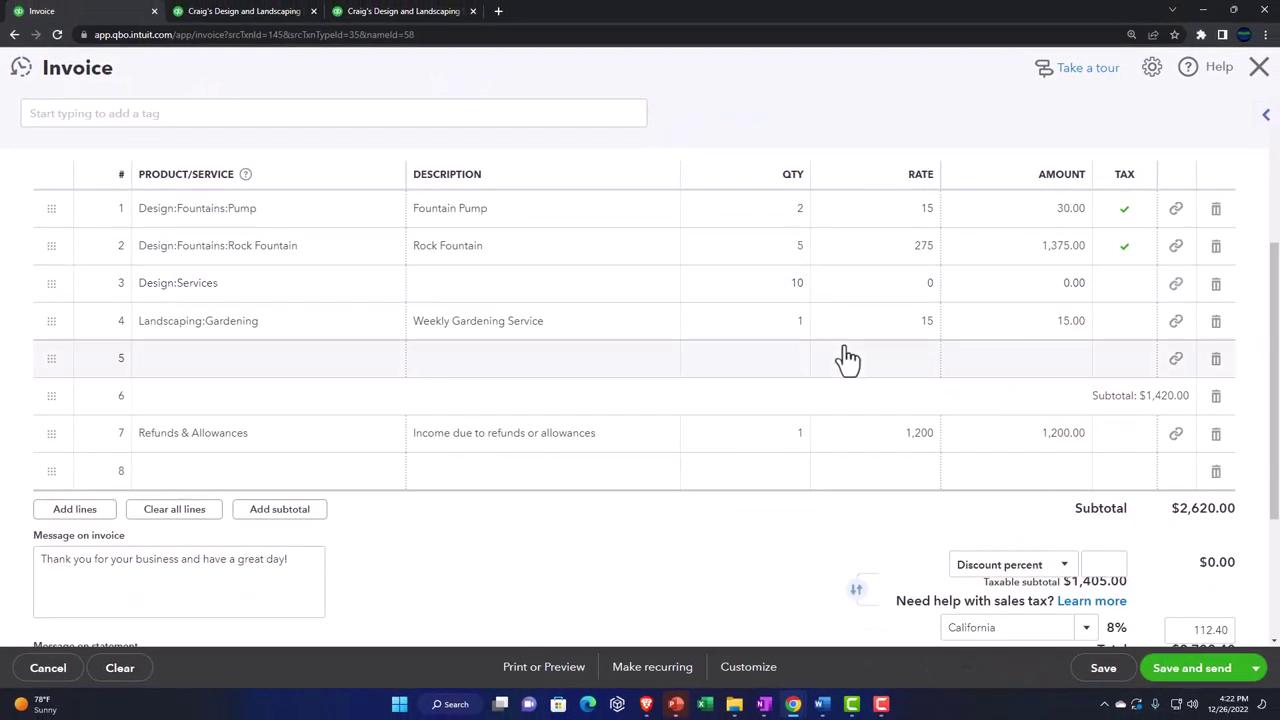
{"action": "scroll", "coordinate": [845, 357], "scroll_direction": "down", "scroll_amount": 1}
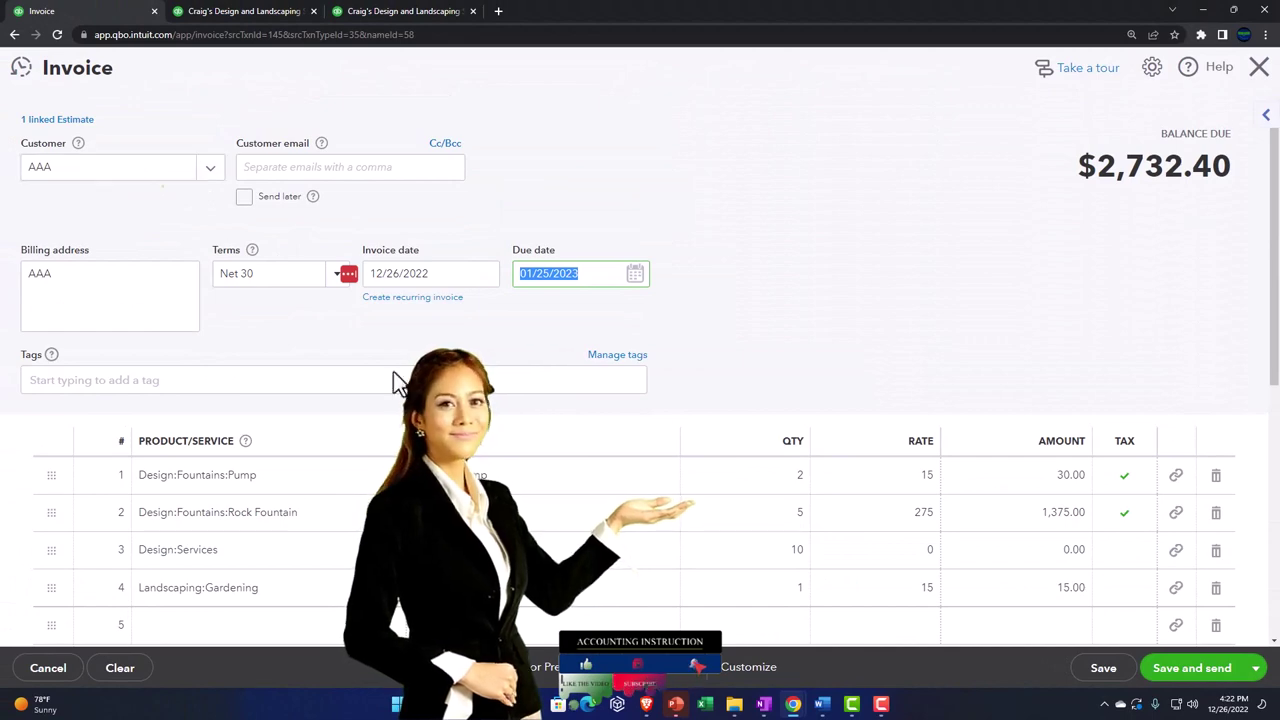
{"action": "scroll", "coordinate": [634, 594], "scroll_direction": "down", "scroll_amount": 3}
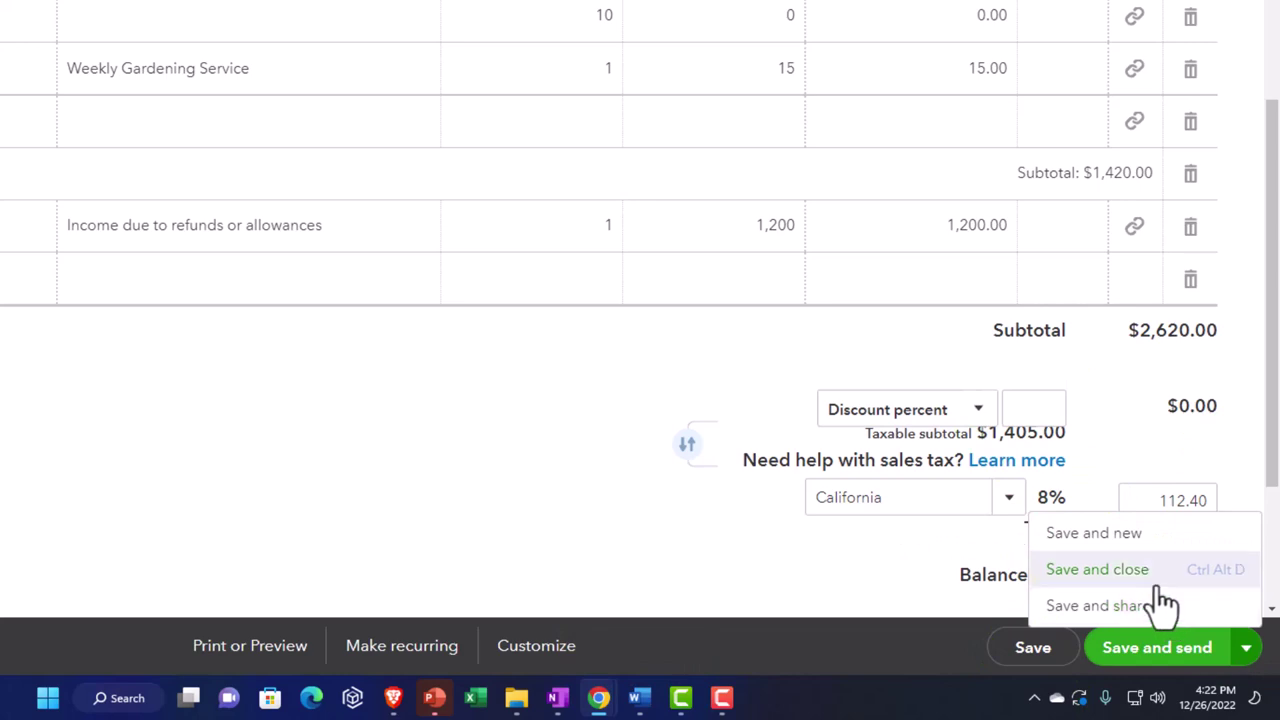
{"action": "left_click", "coordinate": [1155, 578]}
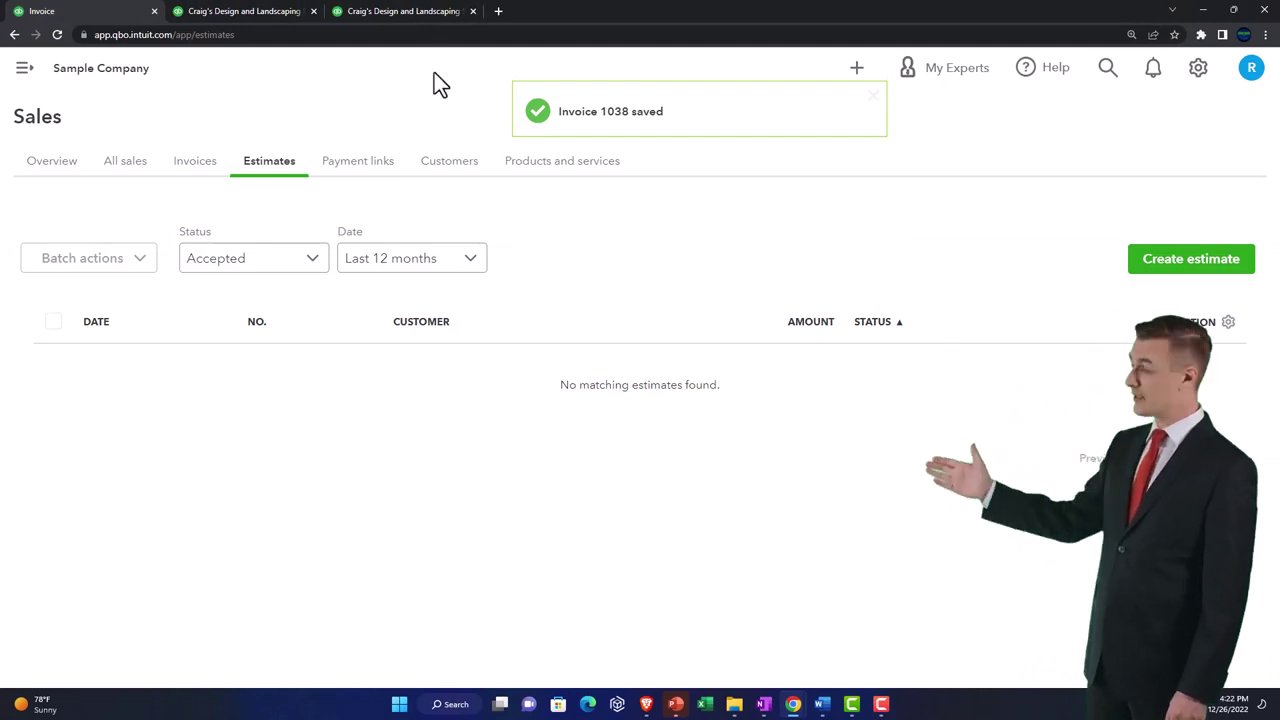
Switch to the Balance Sheet report, rerun it and examine the Accounts Receivable balance.
{"action": "left_click", "coordinate": [265, 14]}
{"action": "scroll", "coordinate": [626, 380], "scroll_direction": "up", "scroll_amount": 2}
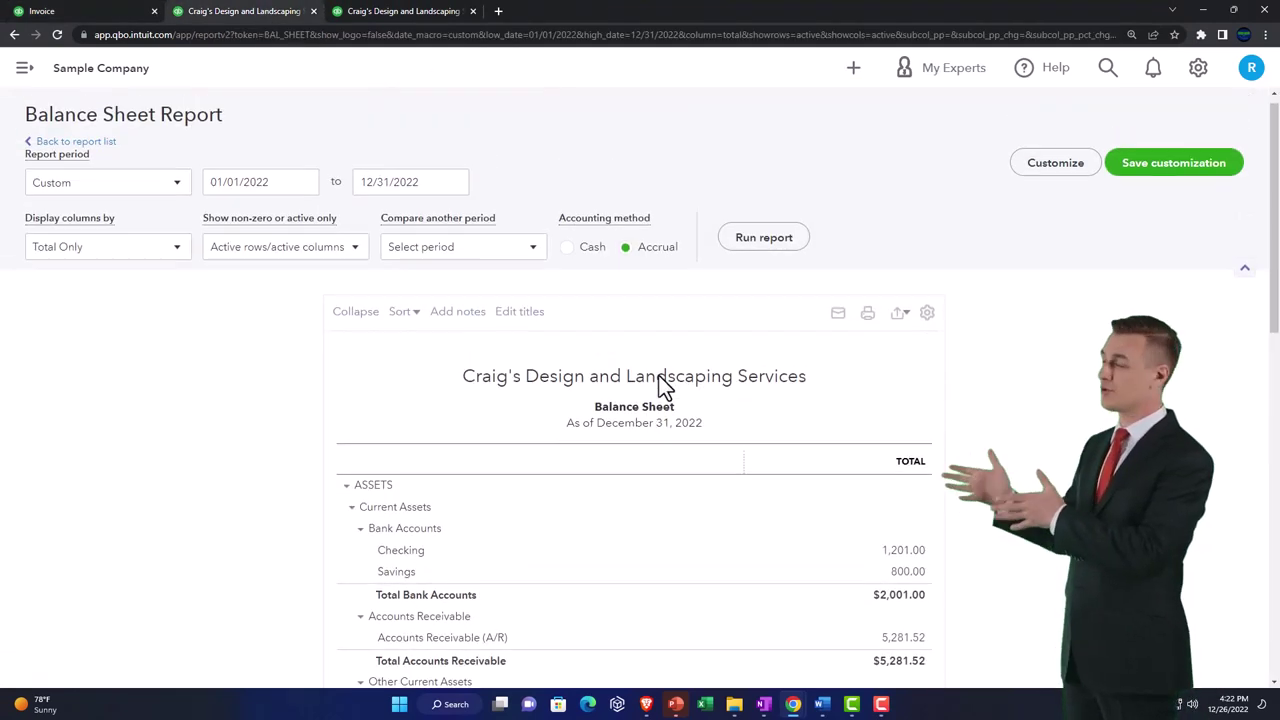
{"action": "scroll", "coordinate": [770, 275], "scroll_direction": "down", "scroll_amount": 2}
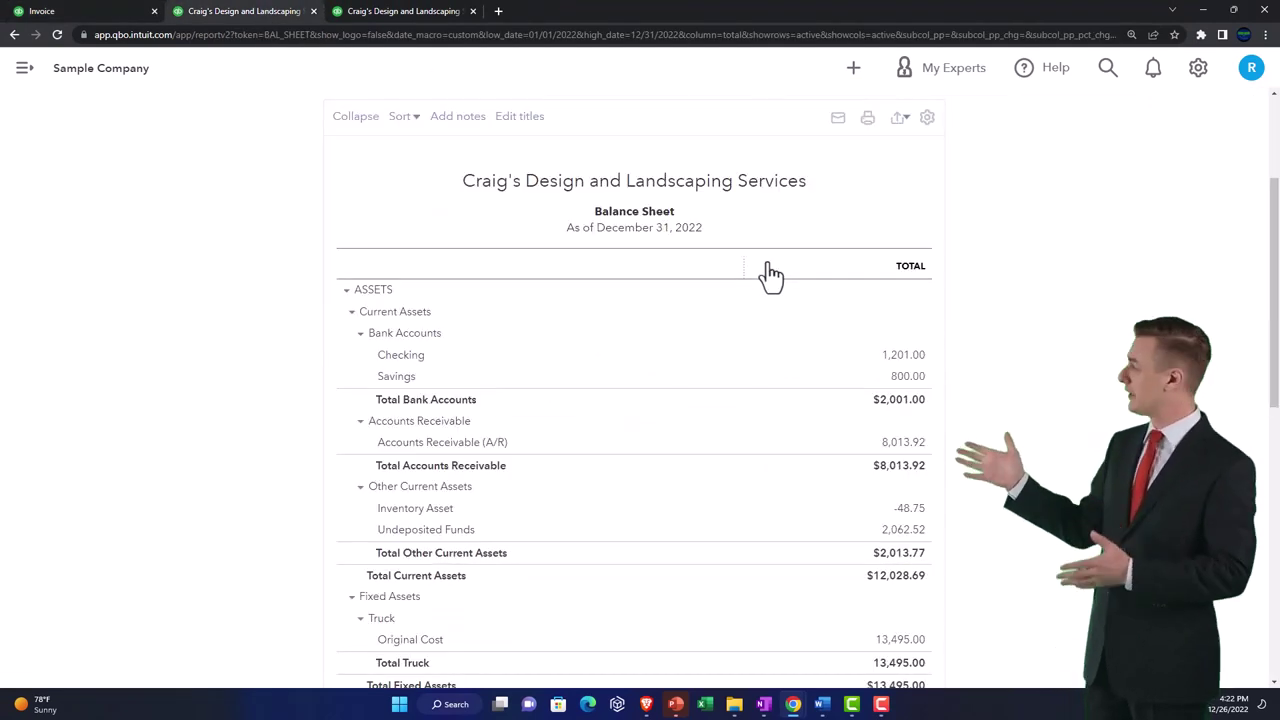
{"action": "key", "text": "ctrl+plus"}
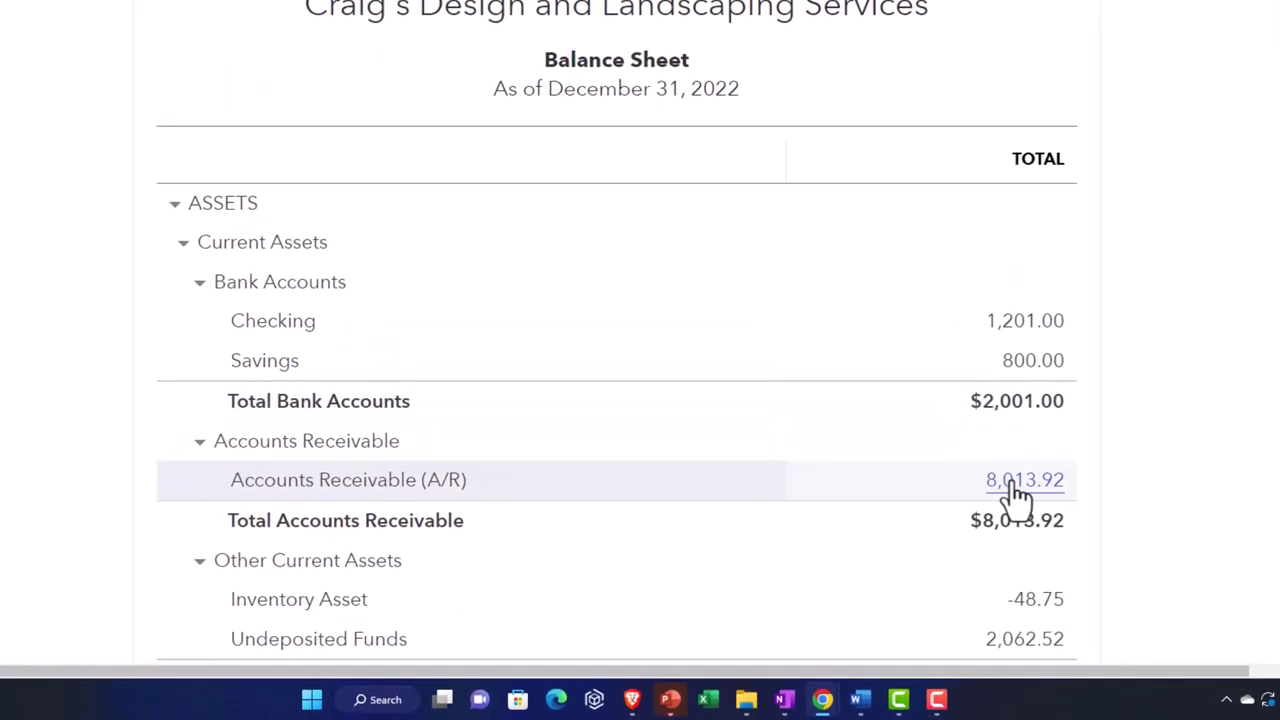
Open the transaction detail behind Accounts Receivable (A/R), locate AAA's invoice entry and return to the Balance Sheet.
{"action": "left_click", "coordinate": [1012, 500]}
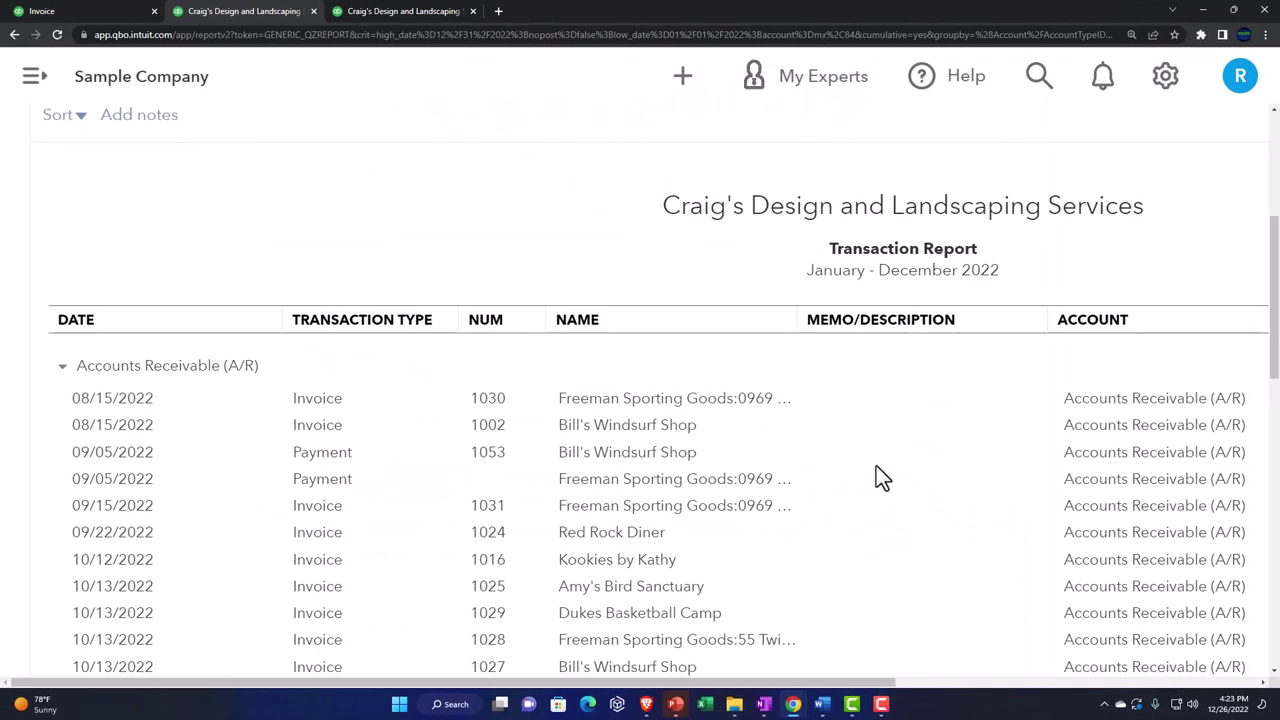
{"action": "key", "text": "ctrl+minus"}
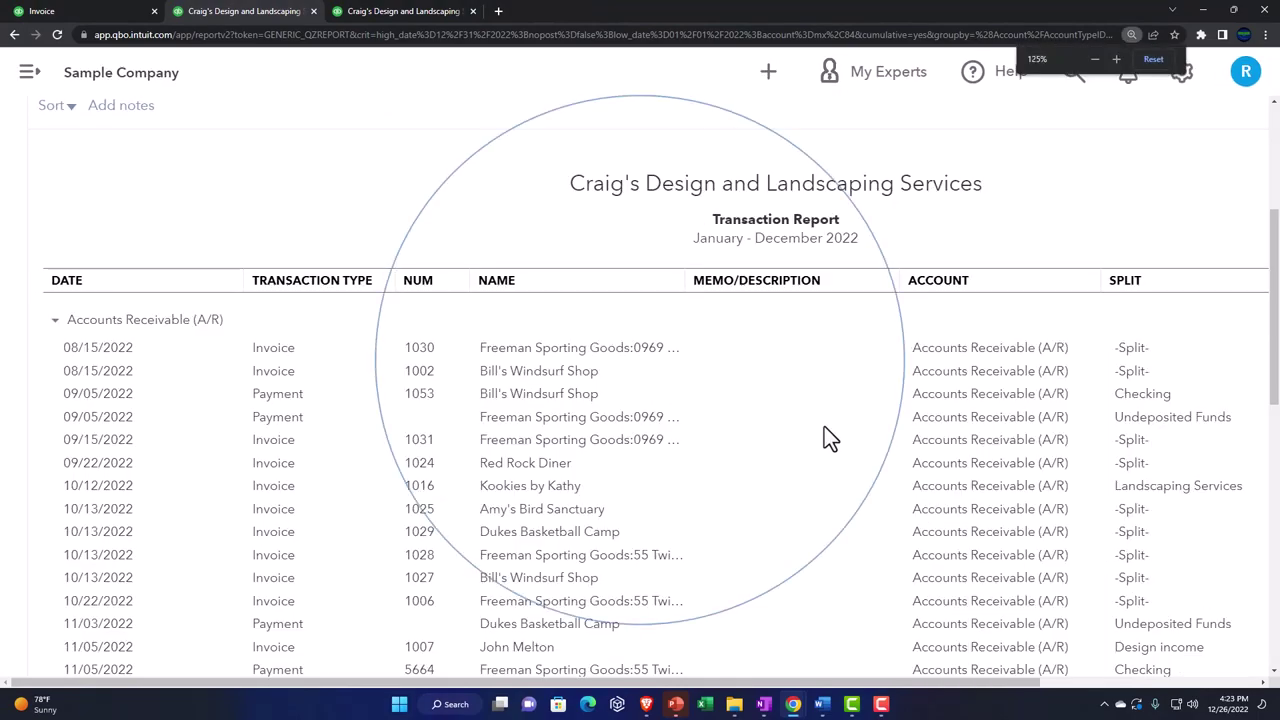
{"action": "scroll", "coordinate": [824, 426], "scroll_direction": "down", "scroll_amount": 3}
{"action": "scroll", "coordinate": [826, 450], "scroll_direction": "down", "scroll_amount": 6}
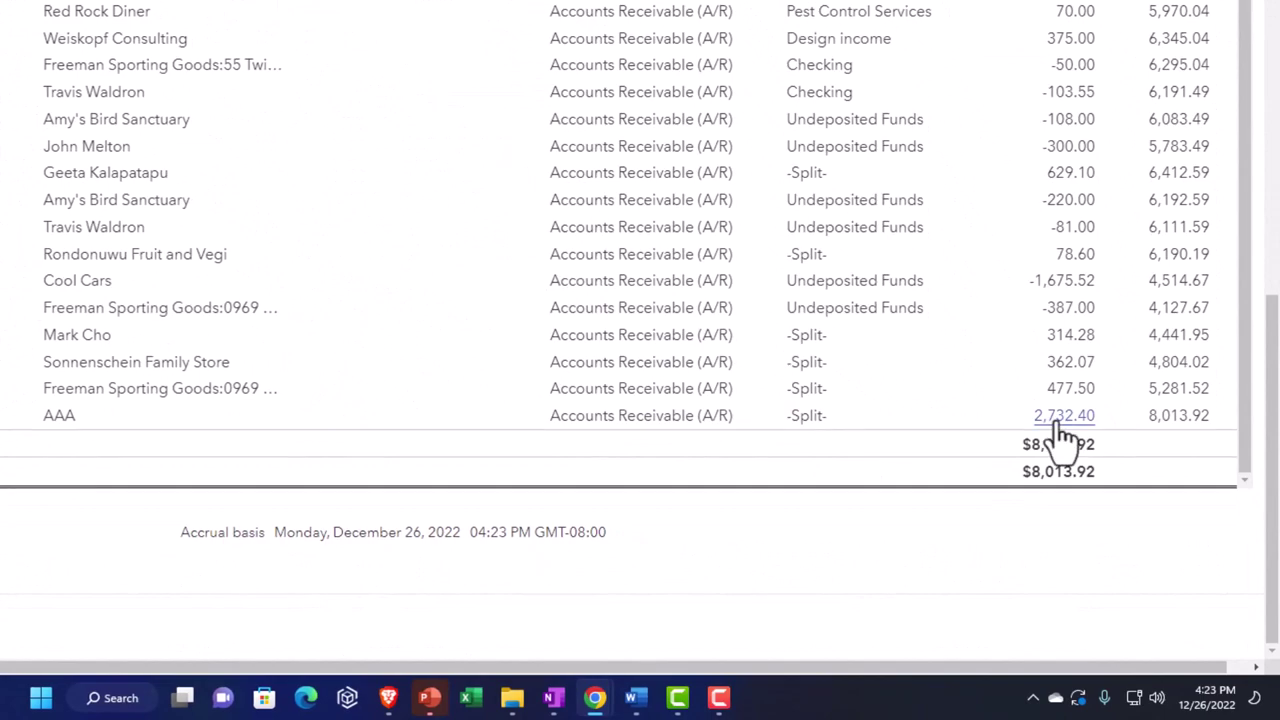
{"action": "scroll", "coordinate": [40, 515], "scroll_direction": "up", "scroll_amount": 15}
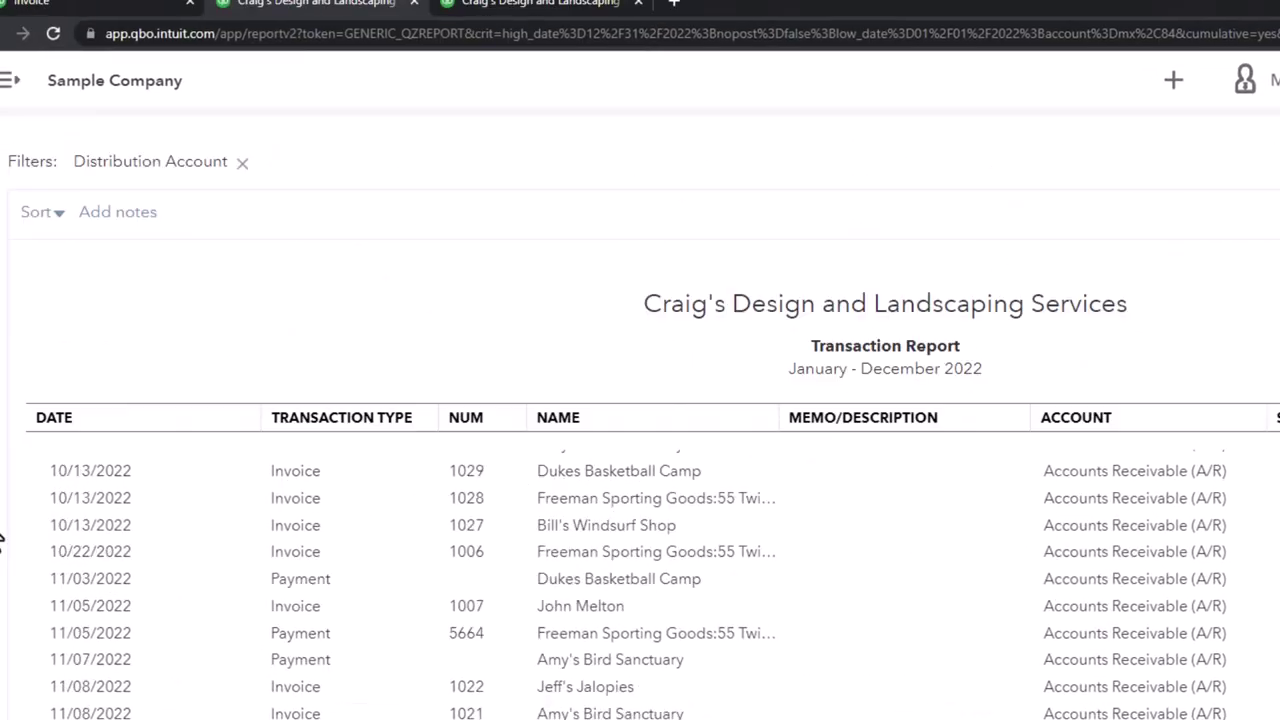
{"action": "left_click", "coordinate": [148, 228]}
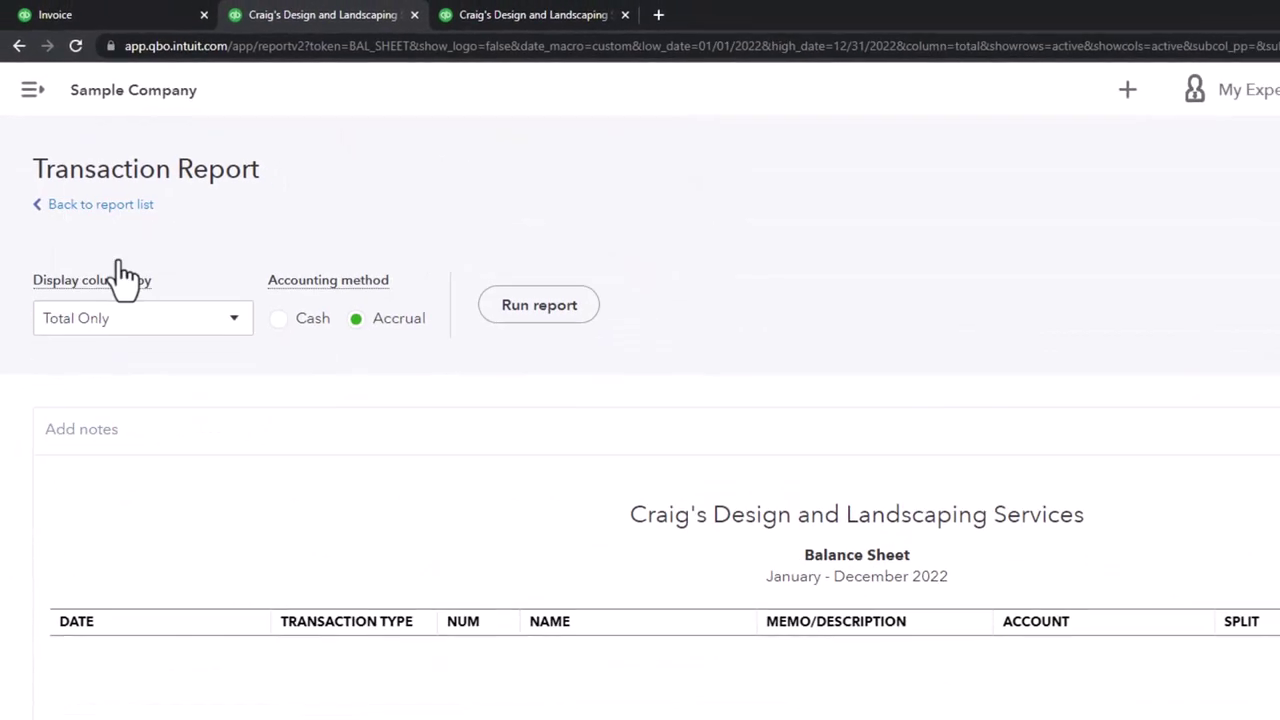
{"action": "scroll", "coordinate": [60, 300], "scroll_direction": "down", "scroll_amount": 5}
Return to the estimates list, filter it to the All status and check the status of AAA's estimate.
{"action": "left_click", "coordinate": [135, 12]}
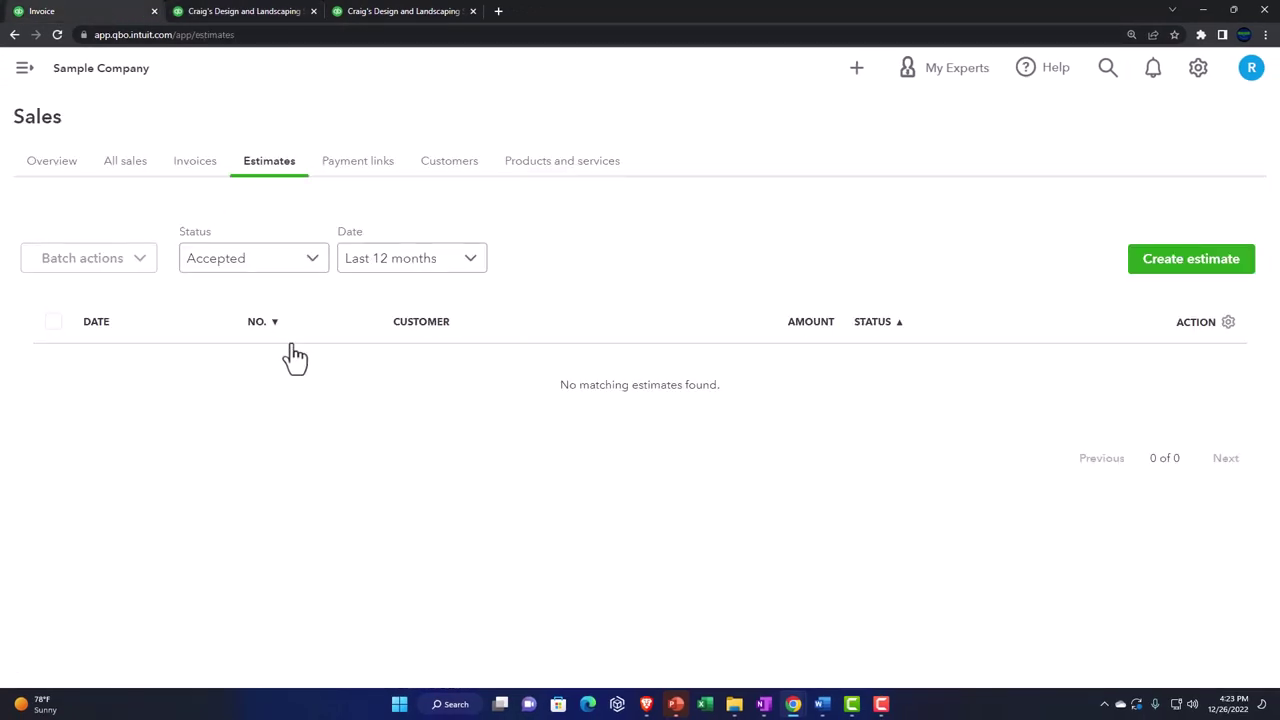
{"action": "left_click", "coordinate": [313, 262]}
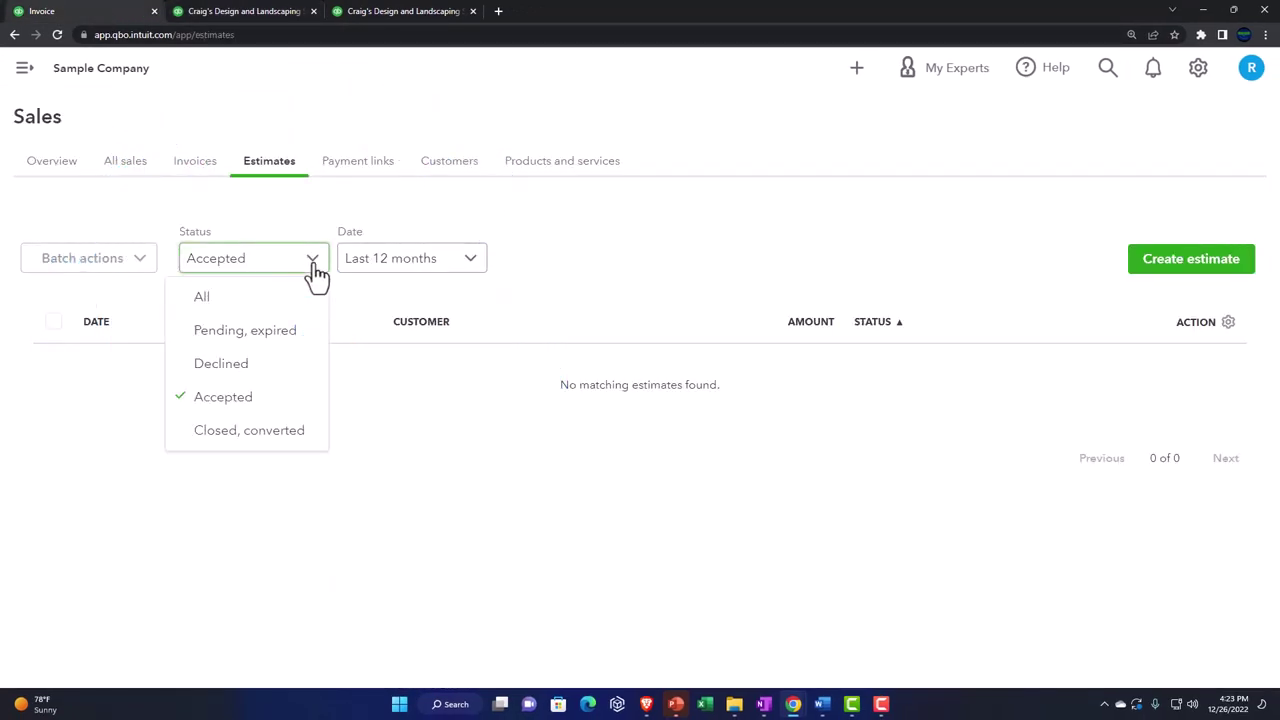
{"action": "left_click", "coordinate": [229, 303]}
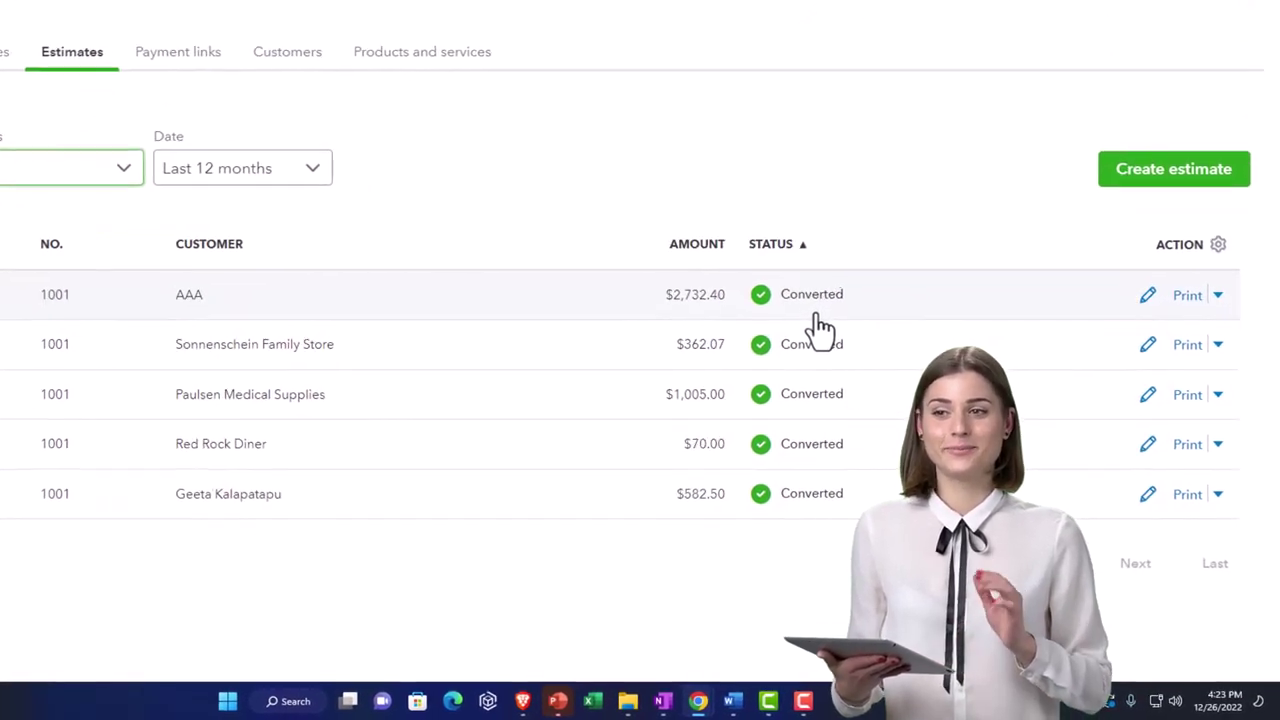
{"action": "left_click", "coordinate": [805, 342]}
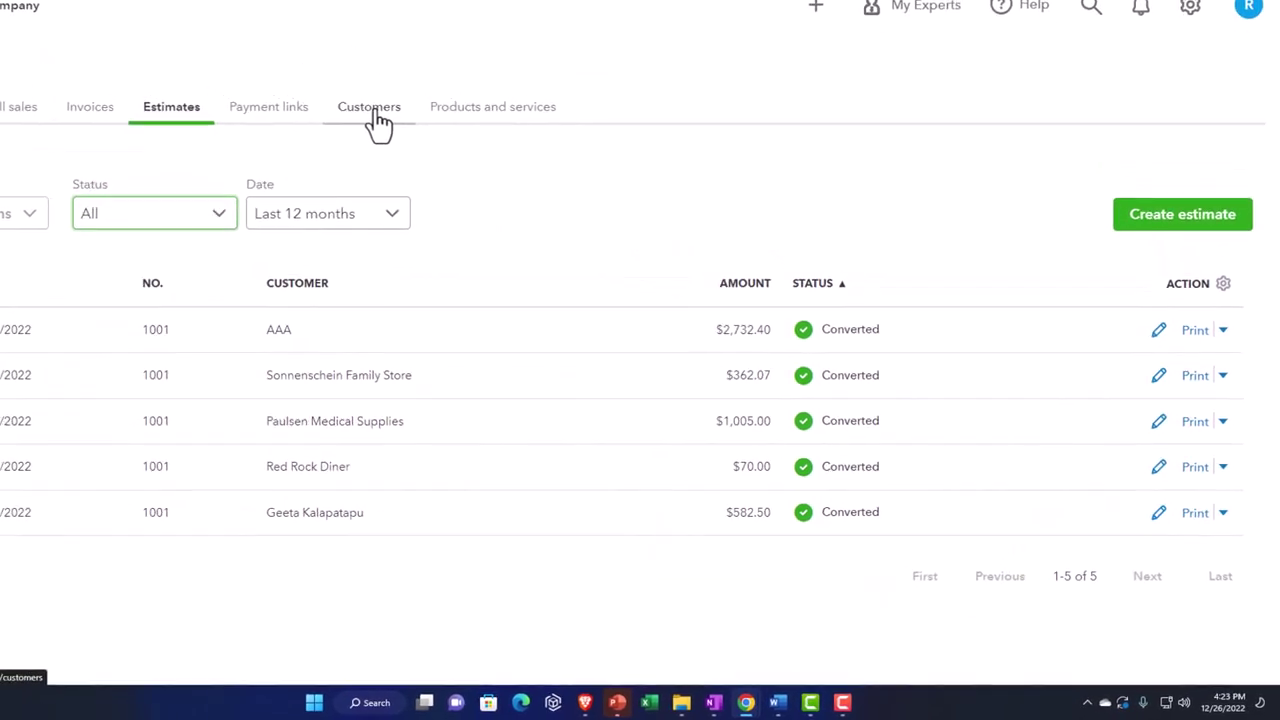
Open customer AAA's transaction list from the customers list and open the closed estimate.
{"action": "left_click", "coordinate": [322, 78]}
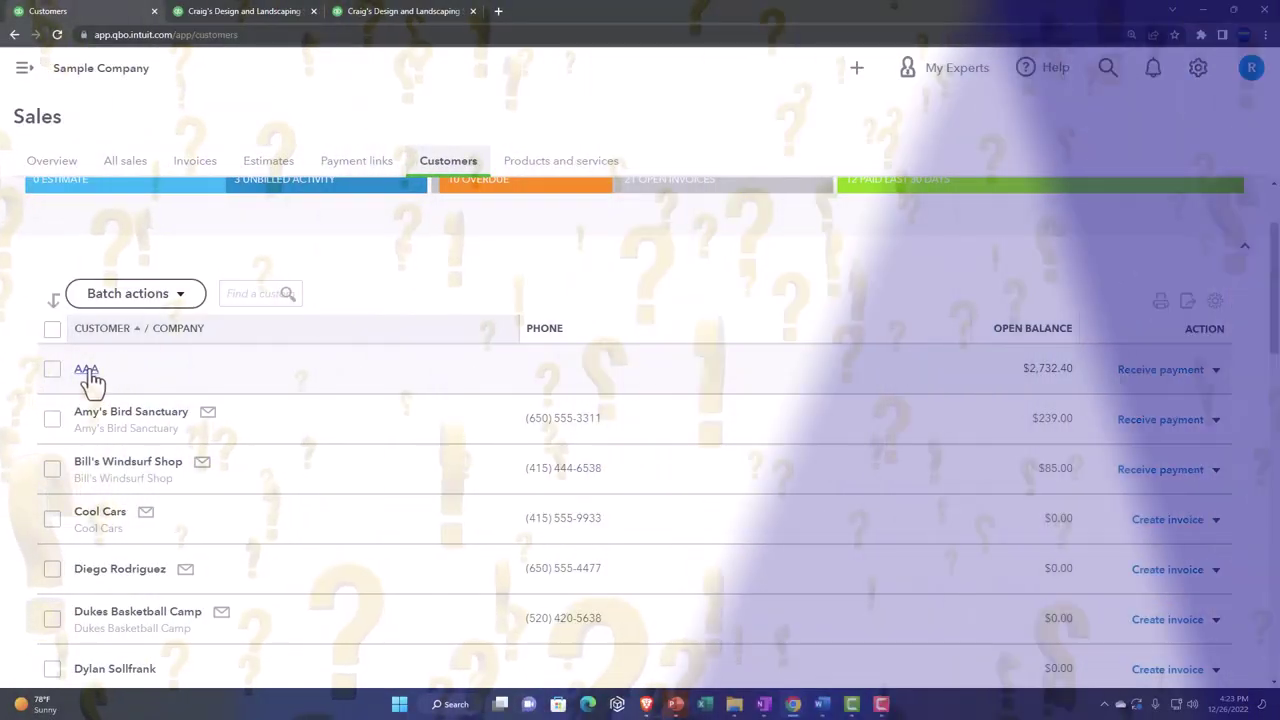
{"action": "left_click", "coordinate": [87, 369]}
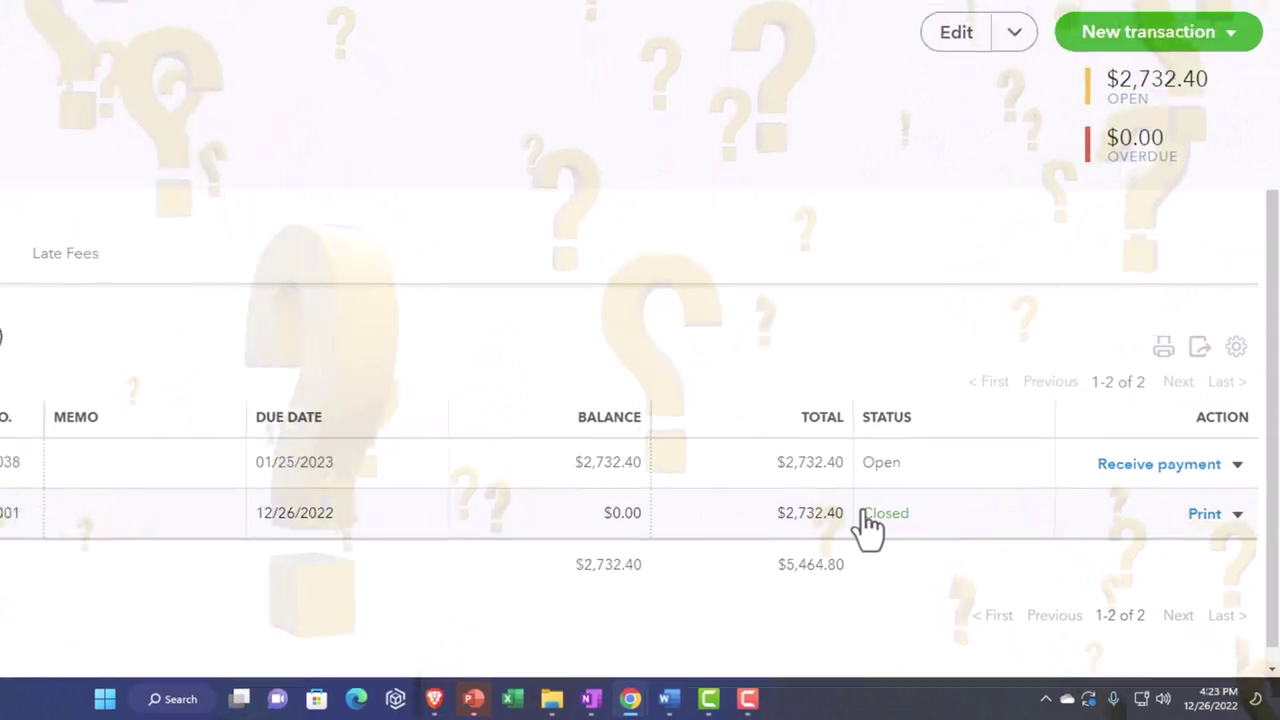
{"action": "left_click", "coordinate": [866, 514]}
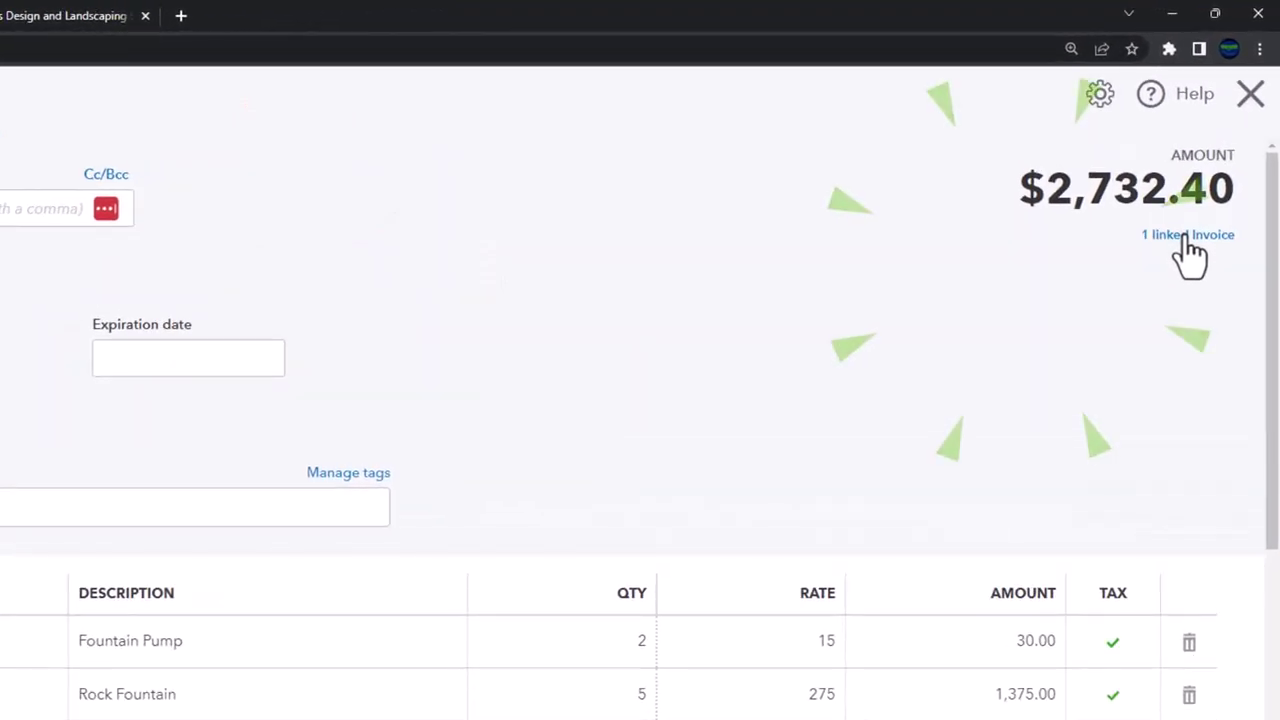
Follow the estimate's linked invoice, review the invoice and its link back to the estimate, and close it.
{"action": "left_click", "coordinate": [1187, 236]}
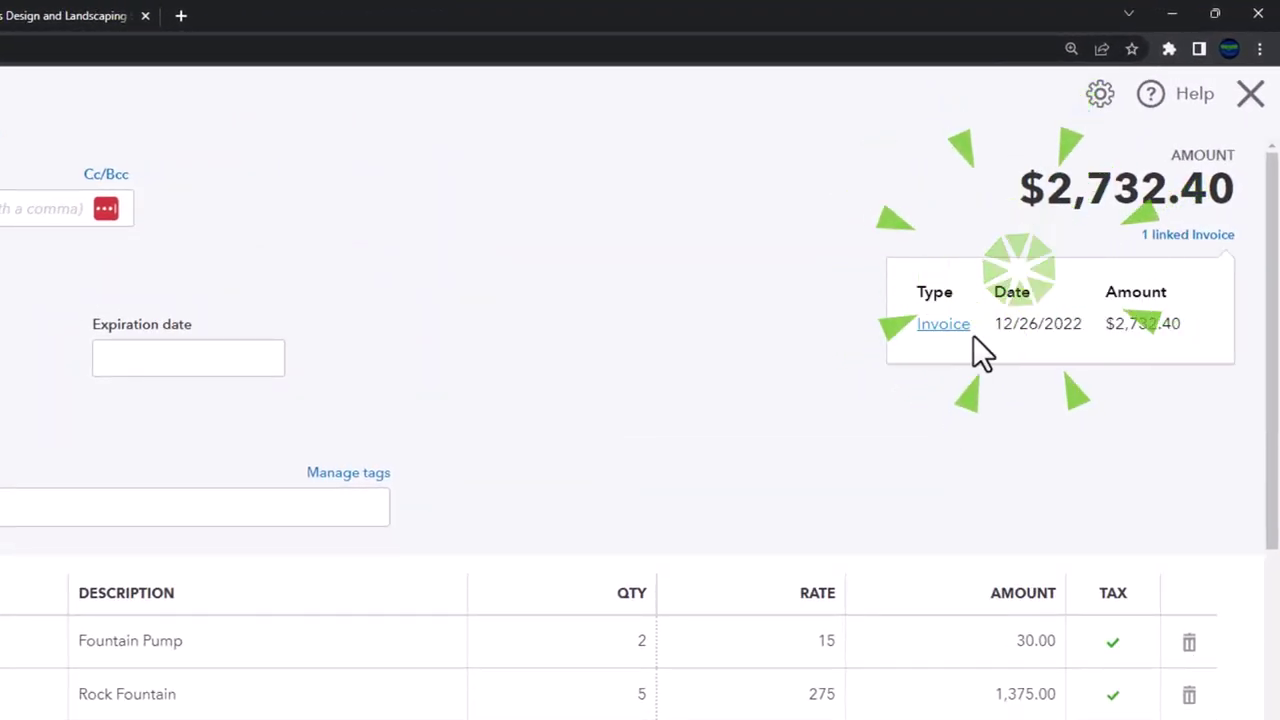
{"action": "left_click", "coordinate": [962, 326]}
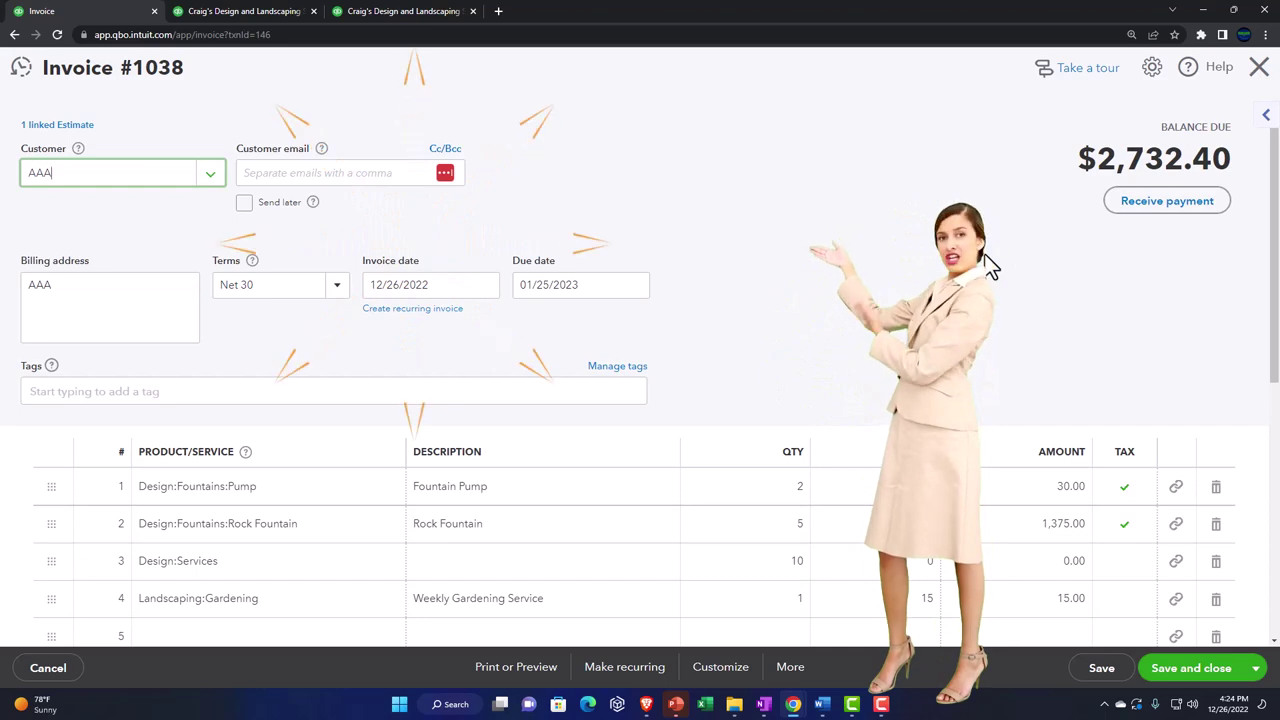
{"action": "left_click", "coordinate": [1261, 72]}
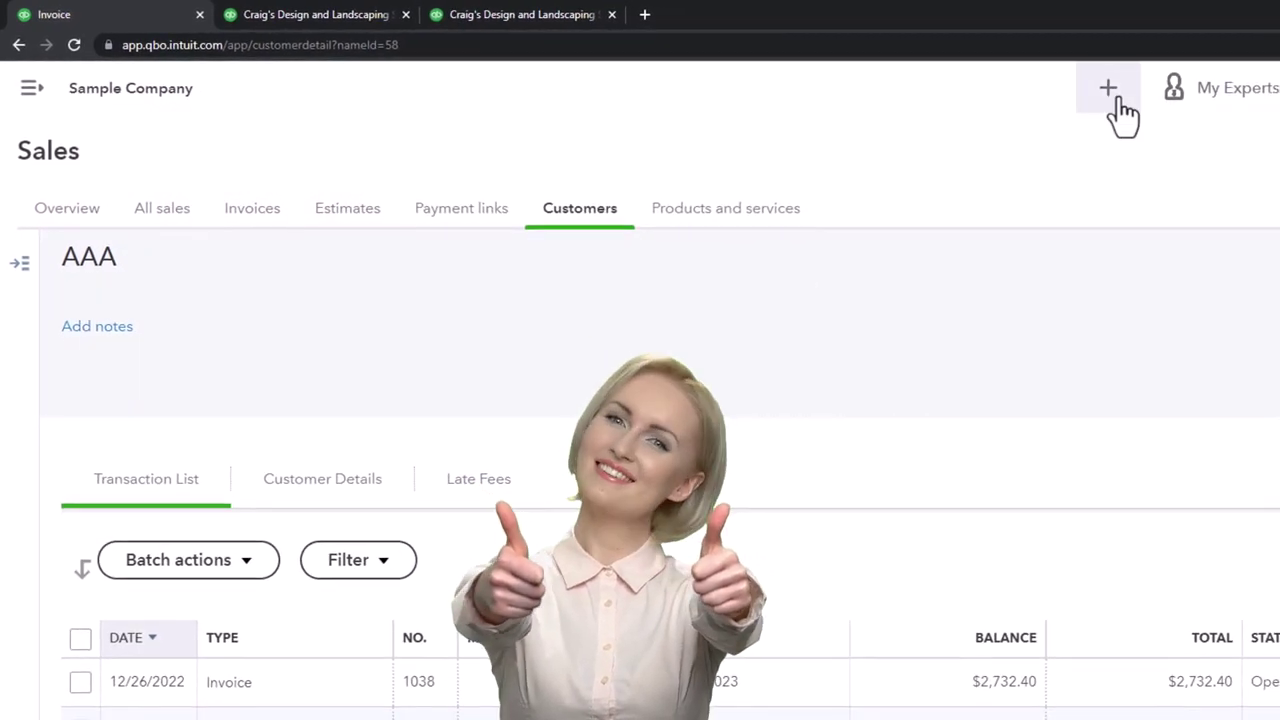
Open the list of transaction types available for creating a new transaction.
{"action": "left_click", "coordinate": [1145, 92]}
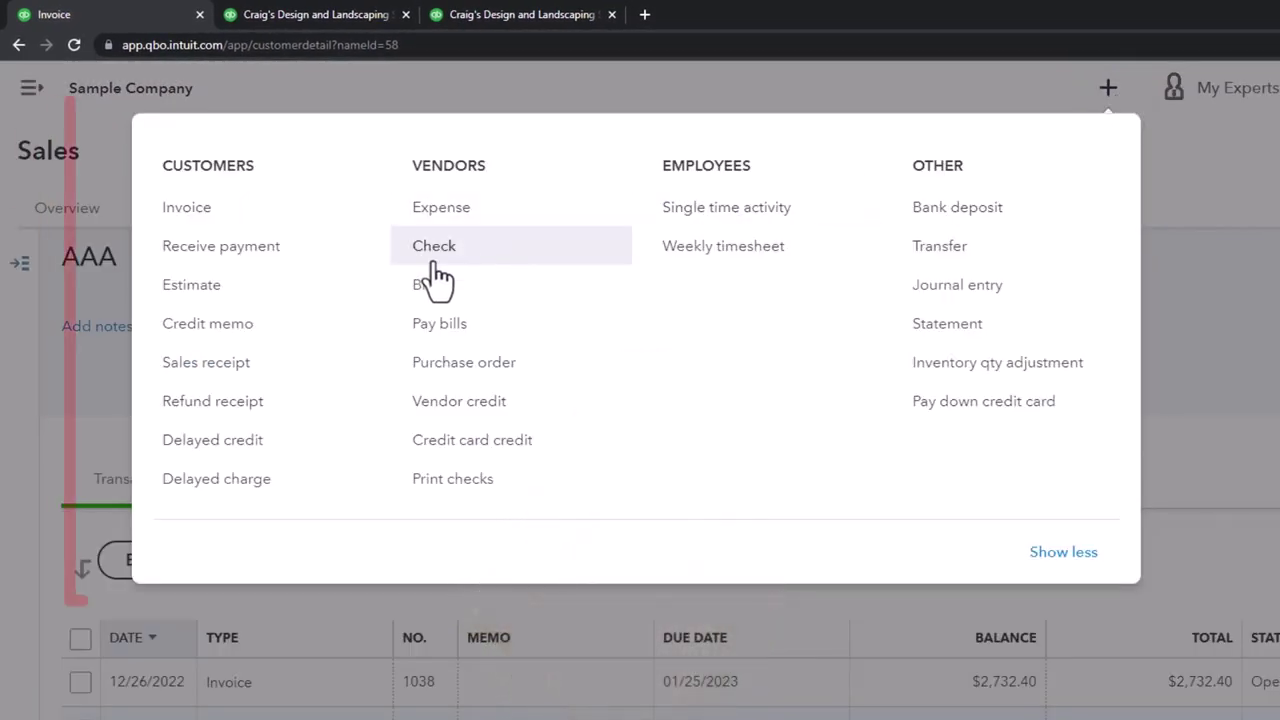